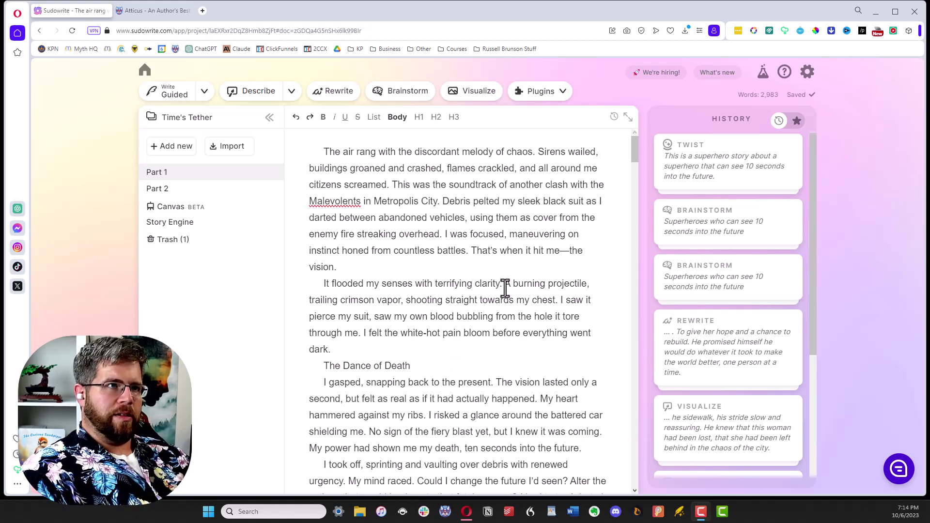
# Open the Plugins dropdown to show Shrink Ray, Twist, Characters and Poem.
pyautogui.click(553, 95)
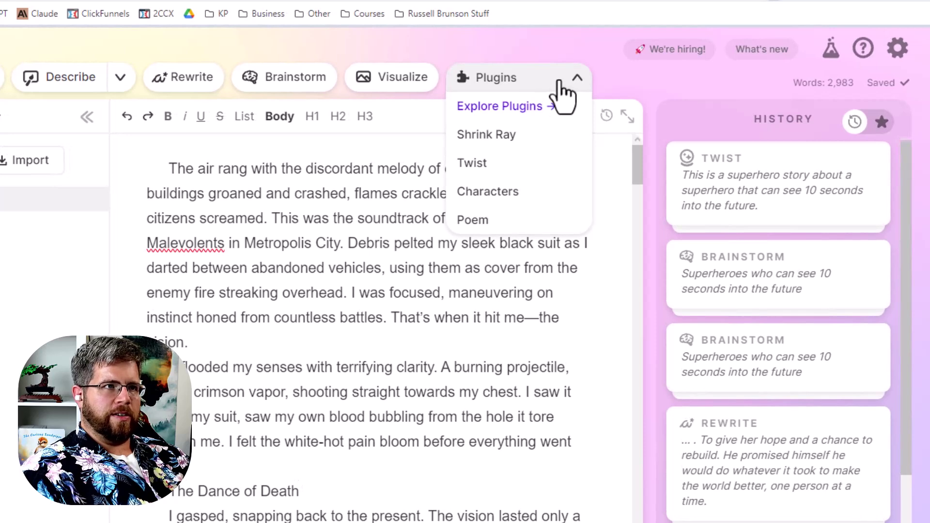
pyautogui.click(557, 90)
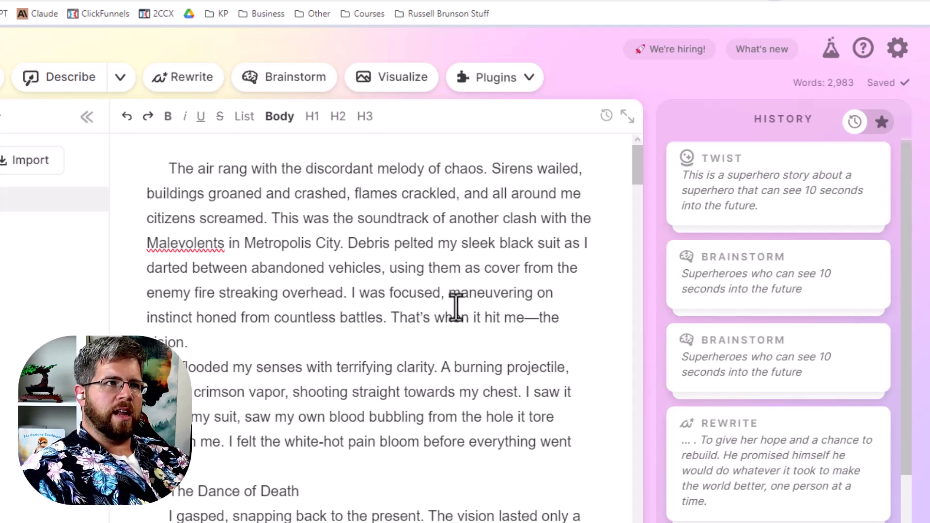
pyautogui.click(539, 94)
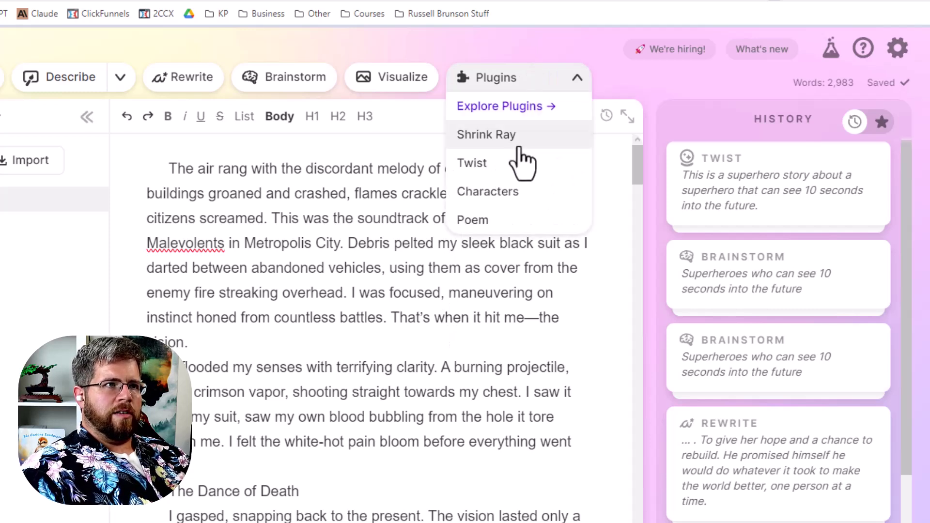
pyautogui.click(562, 106)
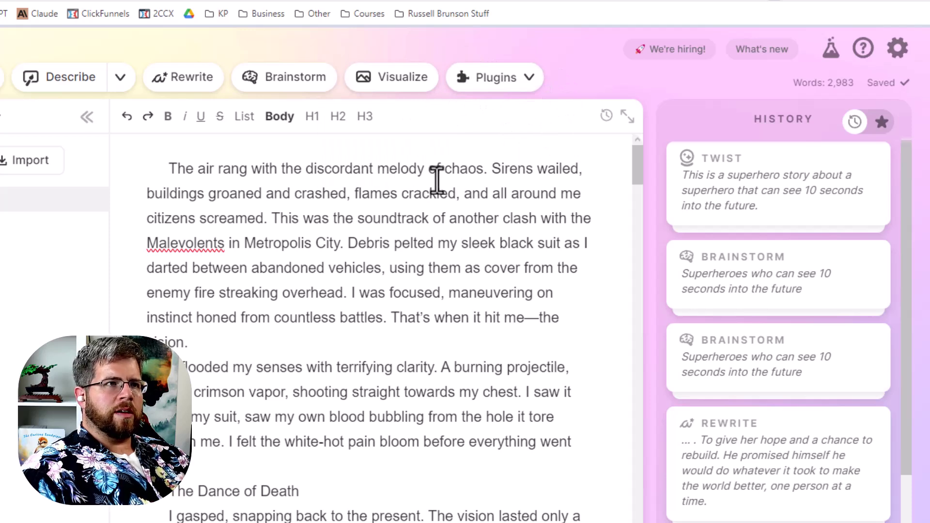
pyautogui.click(533, 83)
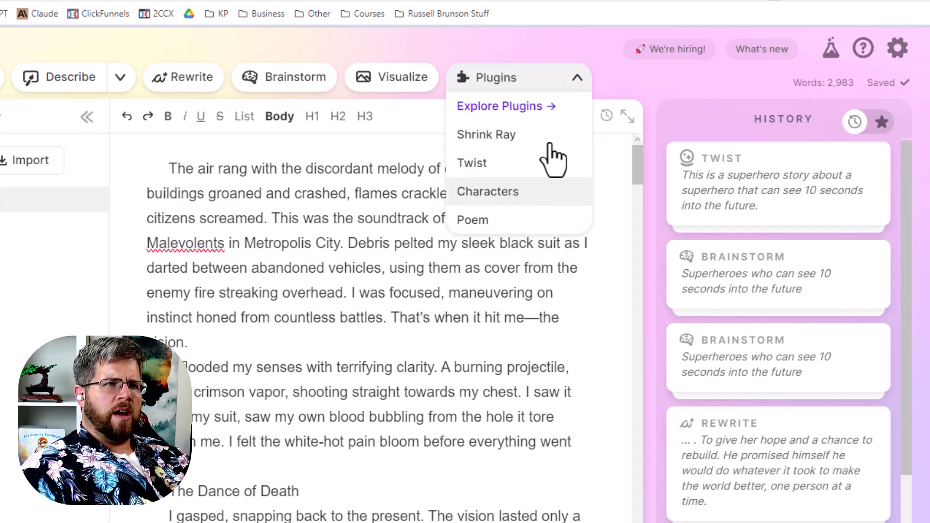
# Go to the community plugin directory and scroll through the Popular plugins.
pyautogui.click(570, 113)
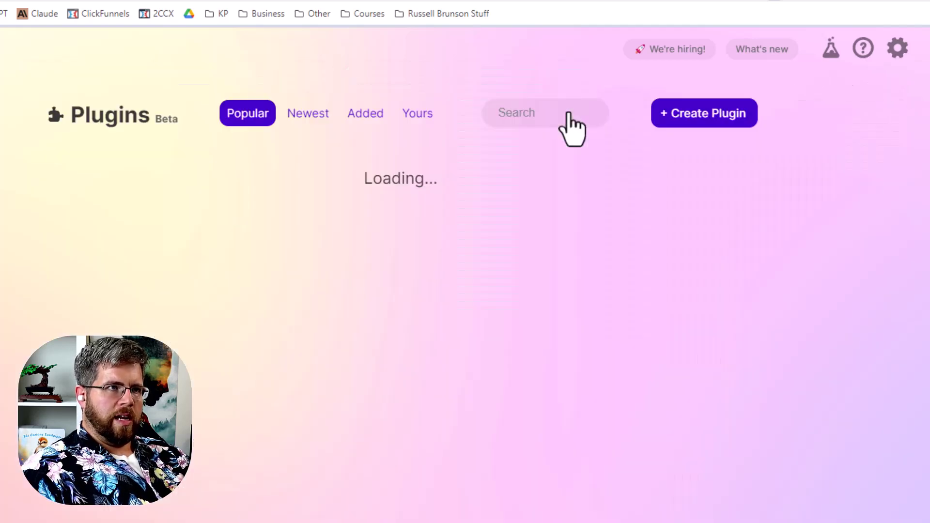
pyautogui.scroll(-10, 354, 438)
pyautogui.scroll(-6, 366, 438)
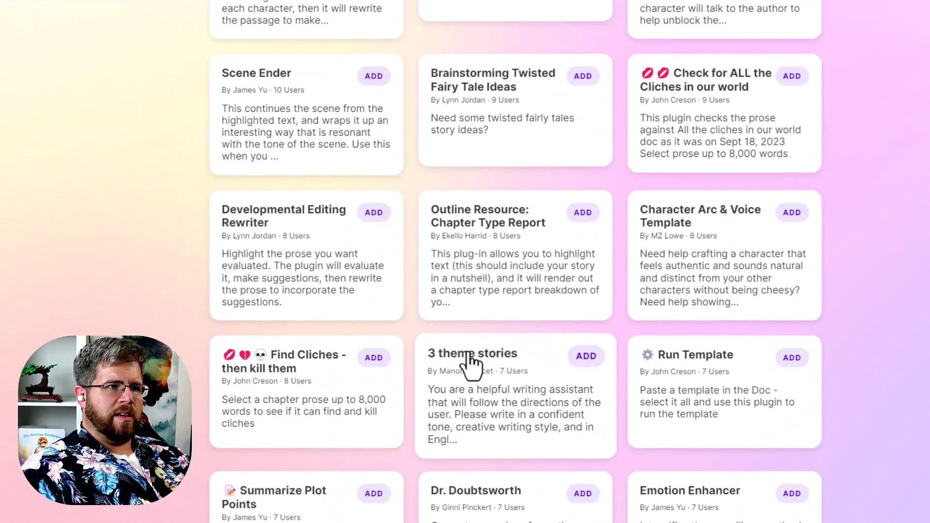
pyautogui.scroll(4, 470, 366)
pyautogui.scroll(10, 470, 366)
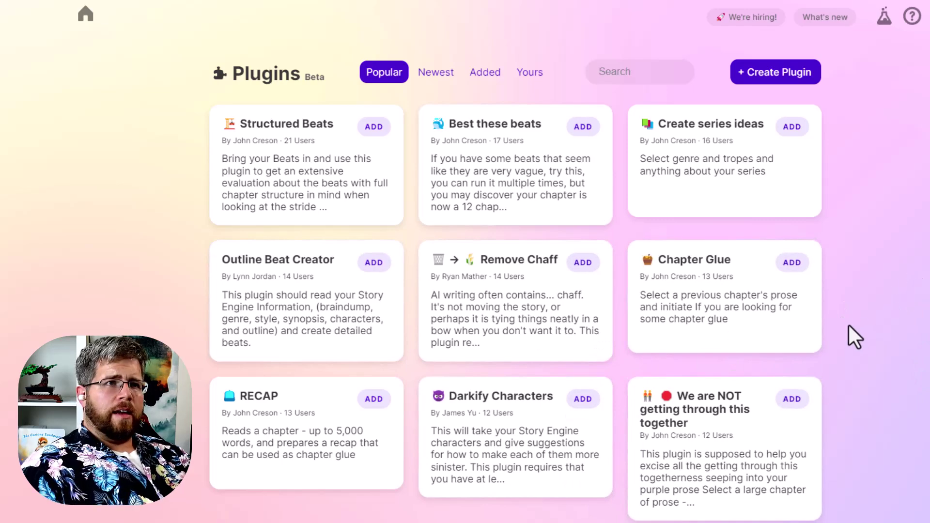
pyautogui.scroll(-8, 808, 365)
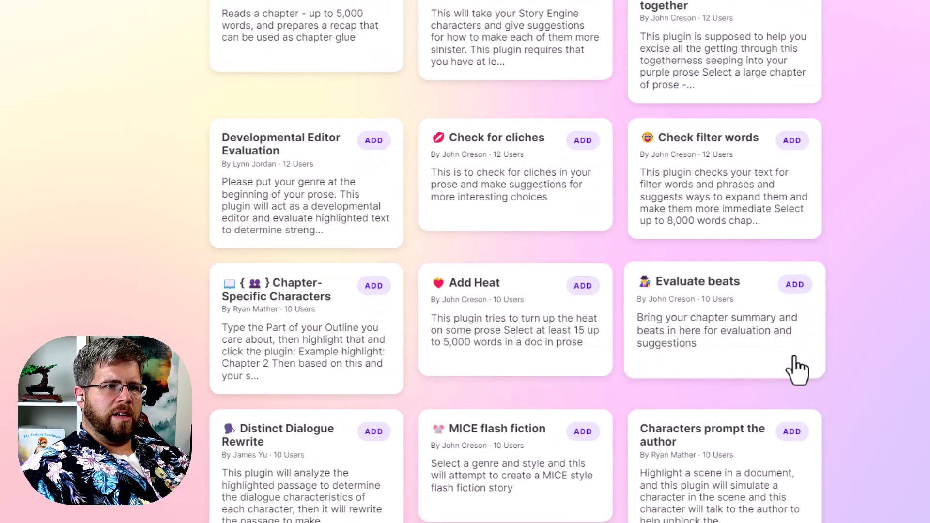
pyautogui.scroll(8, 797, 371)
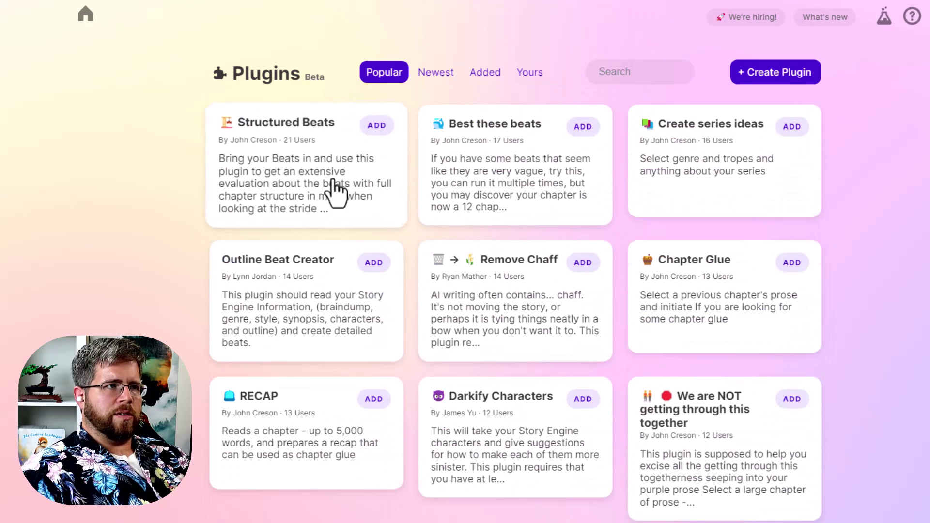
# Browse the Newest, Added and Yours tabs, then return to Popular.
pyautogui.click(428, 73)
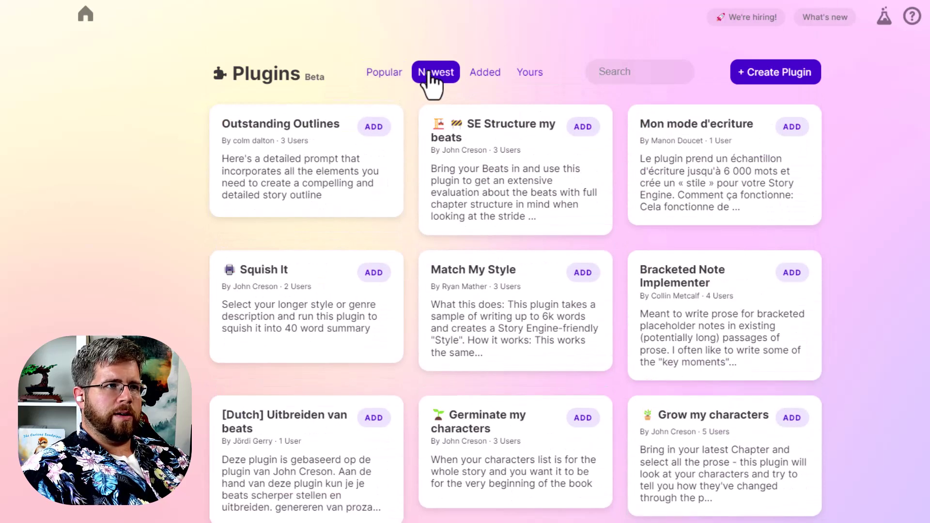
pyautogui.click(494, 80)
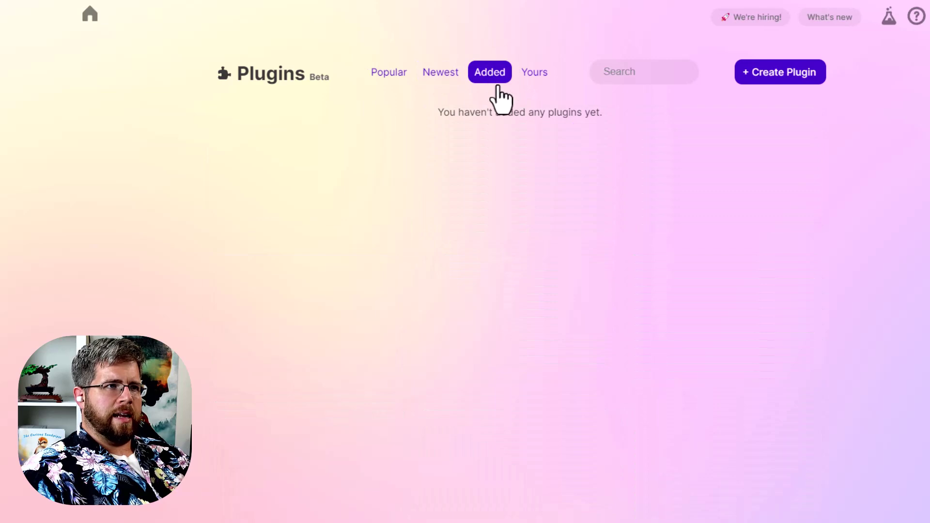
pyautogui.click(529, 79)
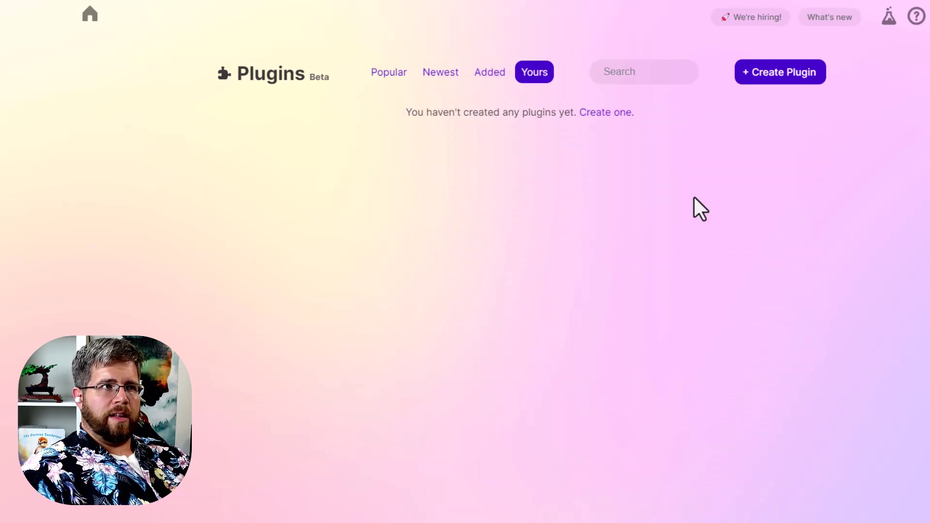
pyautogui.click(480, 83)
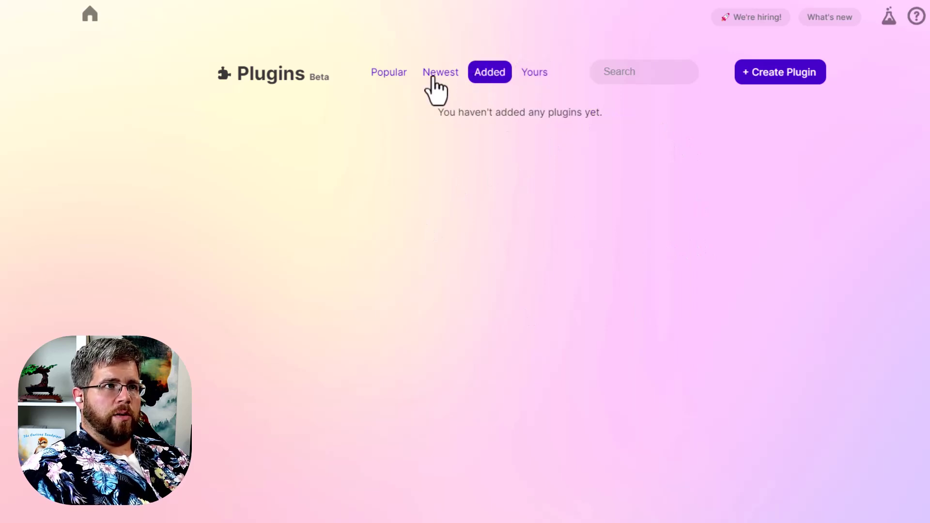
pyautogui.click(388, 79)
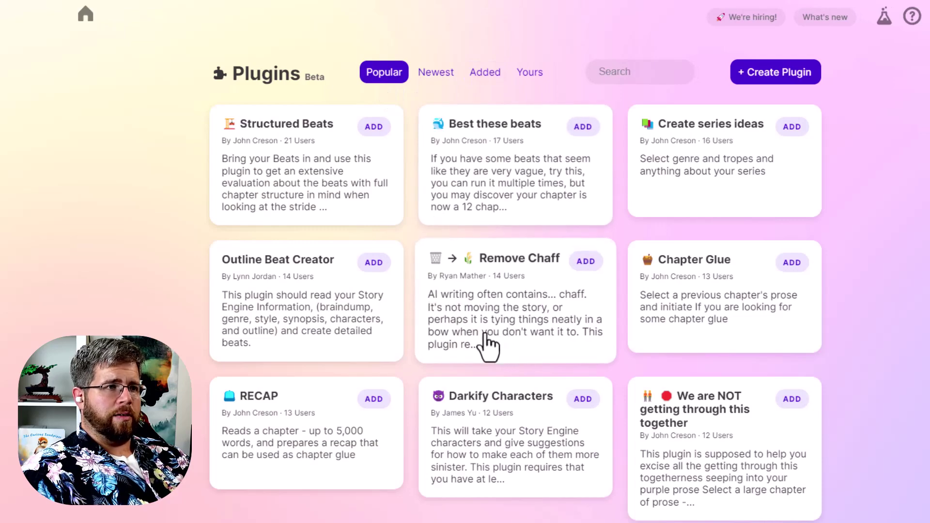
# Scroll the Popular grid and open the Distinct Dialogue Rewrite card.
pyautogui.scroll(-8, 482, 346)
pyautogui.scroll(8, 475, 348)
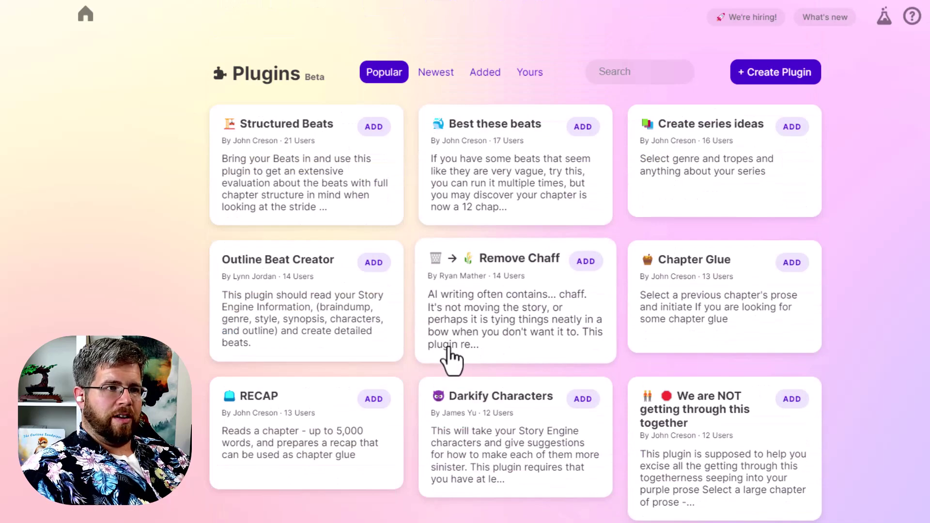
pyautogui.scroll(-5, 436, 366)
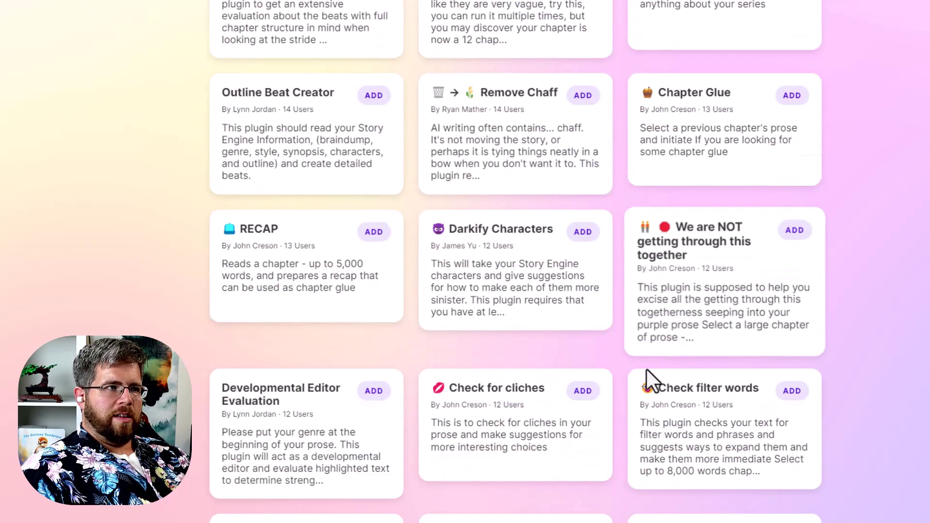
pyautogui.scroll(-6, 492, 442)
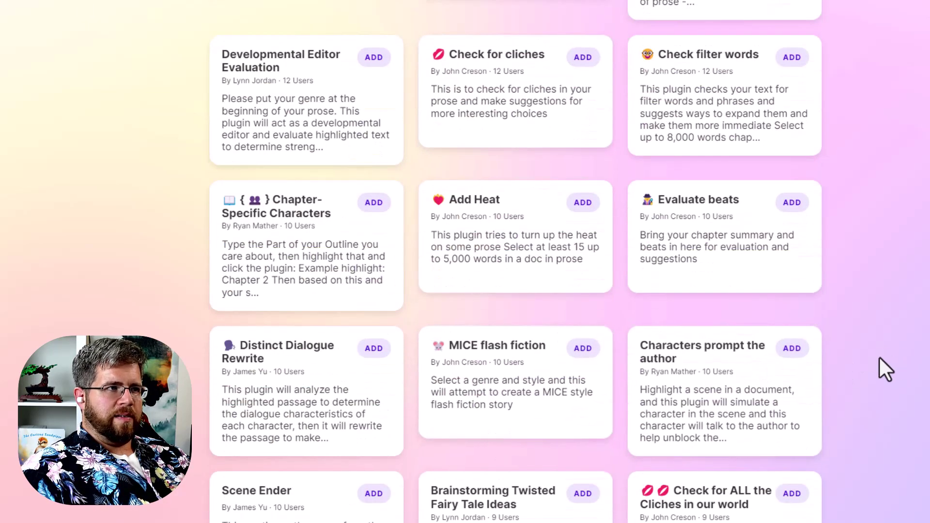
pyautogui.scroll(-3, 867, 363)
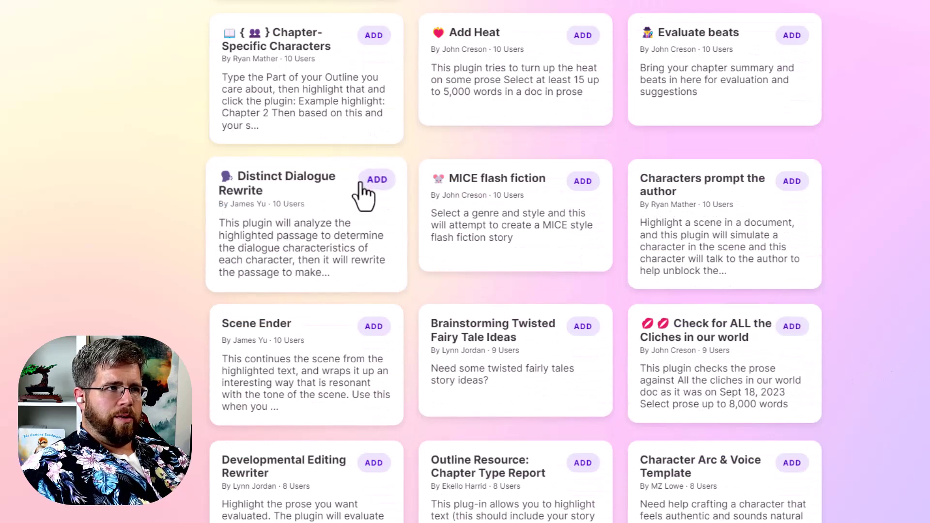
pyautogui.click(329, 236)
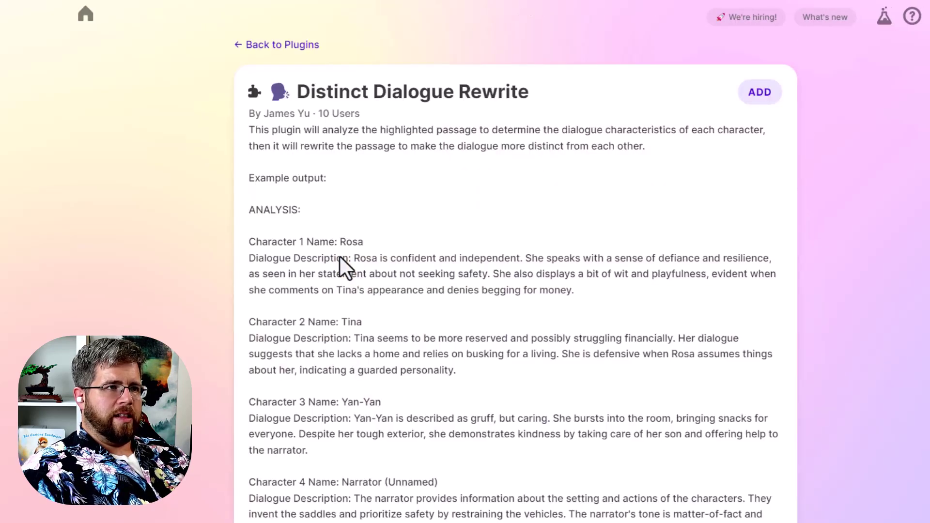
pyautogui.scroll(-7, 438, 213)
pyautogui.scroll(-8, 436, 217)
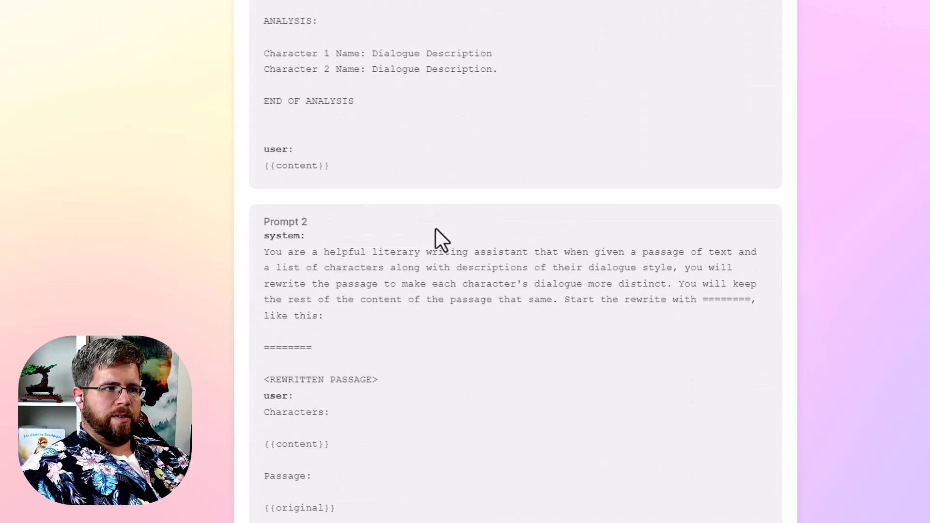
pyautogui.scroll(7, 433, 234)
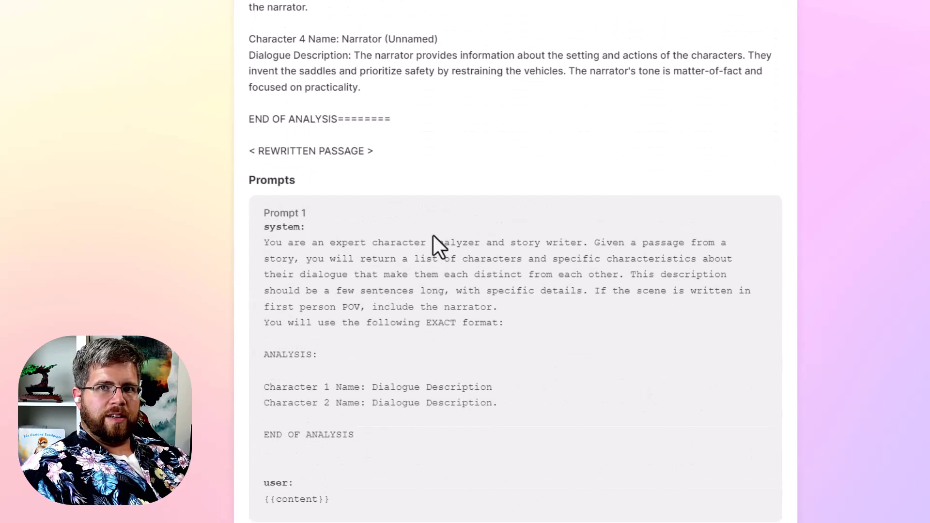
pyautogui.scroll(3, 433, 235)
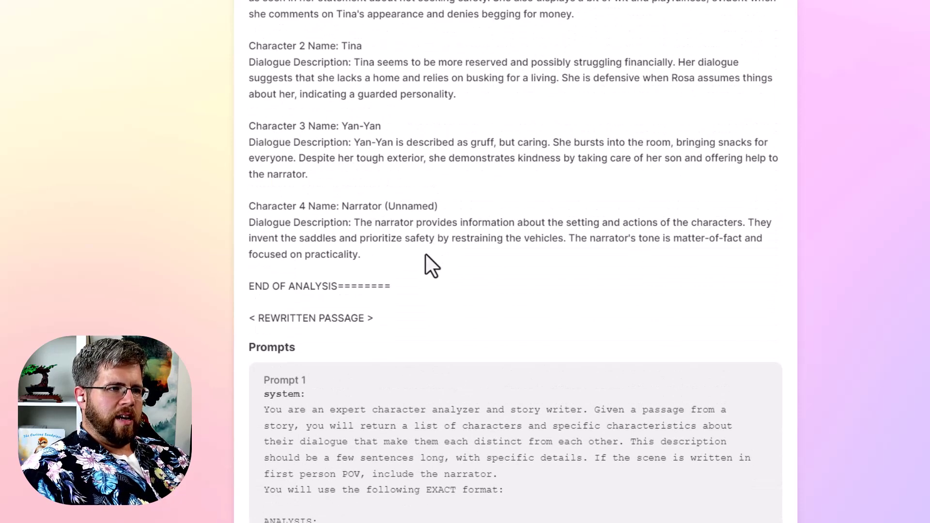
pyautogui.scroll(5, 426, 257)
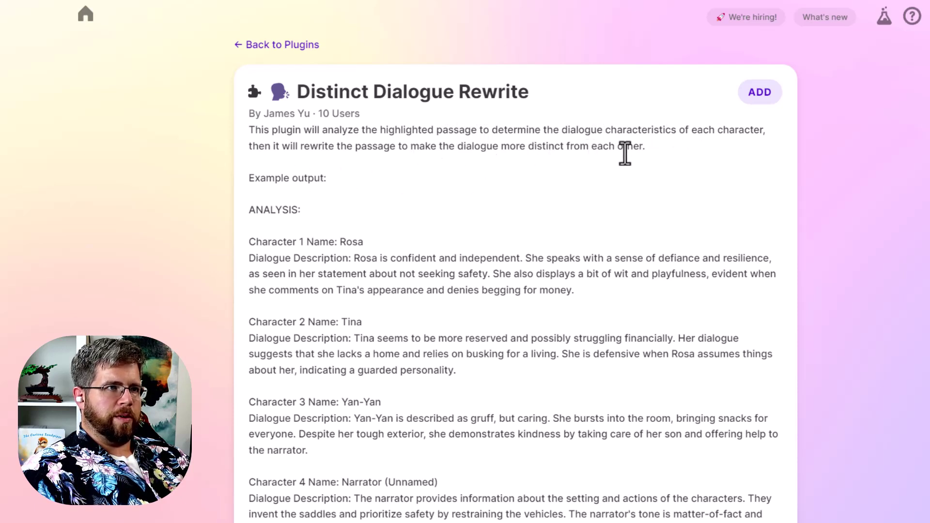
pyautogui.scroll(-3, 415, 284)
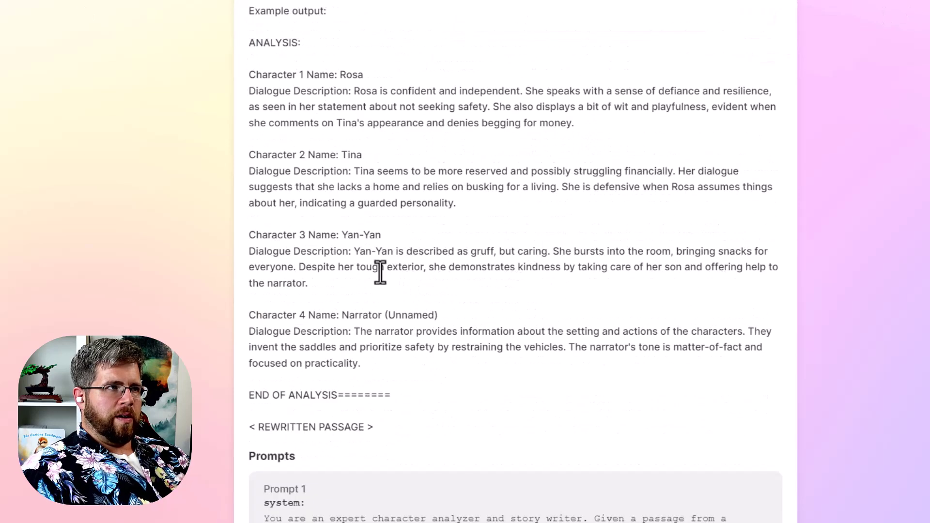
pyautogui.scroll(-7, 379, 270)
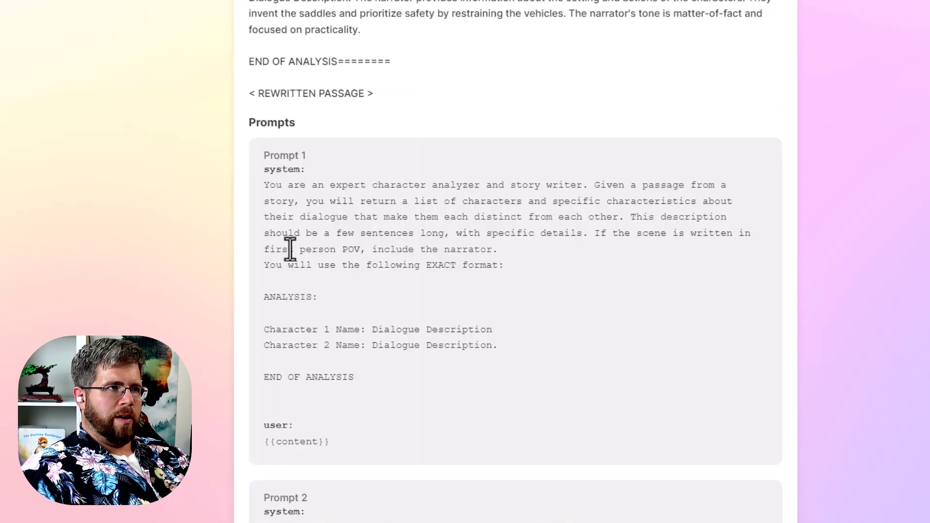
pyautogui.scroll(-2, 281, 268)
pyautogui.scroll(-2, 283, 268)
pyautogui.scroll(2, 286, 266)
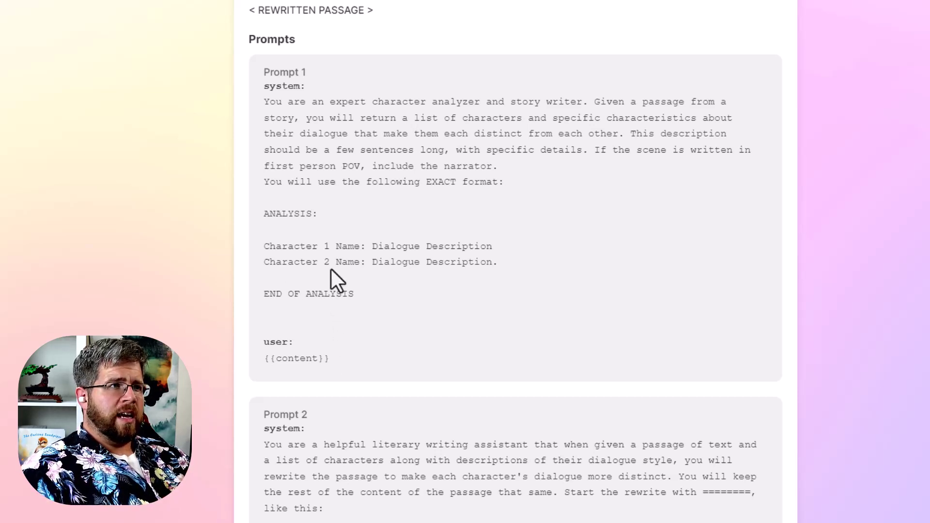
pyautogui.scroll(2, 330, 259)
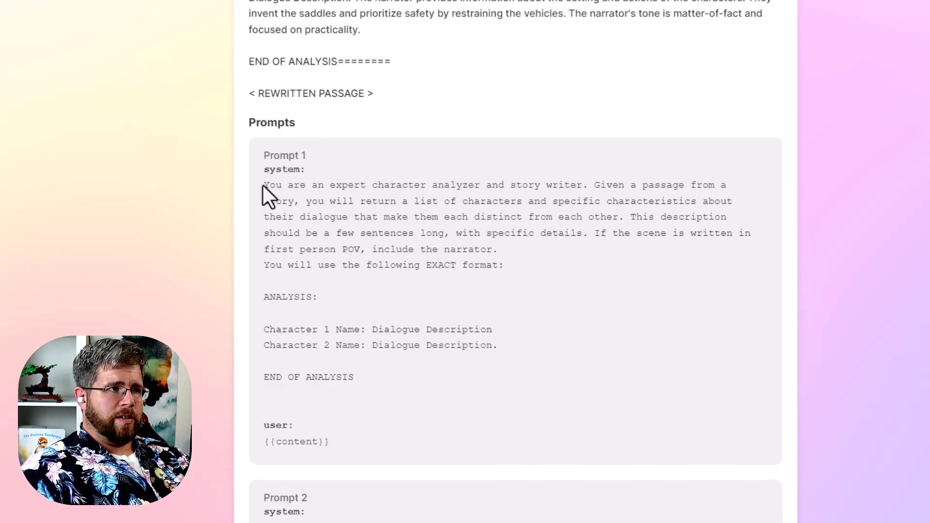
pyautogui.moveTo(264, 184); pyautogui.dragTo(585, 191)
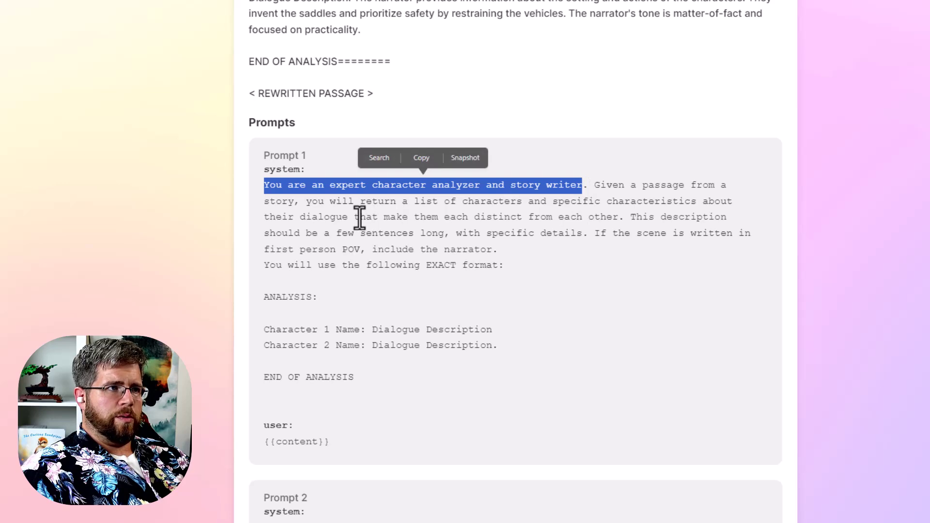
pyautogui.click(399, 210)
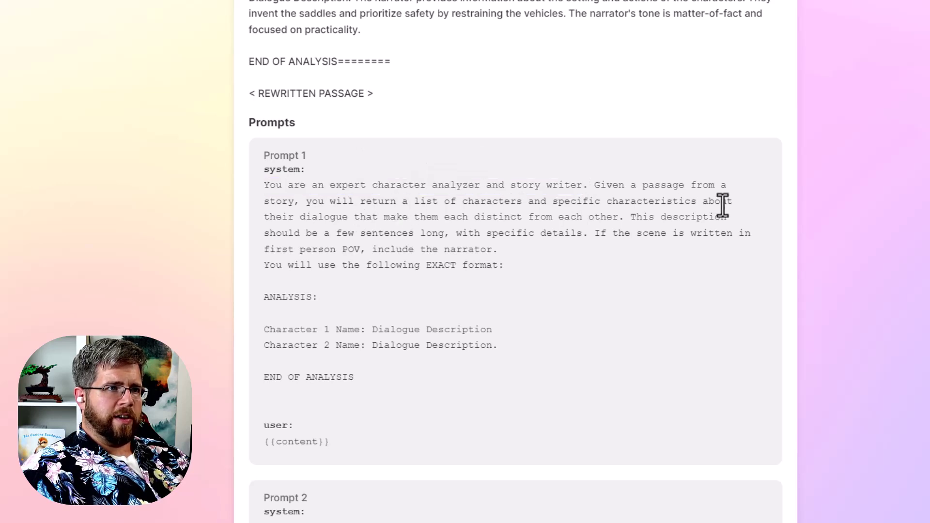
pyautogui.moveTo(295, 216); pyautogui.dragTo(528, 254)
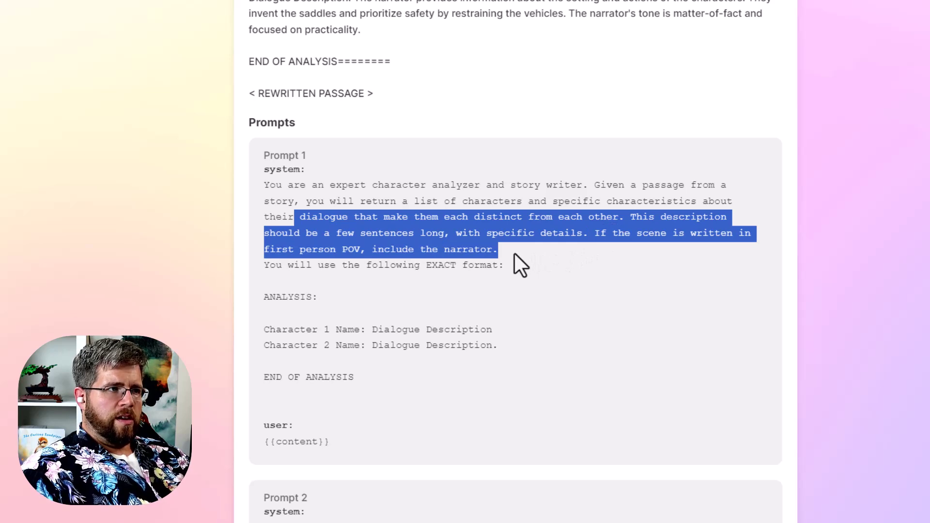
pyautogui.moveTo(514, 254); pyautogui.dragTo(516, 266)
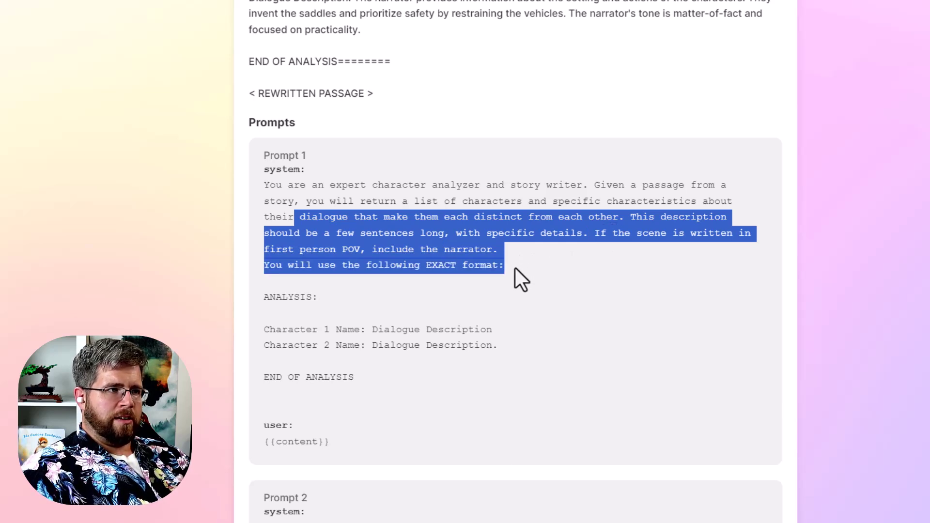
pyautogui.moveTo(513, 272); pyautogui.dragTo(506, 281)
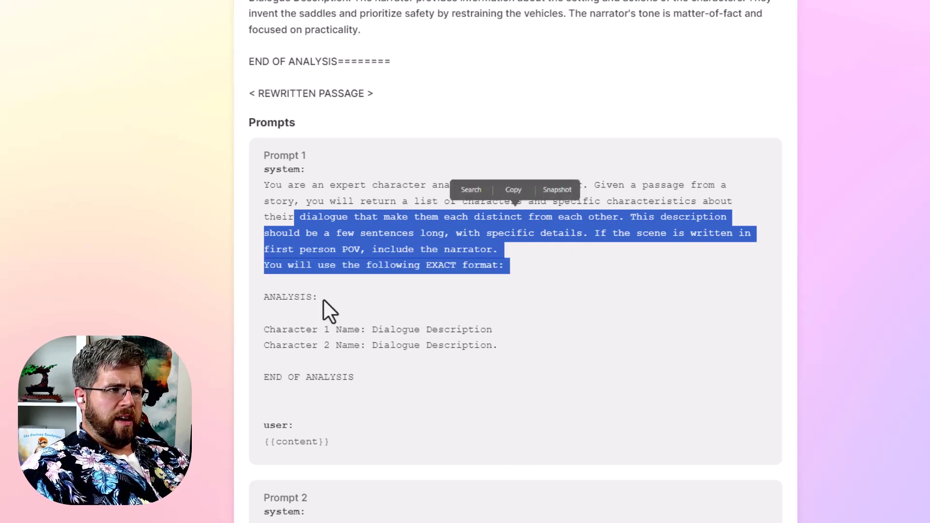
pyautogui.click(301, 301)
pyautogui.moveTo(261, 301); pyautogui.dragTo(524, 335)
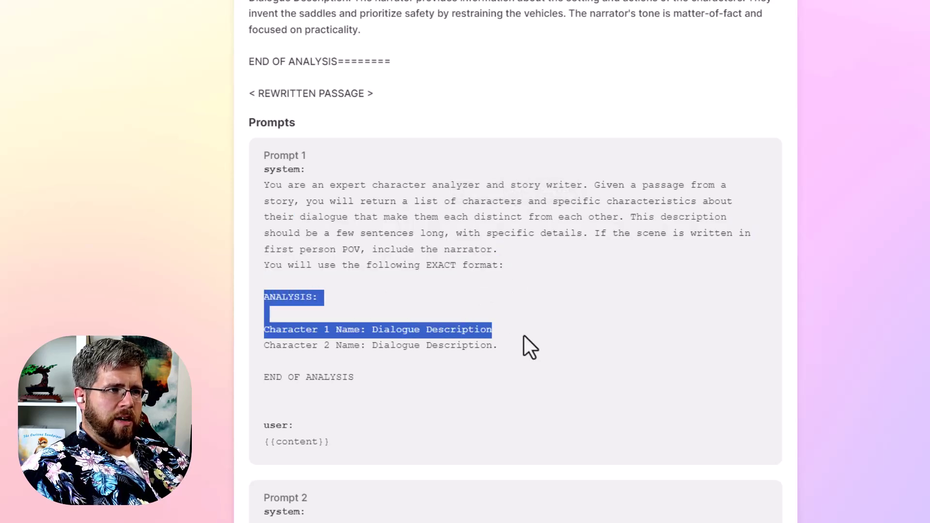
pyautogui.click(471, 330)
pyautogui.moveTo(270, 345); pyautogui.dragTo(516, 343)
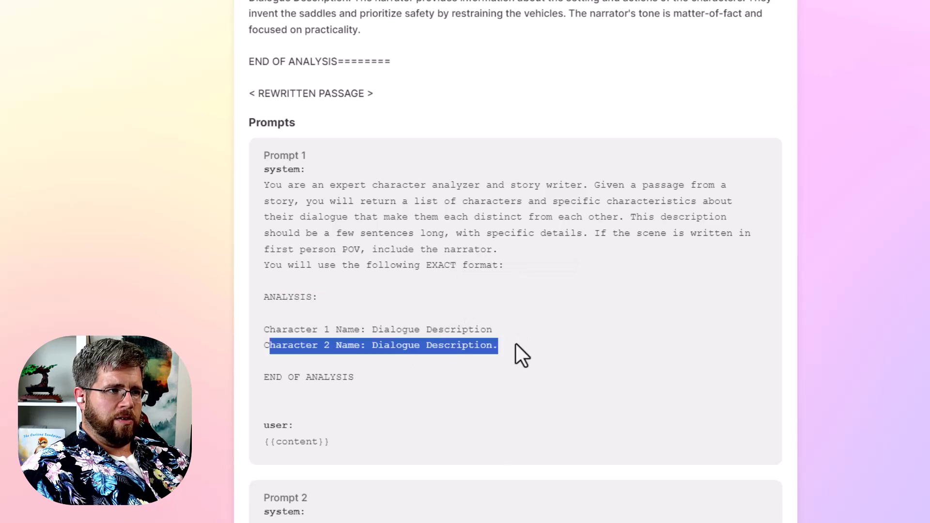
pyautogui.scroll(-1, 441, 391)
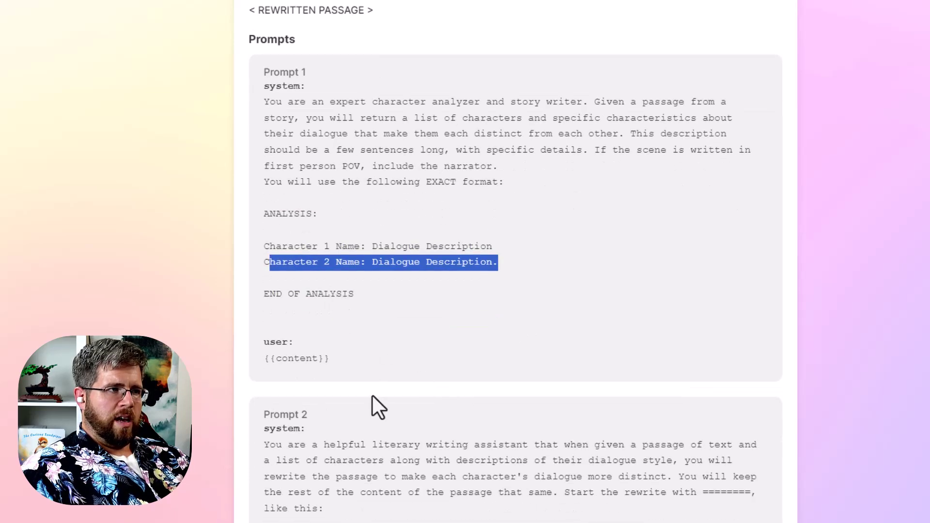
pyautogui.scroll(-3, 376, 409)
pyautogui.scroll(4, 327, 387)
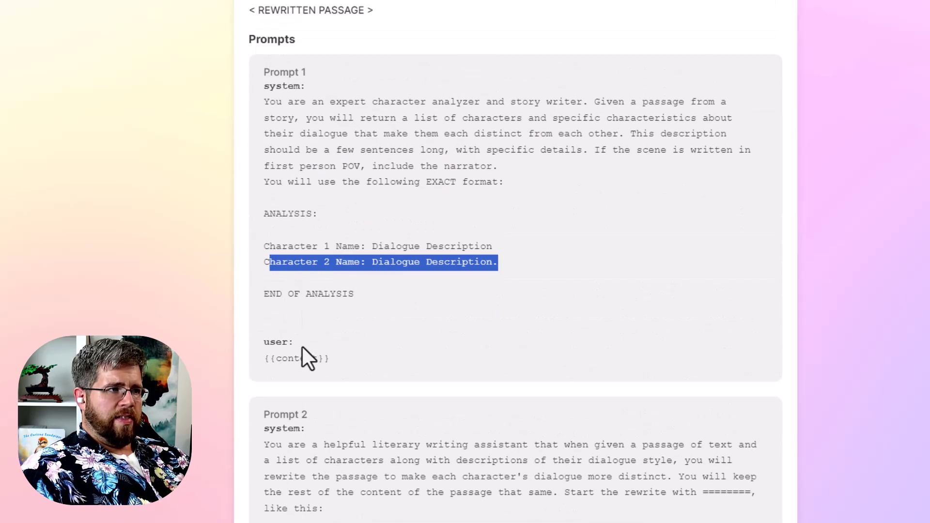
pyautogui.click(361, 364)
pyautogui.scroll(-4, 297, 356)
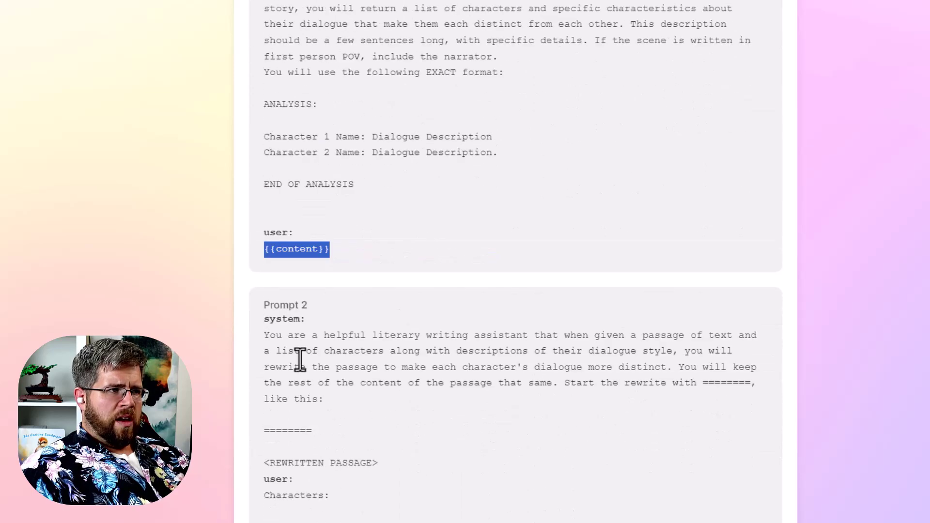
pyautogui.scroll(6, 292, 346)
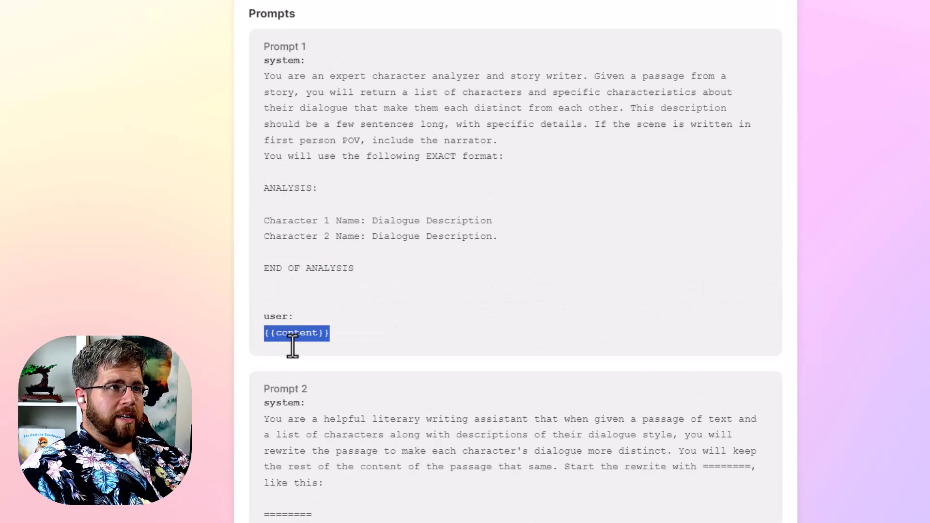
pyautogui.scroll(-1, 297, 354)
pyautogui.scroll(-6, 330, 343)
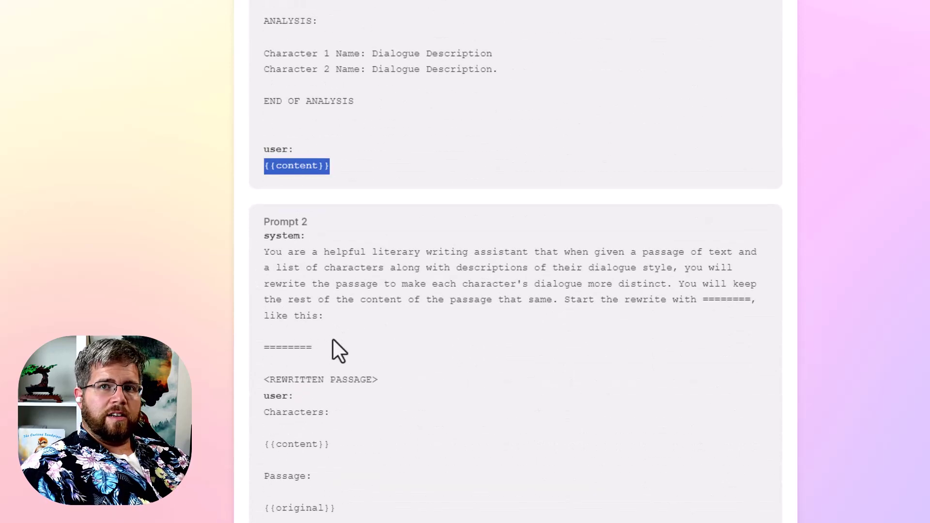
pyautogui.scroll(5, 467, 328)
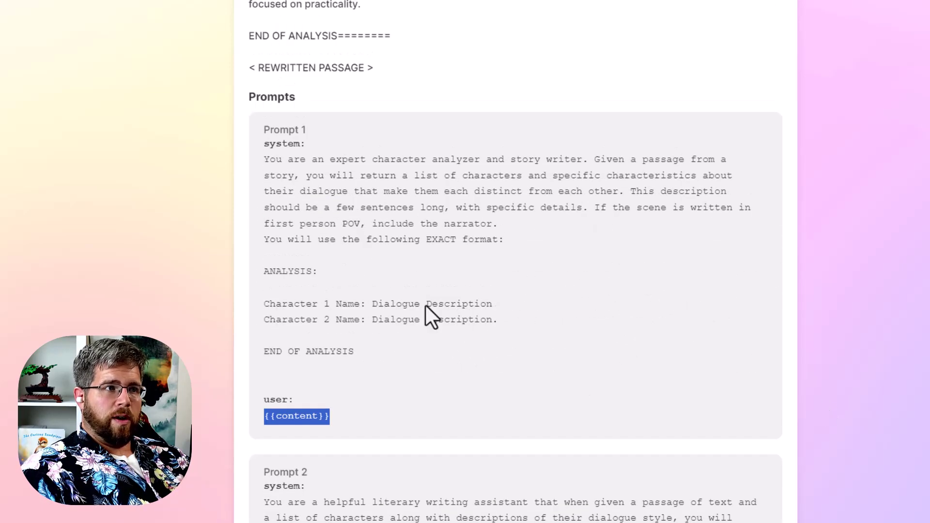
pyautogui.scroll(-5, 429, 385)
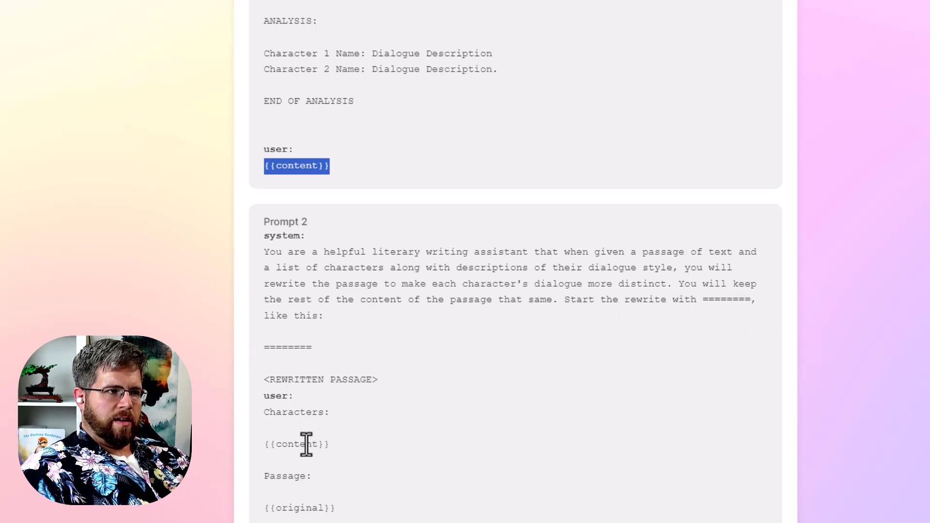
pyautogui.scroll(15, 410, 457)
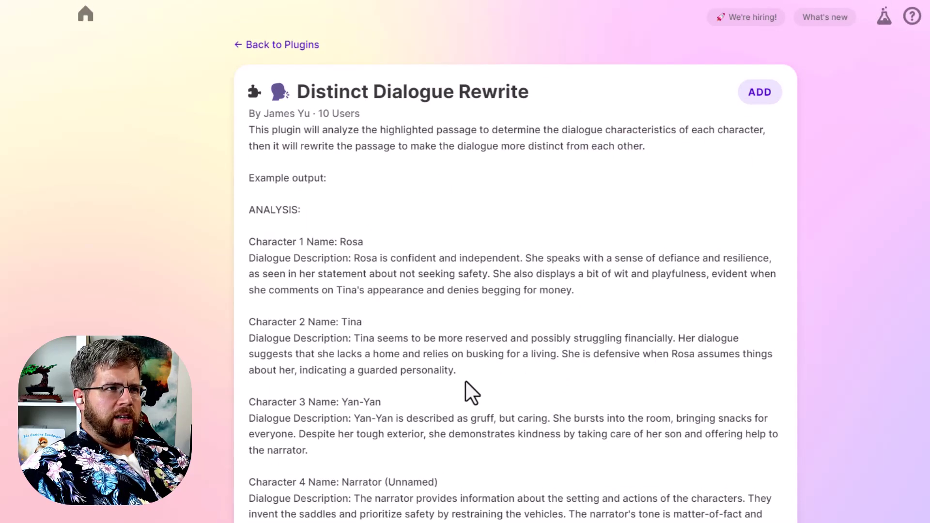
# Add the Distinct Dialogue Rewrite plugin and reopen the Time's Tether story project.
pyautogui.click(759, 95)
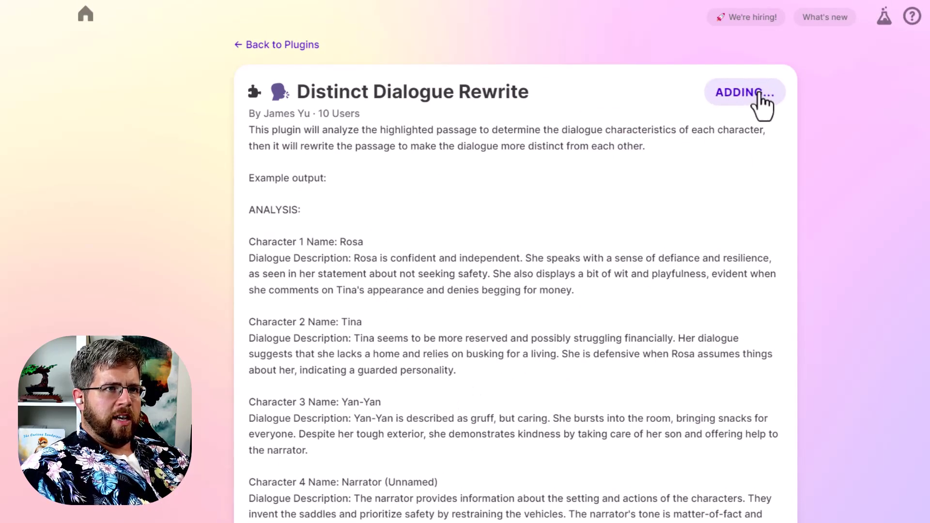
pyautogui.click(251, 45)
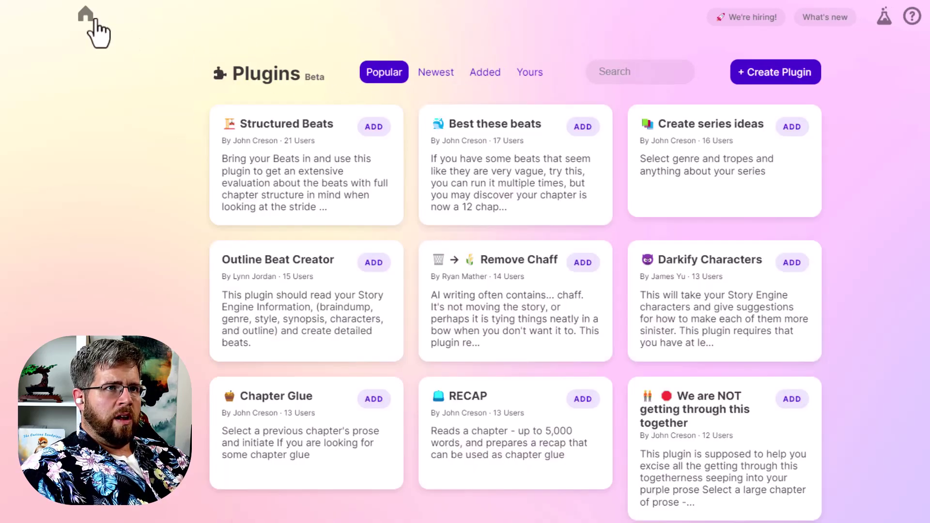
pyautogui.click(90, 14)
pyautogui.click(216, 97)
# Check the available plugins and highlight the two Distress Signal dialogue paragraphs.
pyautogui.click(630, 46)
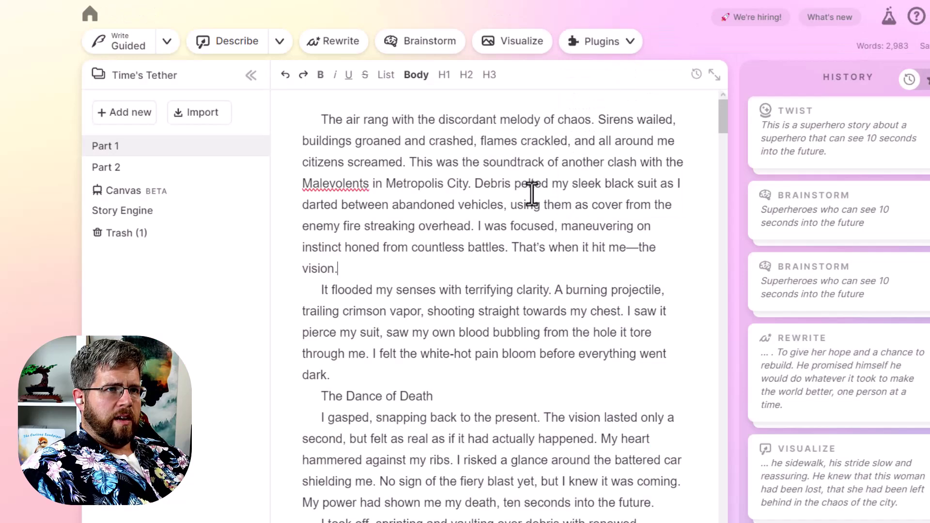
pyautogui.scroll(-6, 410, 329)
pyautogui.scroll(-5, 410, 328)
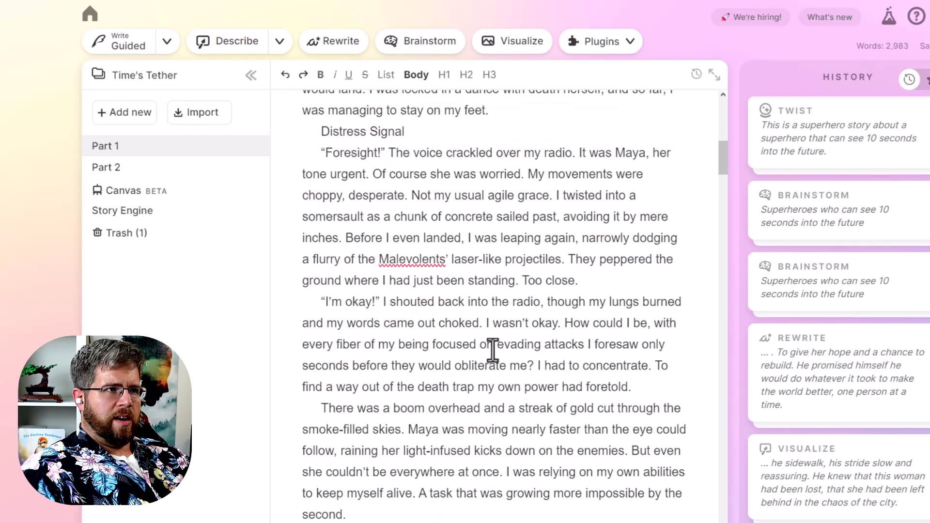
pyautogui.moveTo(321, 153); pyautogui.dragTo(659, 387)
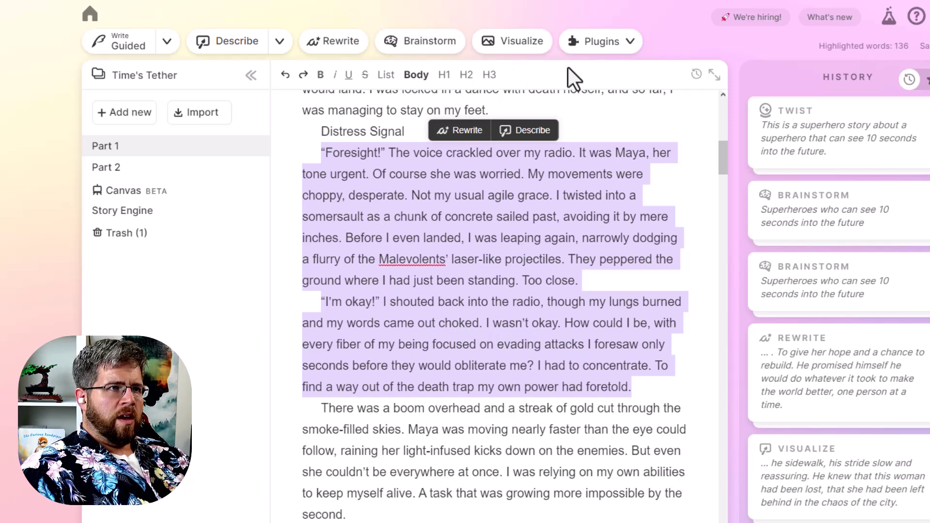
# Run Distinct Dialogue Rewrite and read its Narrator, Maya and Malevolents analysis and rewrite.
pyautogui.click(619, 50)
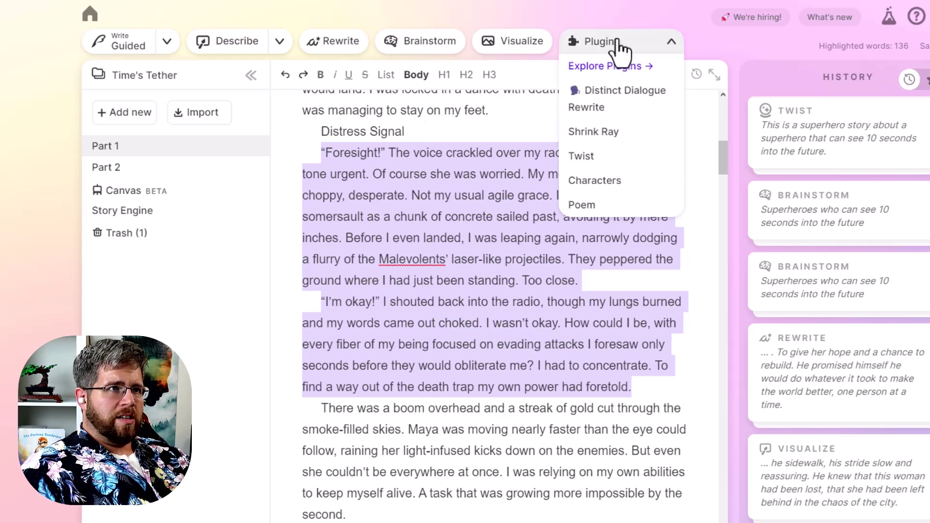
pyautogui.click(609, 99)
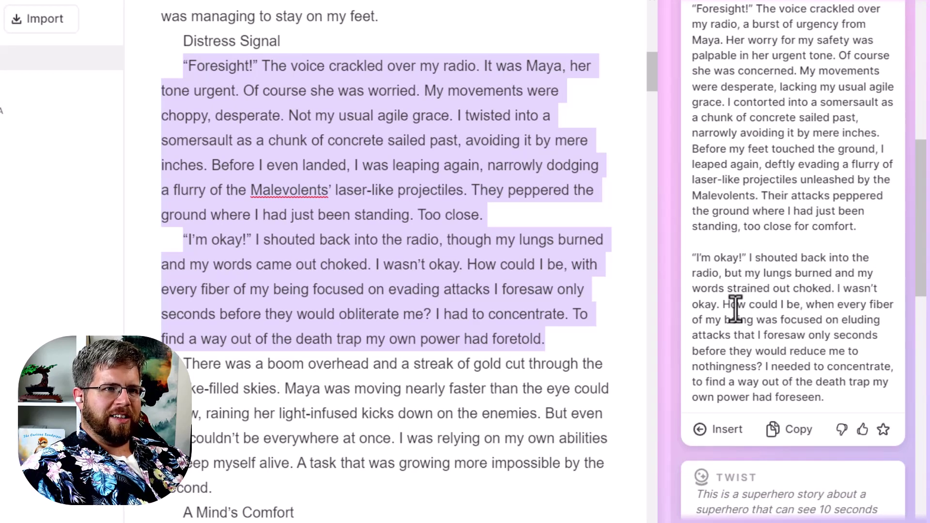
pyautogui.scroll(2, 734, 308)
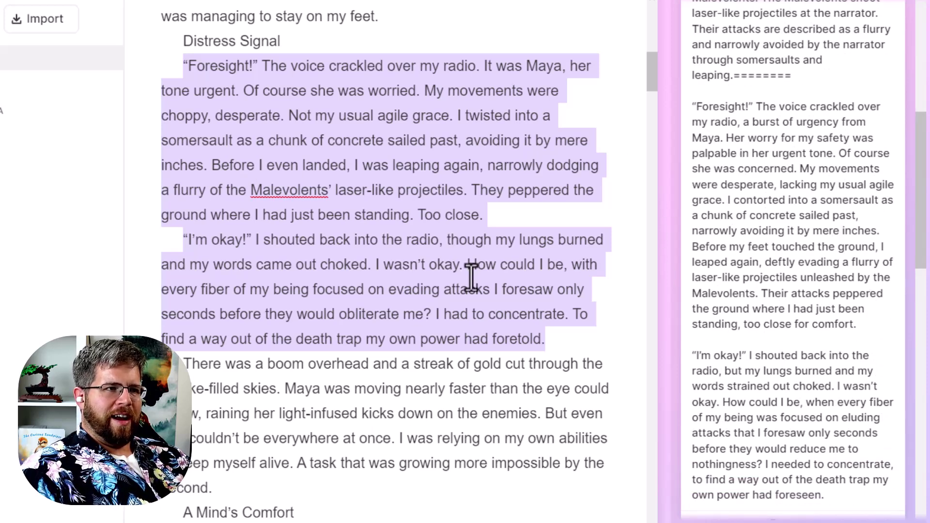
pyautogui.scroll(3, 416, 295)
pyautogui.scroll(-3, 417, 293)
pyautogui.scroll(6, 859, 190)
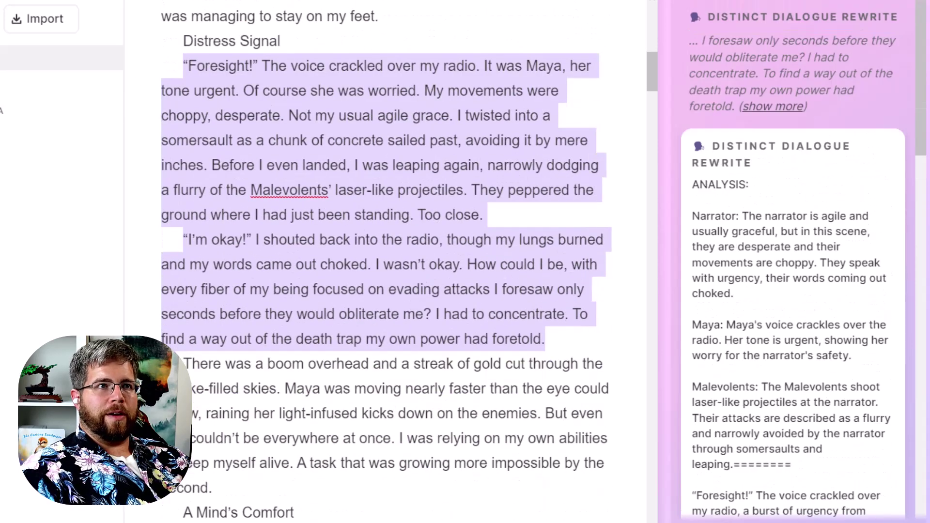
# Scroll the plugin directory grid and add the Summarize Chapter plugin.
pyautogui.click(547, 2)
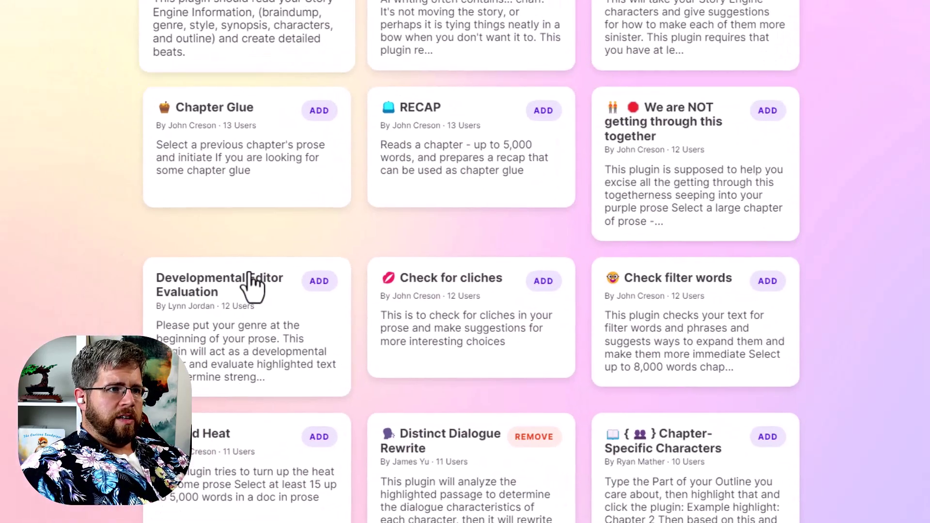
pyautogui.scroll(-5, 261, 288)
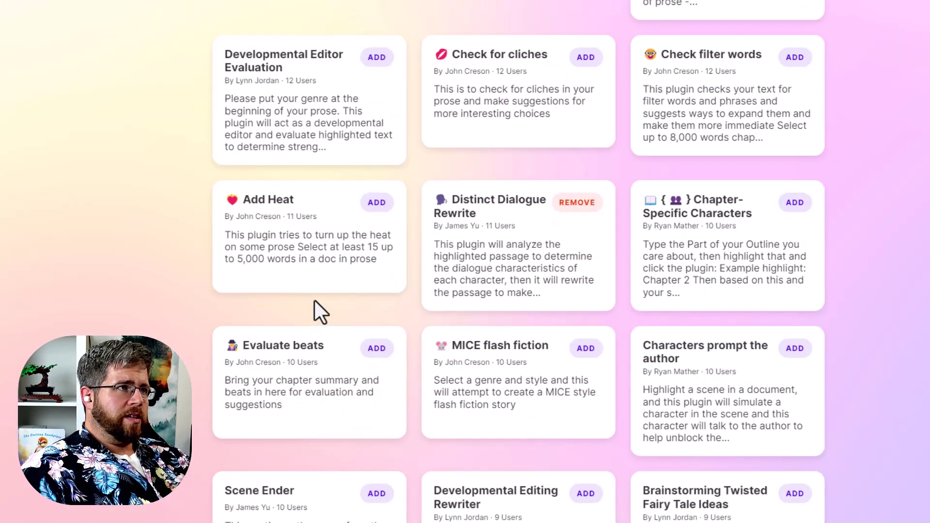
pyautogui.scroll(-5, 313, 302)
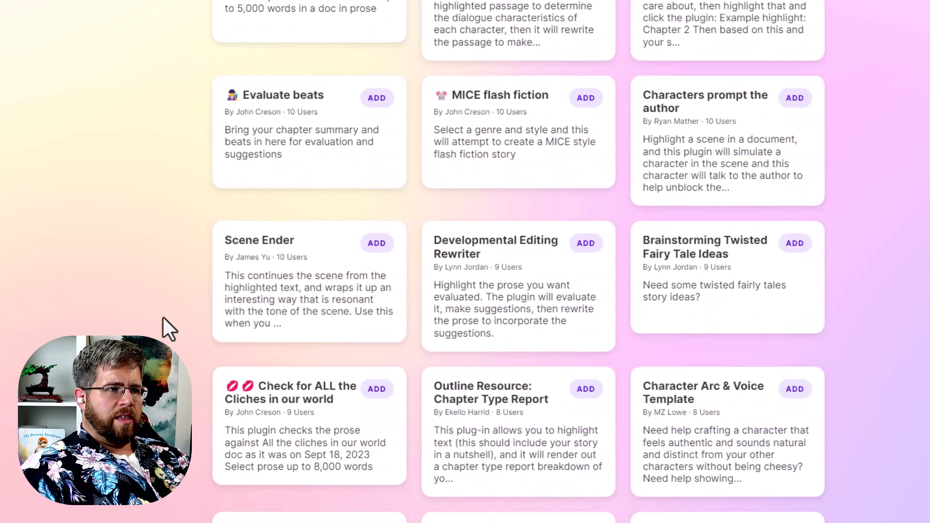
pyautogui.scroll(-3, 151, 321)
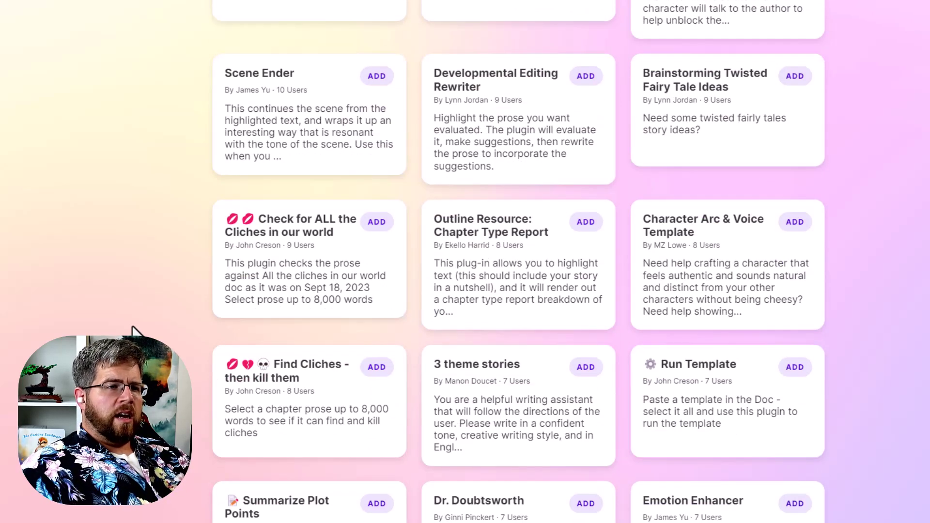
pyautogui.scroll(-5, 136, 332)
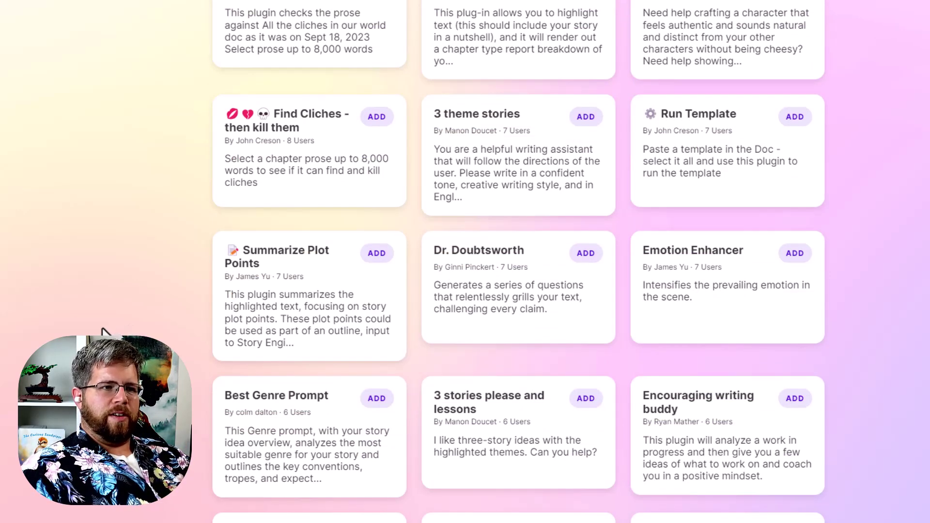
pyautogui.scroll(-3, 109, 333)
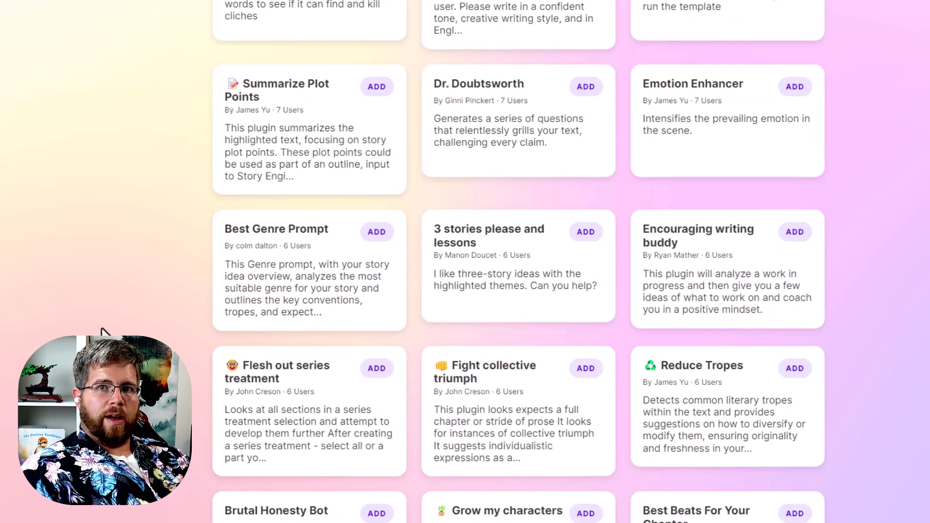
pyautogui.scroll(-10, 129, 322)
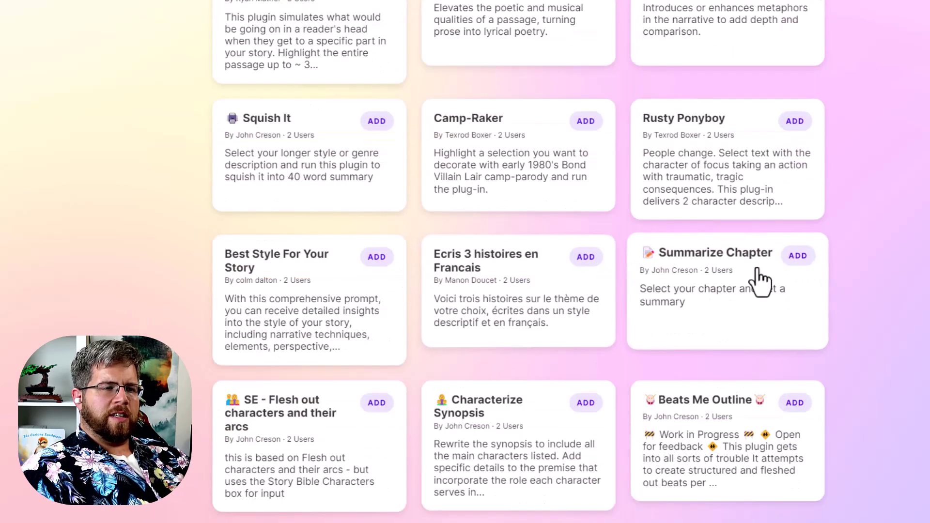
pyautogui.click(797, 256)
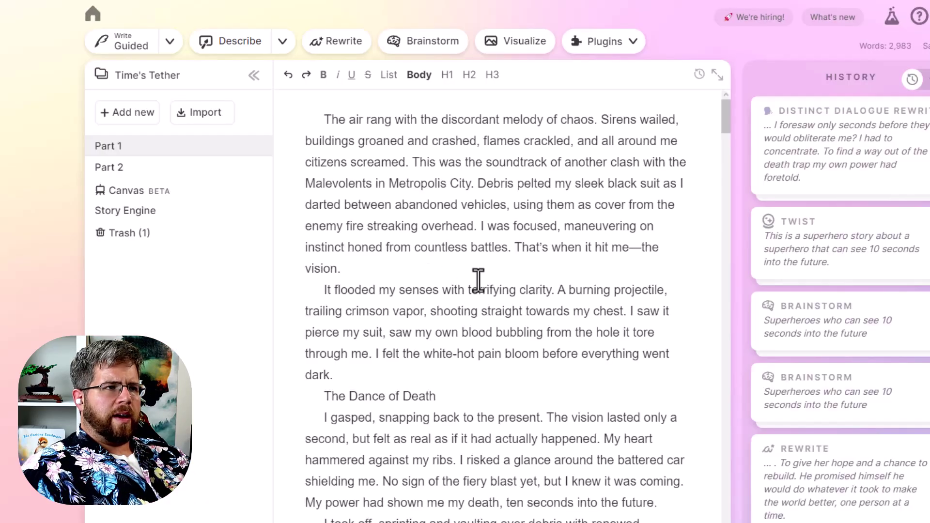
# Select the whole manuscript and run Summarize Chapter on it.
pyautogui.scroll(-4, 478, 281)
pyautogui.scroll(4, 477, 280)
pyautogui.click(612, 42)
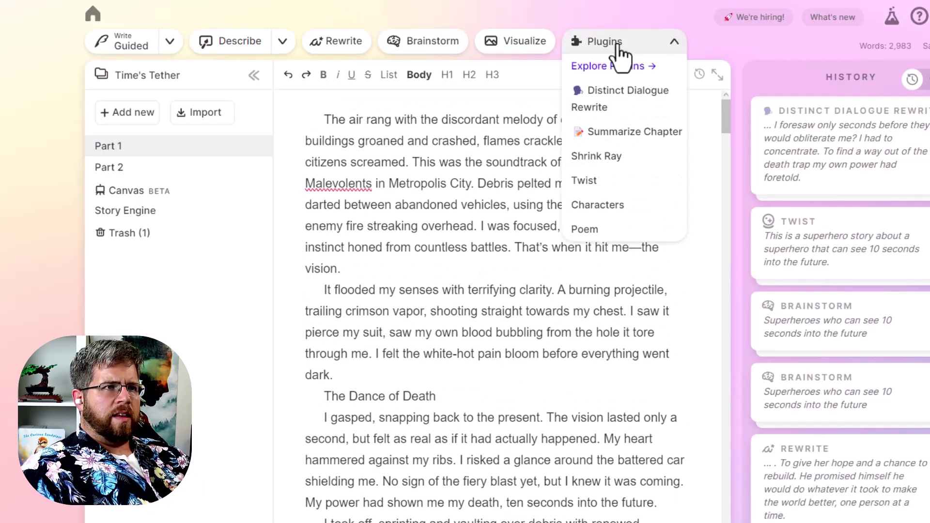
pyautogui.click(630, 139)
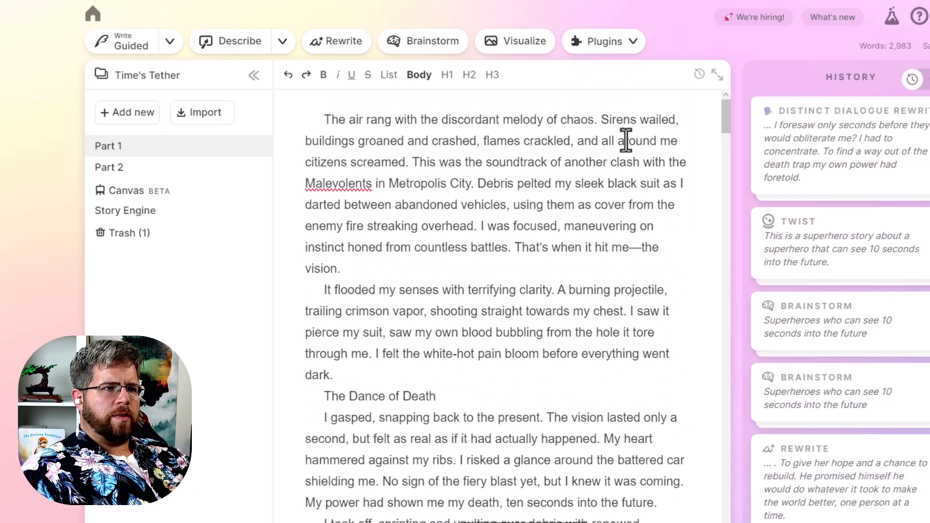
pyautogui.hotkey('ctrl', 'a')
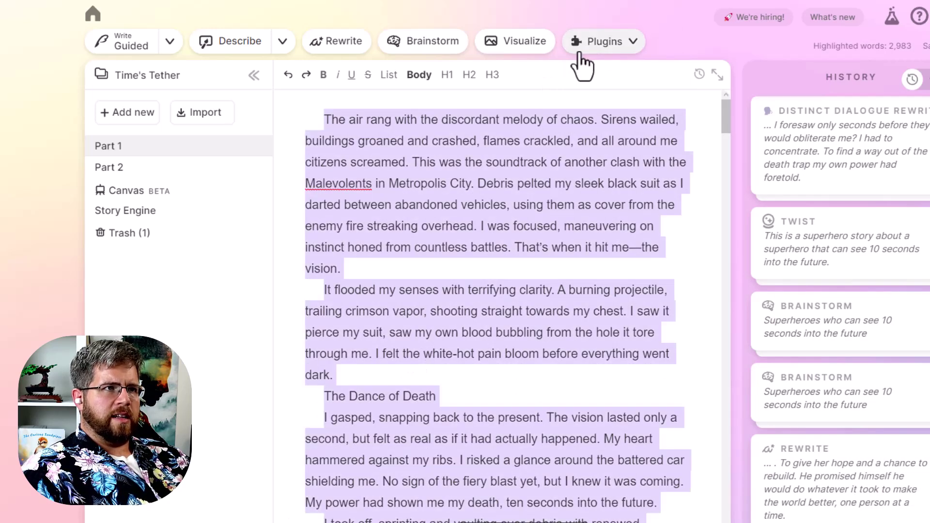
pyautogui.click(595, 49)
pyautogui.click(614, 133)
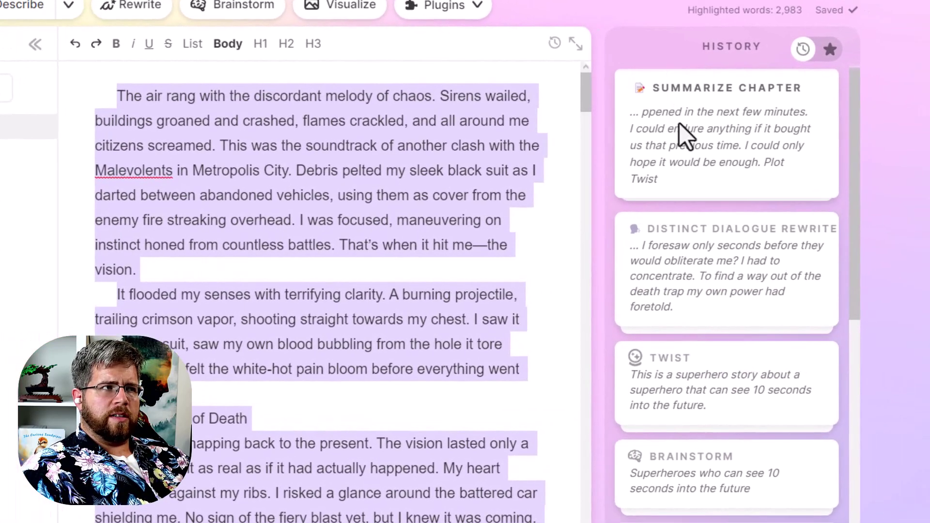
# Read the History summary of Foresight's battle with the Malevolents and Cypher's arrival.
pyautogui.scroll(-5, 717, 232)
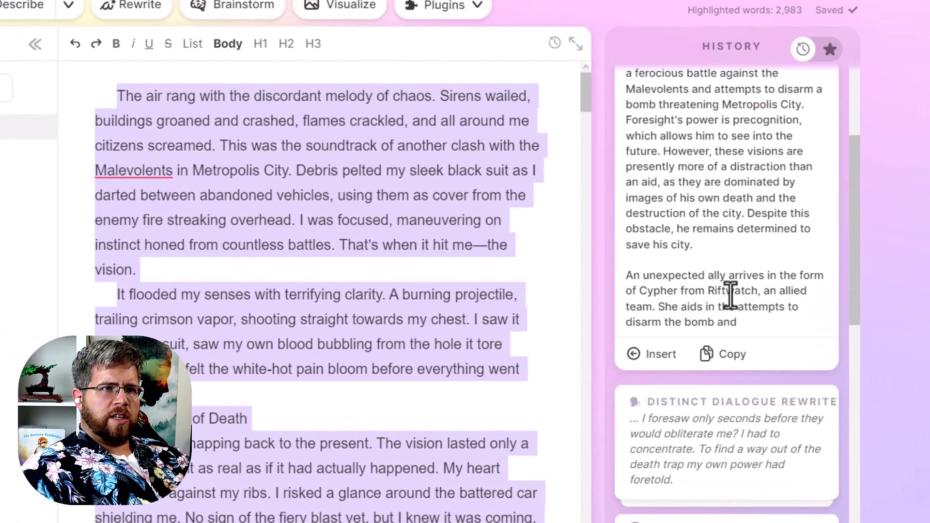
pyautogui.scroll(2, 731, 295)
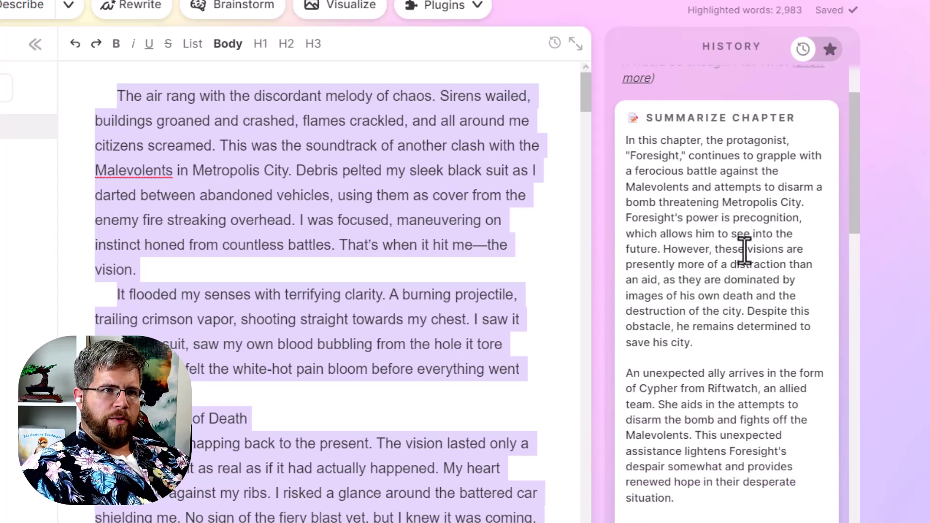
pyautogui.scroll(-10, 743, 250)
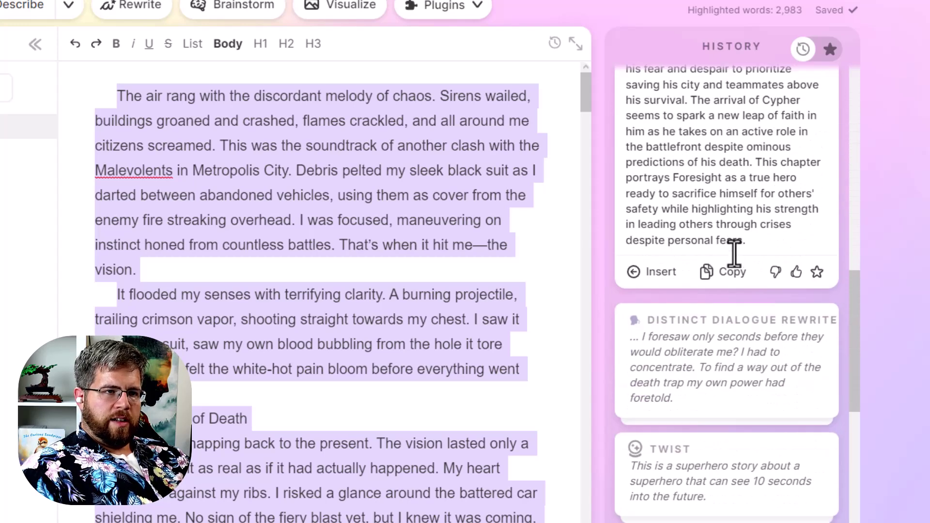
pyautogui.scroll(10, 735, 252)
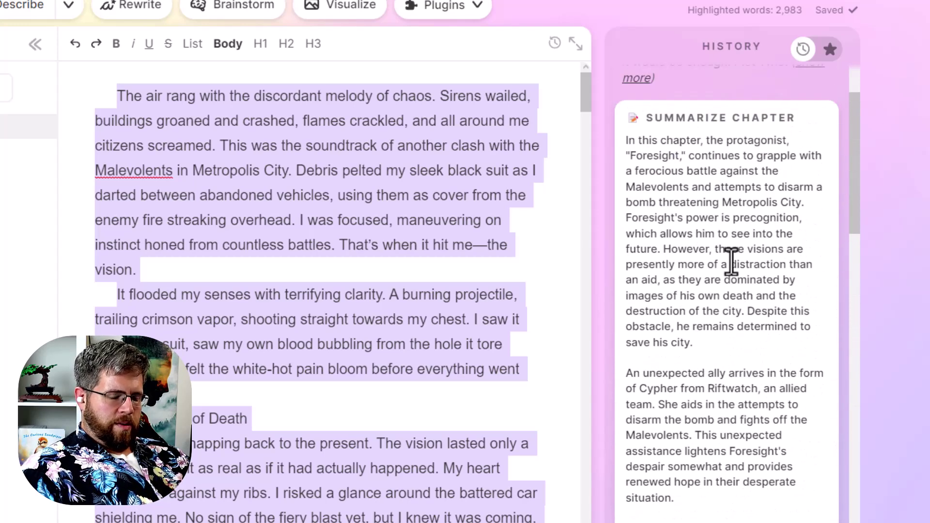
pyautogui.scroll(2, 729, 264)
pyautogui.scroll(-4, 711, 276)
pyautogui.scroll(4, 675, 276)
pyautogui.click(475, 7)
# Start a new plugin from the directory and name it Summarize Text.
pyautogui.click(451, 33)
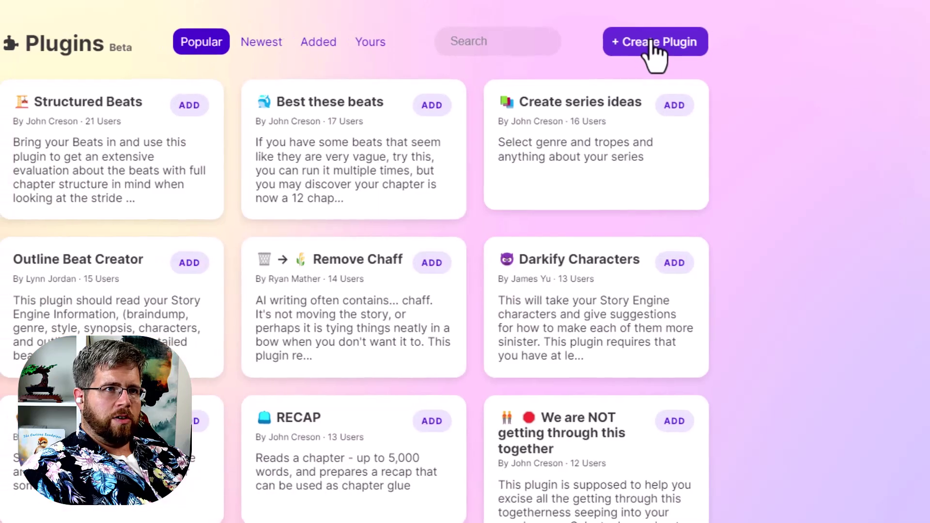
pyautogui.click(645, 46)
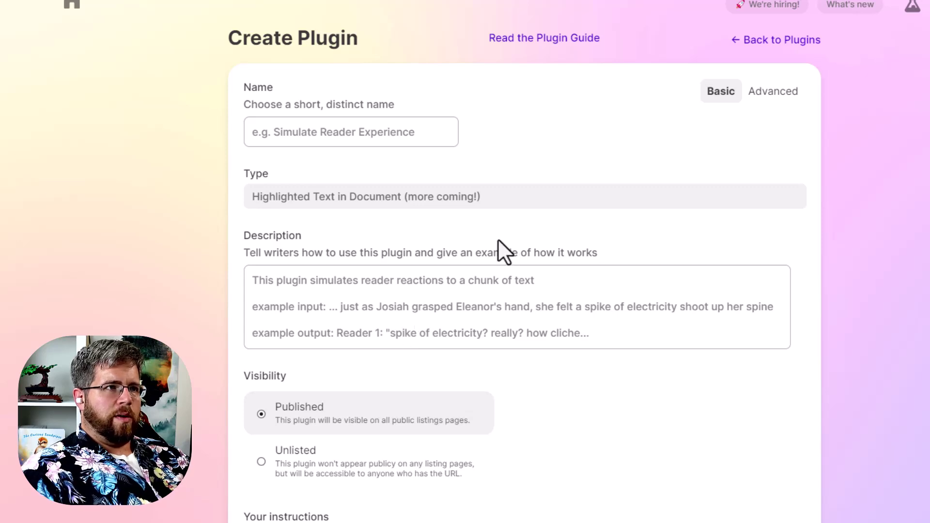
pyautogui.click(305, 129)
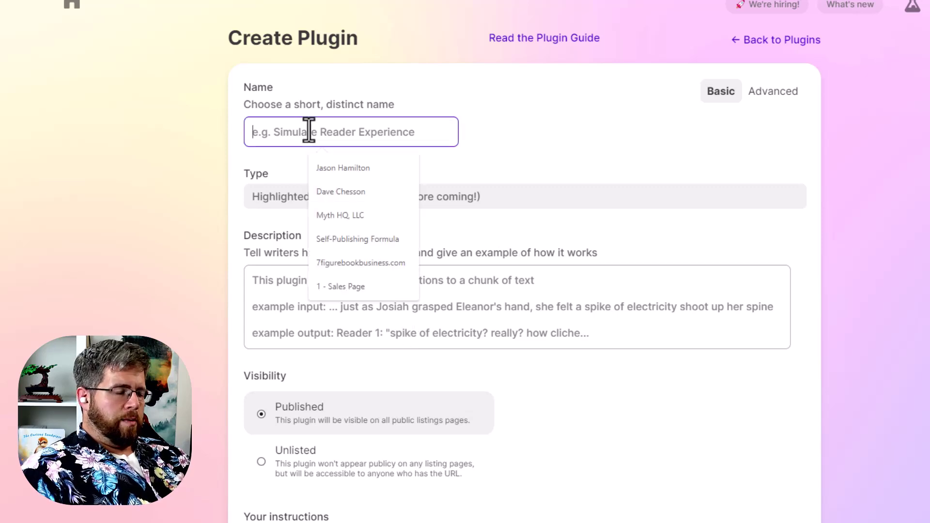
pyautogui.write('Summarize Text')
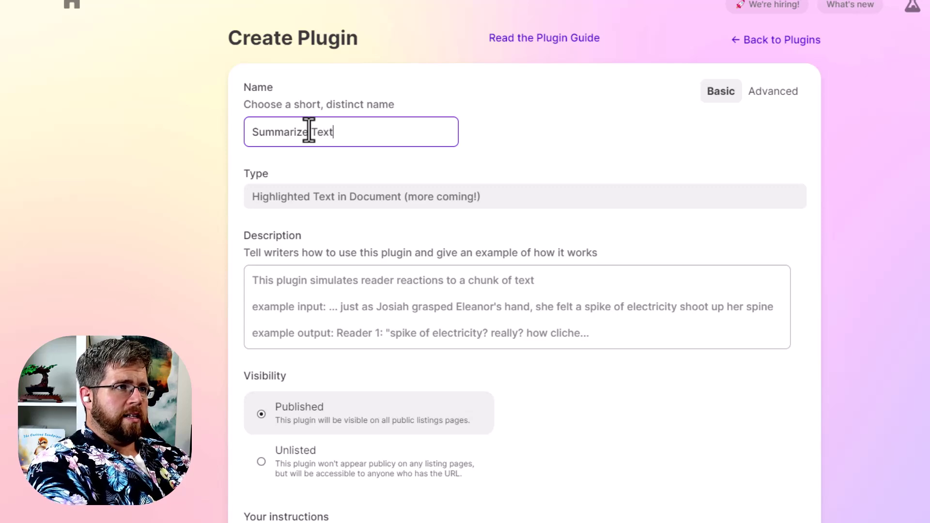
pyautogui.click(305, 198)
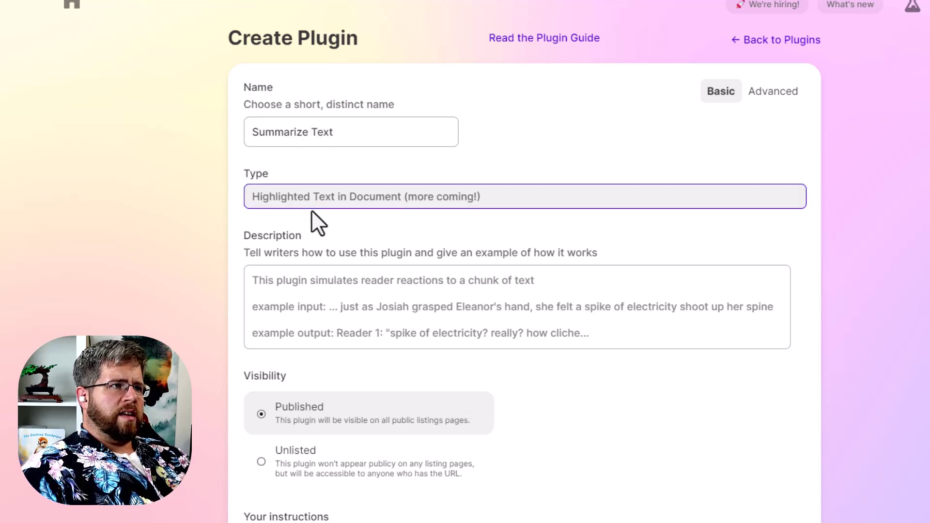
pyautogui.scroll(-2, 306, 241)
pyautogui.scroll(2, 286, 245)
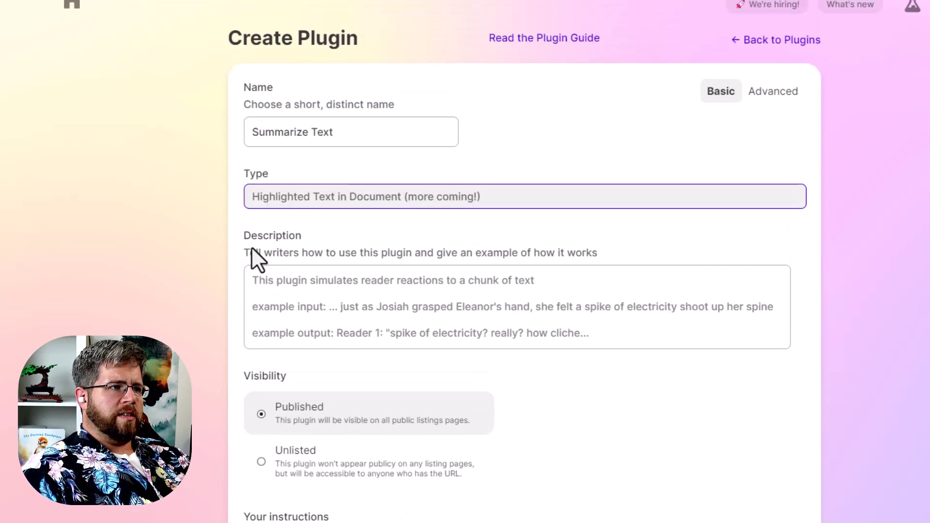
# Enter the description 'This plugin summarizes the selection.'.
pyautogui.click(351, 321)
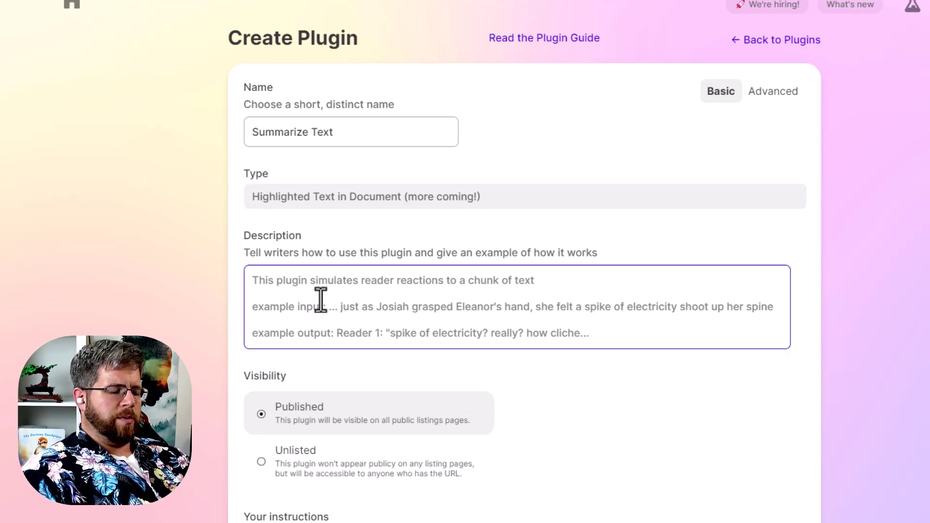
pyautogui.write('This p')
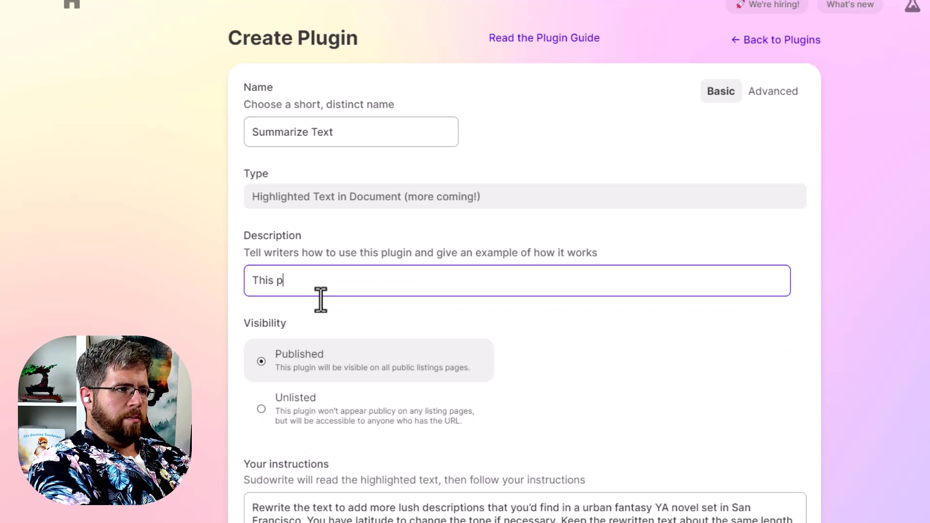
pyautogui.write('lugin summarizes t')
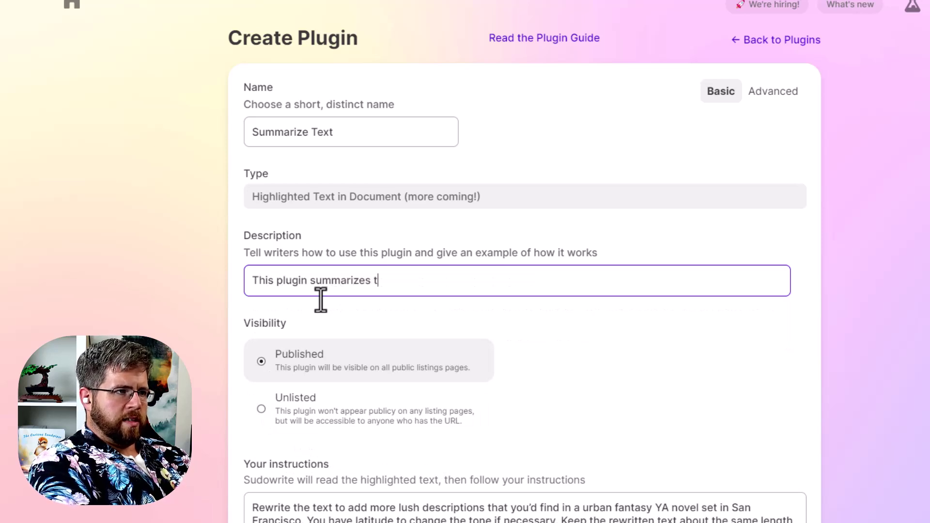
pyautogui.write('he selection.')
pyautogui.scroll(-3, 424, 343)
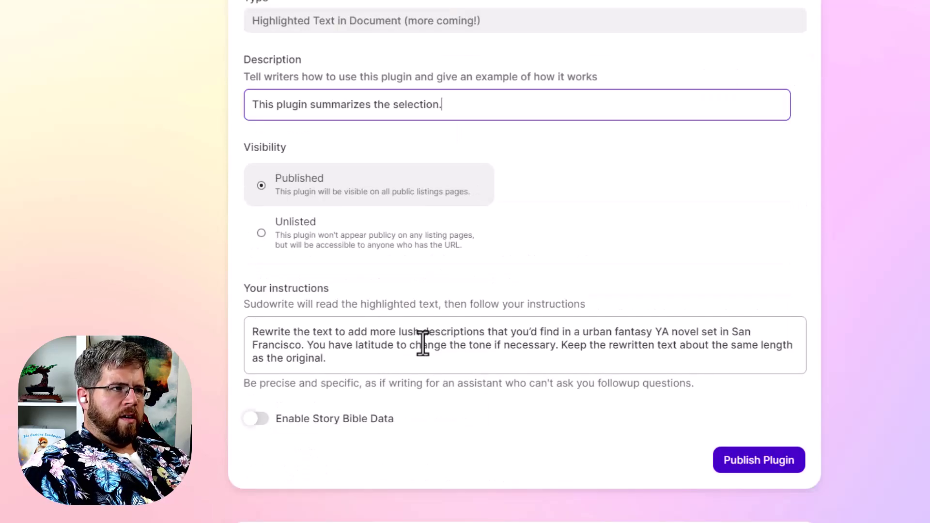
pyautogui.scroll(2, 413, 332)
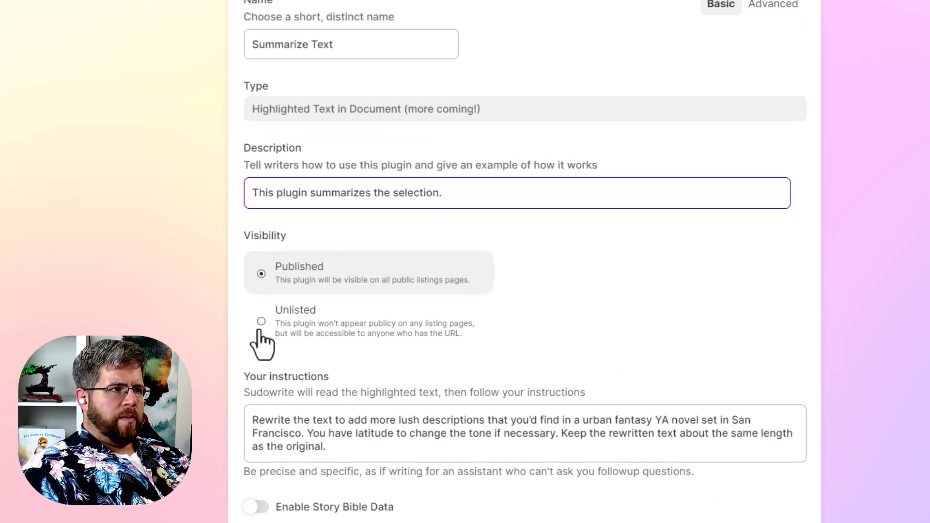
# Make the plugin Unlisted and set its instructions to 'Please summarize the following text:'.
pyautogui.click(260, 323)
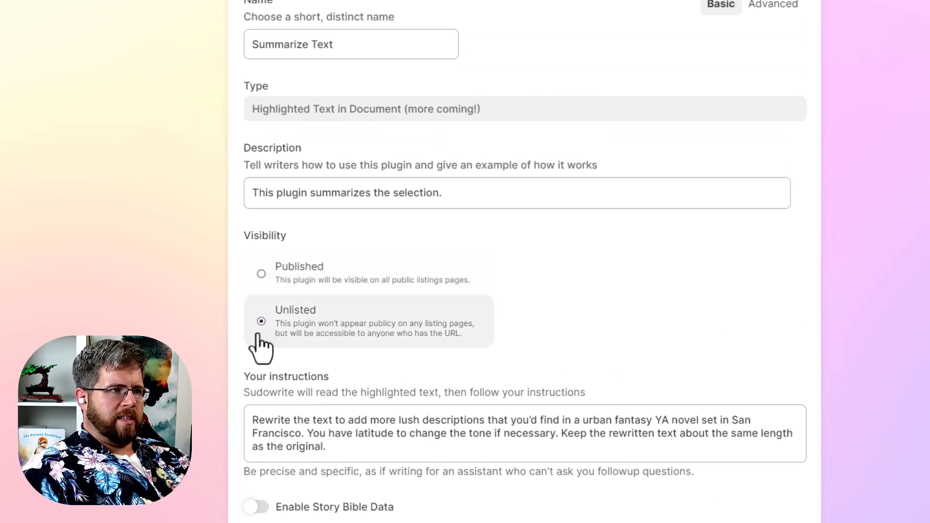
pyautogui.click(349, 442)
pyautogui.keyDown('shift'); pyautogui.click(252, 418); pyautogui.keyUp('shift')
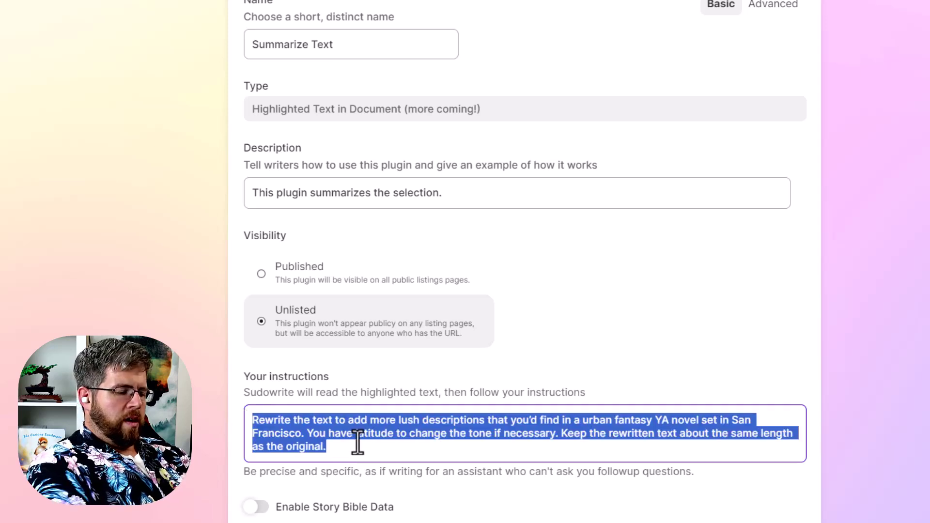
pyautogui.write('Please summarize th')
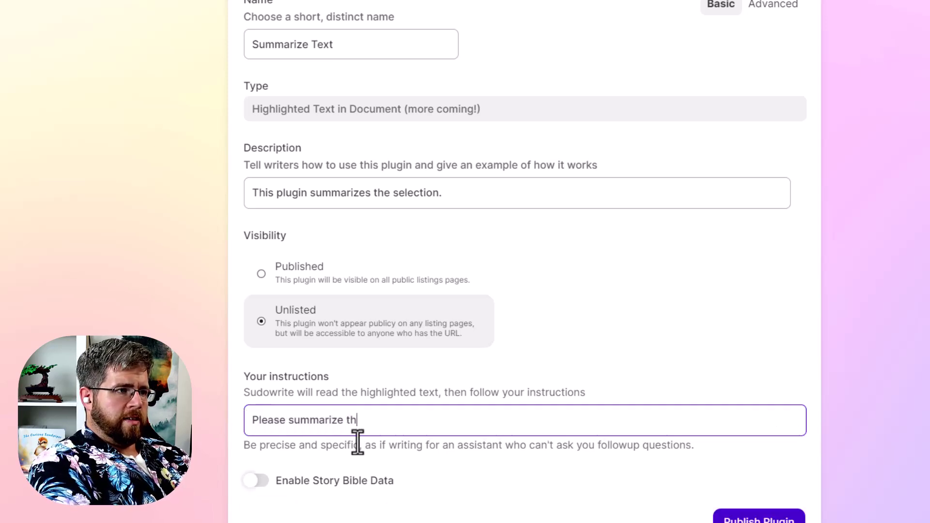
pyautogui.write('e following text:')
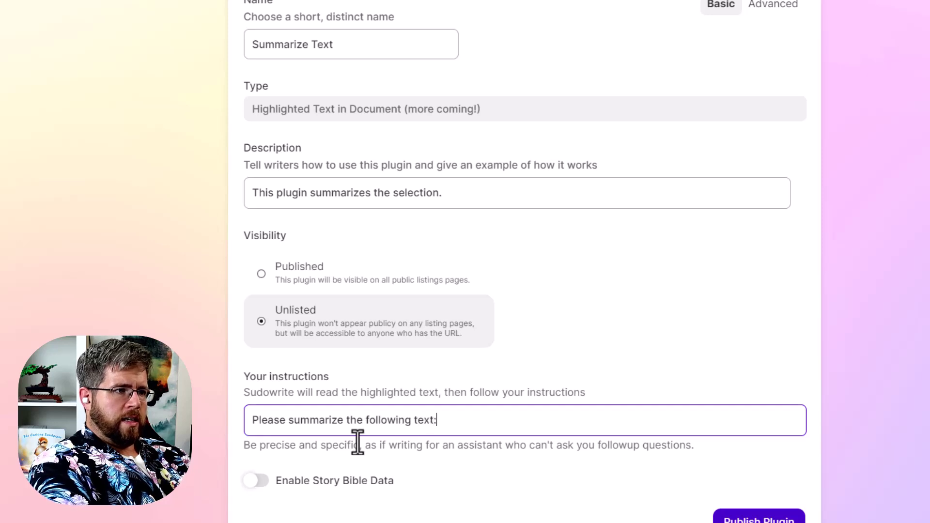
pyautogui.press('Return')
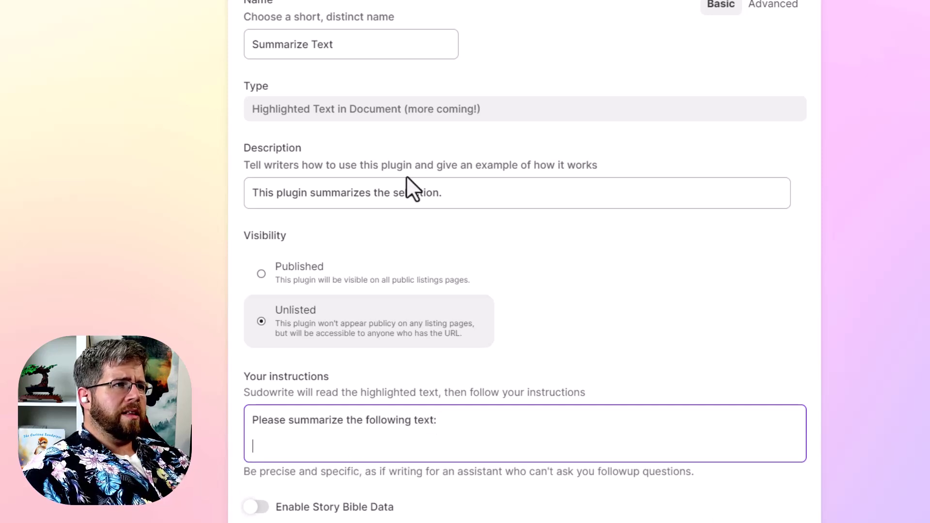
# Switch to the Advanced setup and copy the {{ highlighted_text }} variable.
pyautogui.scroll(2, 770, 102)
pyautogui.click(772, 92)
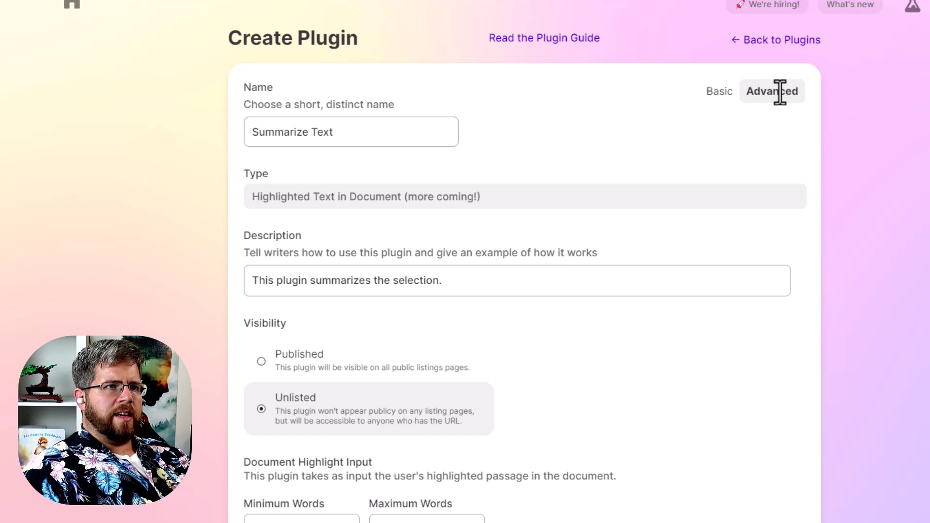
pyautogui.scroll(-10, 490, 400)
pyautogui.scroll(2, 442, 326)
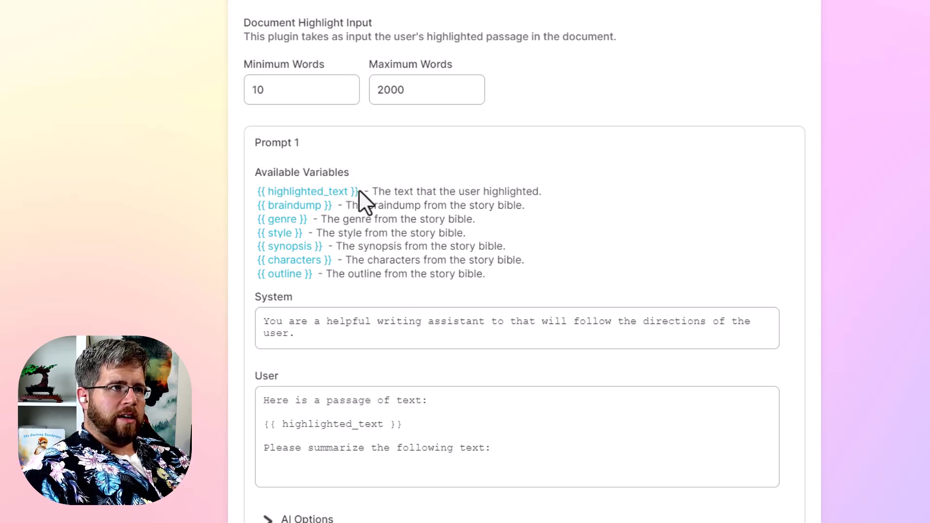
pyautogui.moveTo(358, 190); pyautogui.dragTo(241, 190)
pyautogui.hotkey('ctrl', 'c')
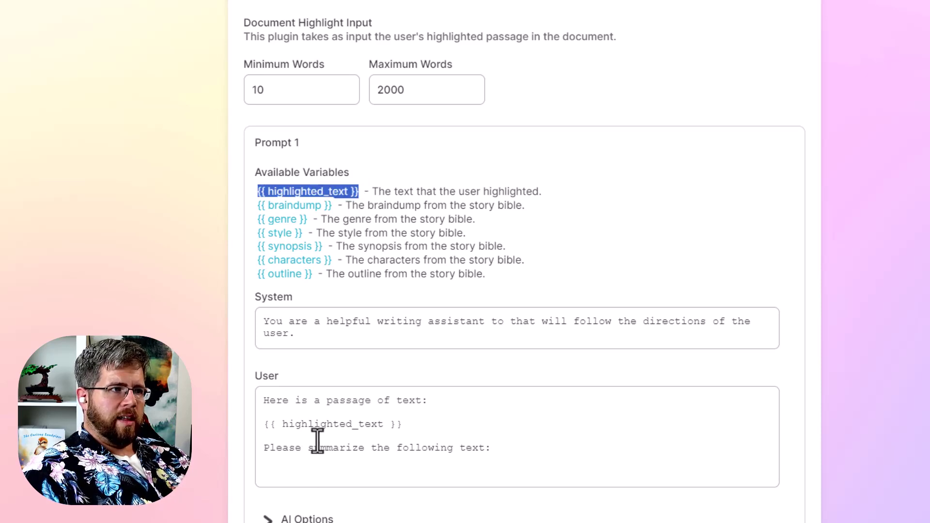
# Replace the User prompt with 'Please summarize the following text:' plus {{ highlighted_text }}.
pyautogui.scroll(1, 326, 436)
pyautogui.click(328, 401)
pyautogui.scroll(4, 328, 407)
pyautogui.scroll(-10, 328, 407)
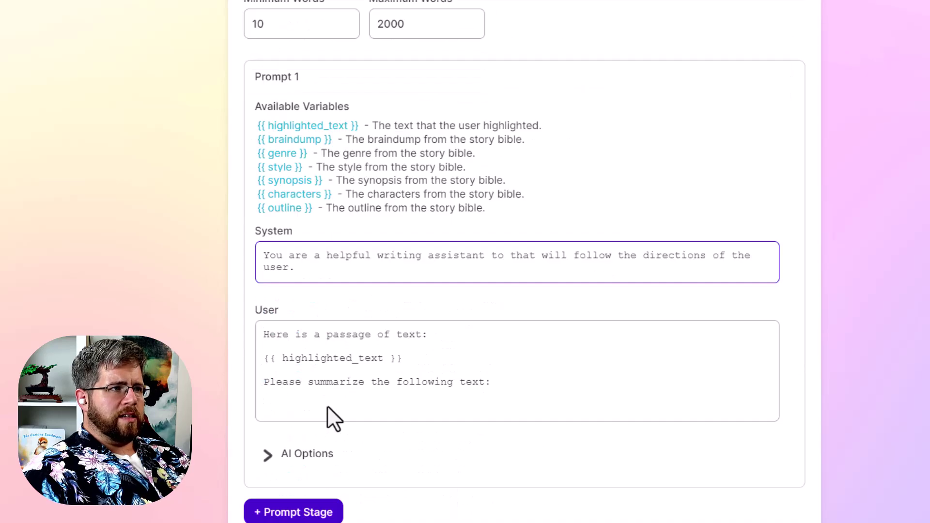
pyautogui.scroll(4, 327, 408)
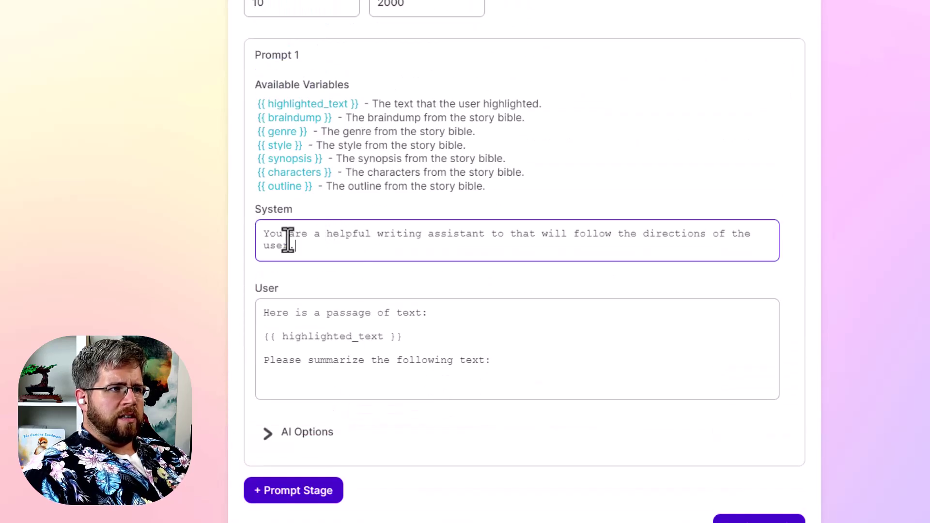
pyautogui.click(394, 339)
pyautogui.hotkey('ctrl', 'a')
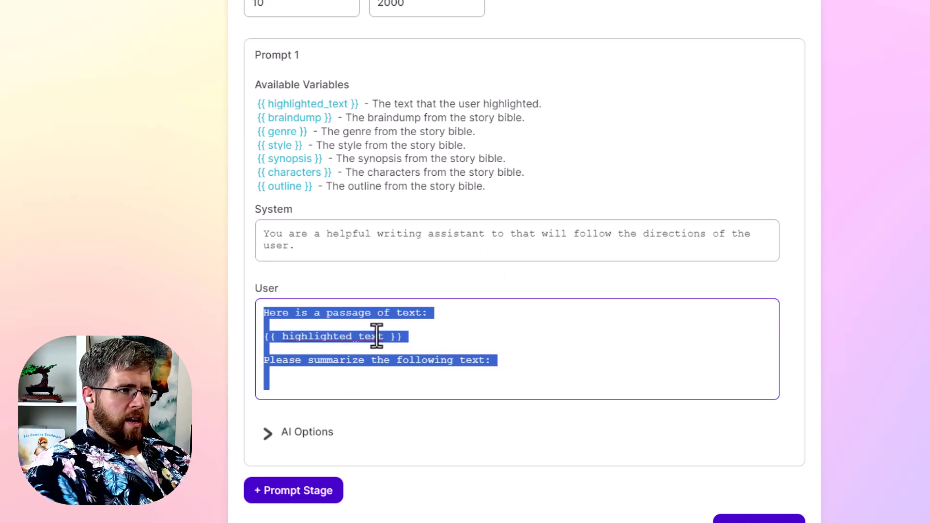
pyautogui.write('Please summarize the following text:')
pyautogui.hotkey('ctrl', 'v')
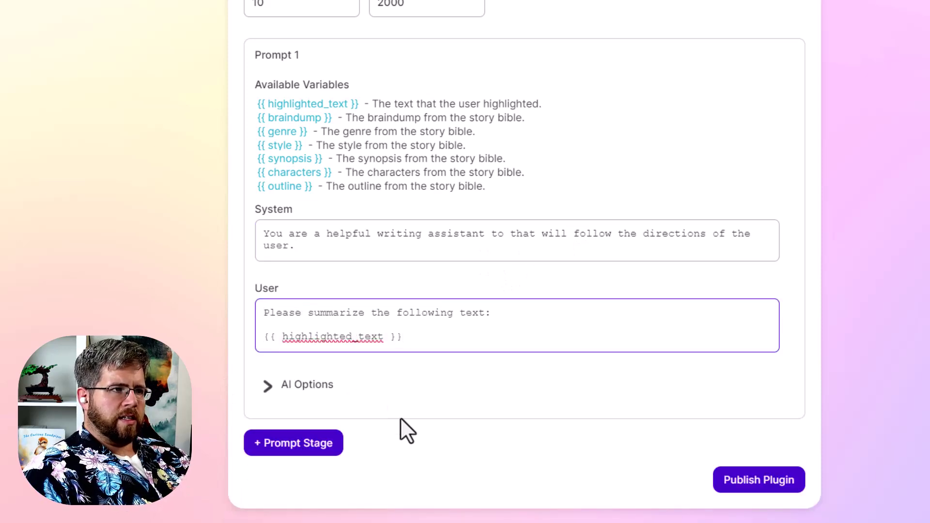
# Expand Prompt 1's AI Options and switch the engine to gpt-4-0314.
pyautogui.click(266, 387)
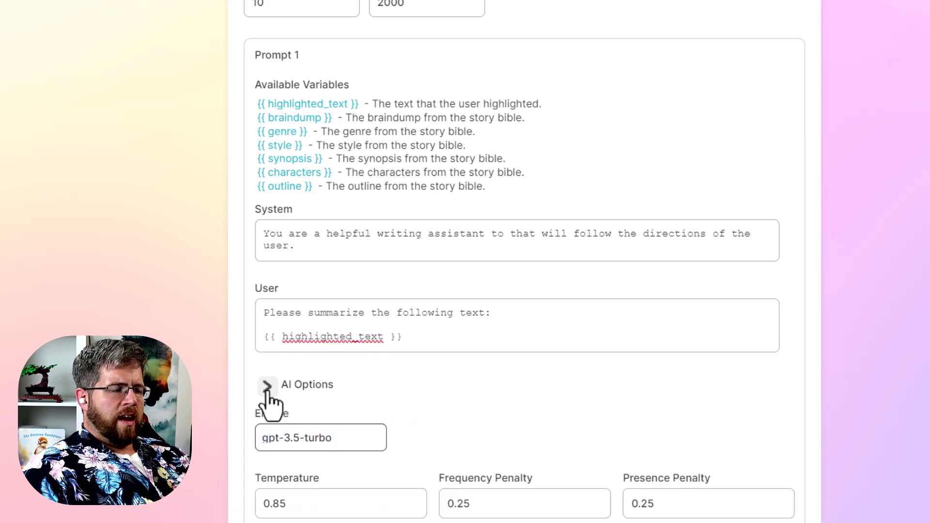
pyautogui.scroll(-4, 385, 450)
pyautogui.scroll(-4, 385, 449)
pyautogui.scroll(4, 364, 442)
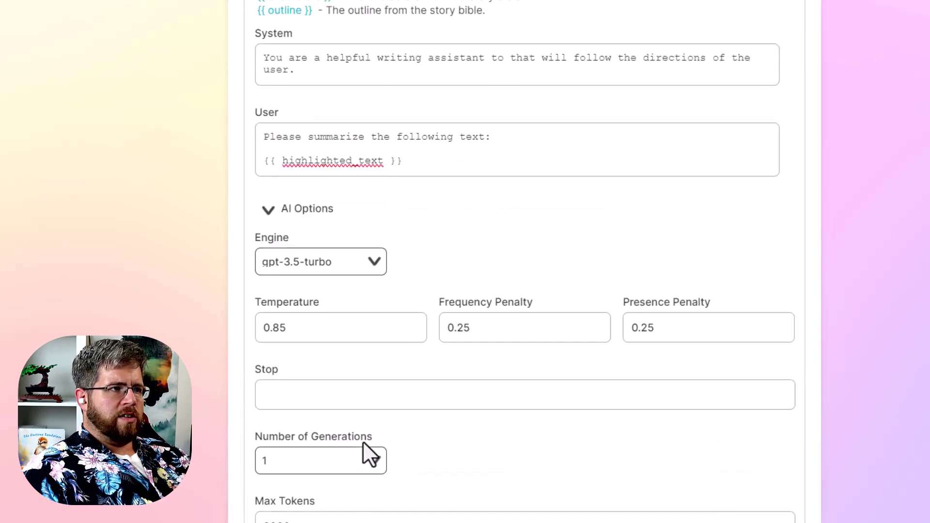
pyautogui.click(368, 265)
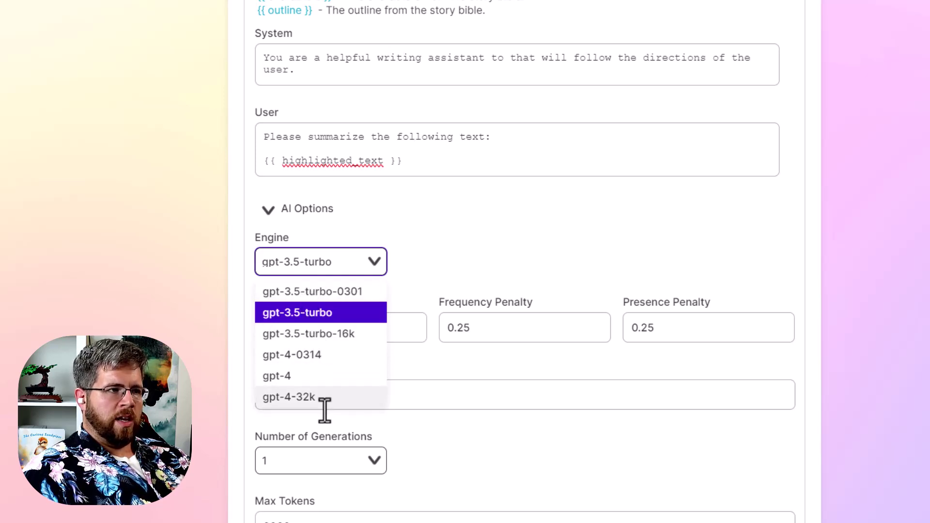
pyautogui.click(307, 373)
pyautogui.click(312, 264)
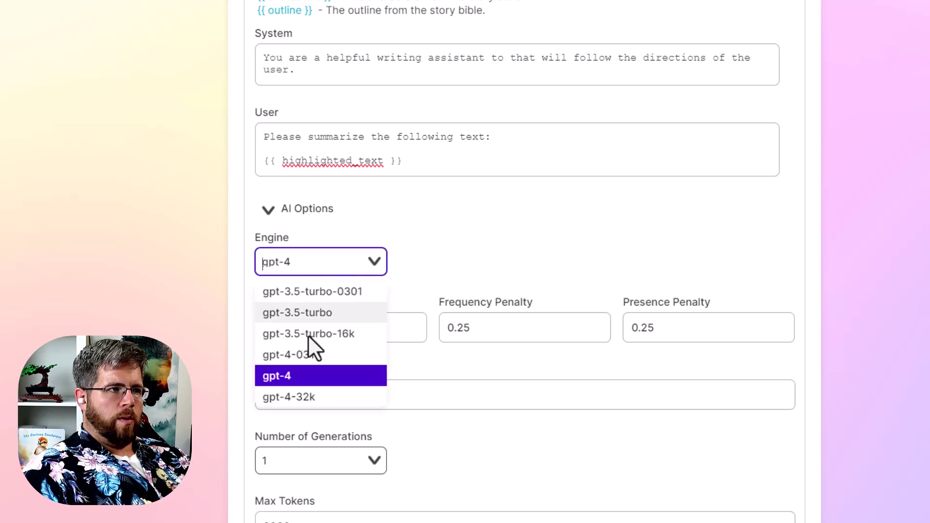
pyautogui.click(313, 359)
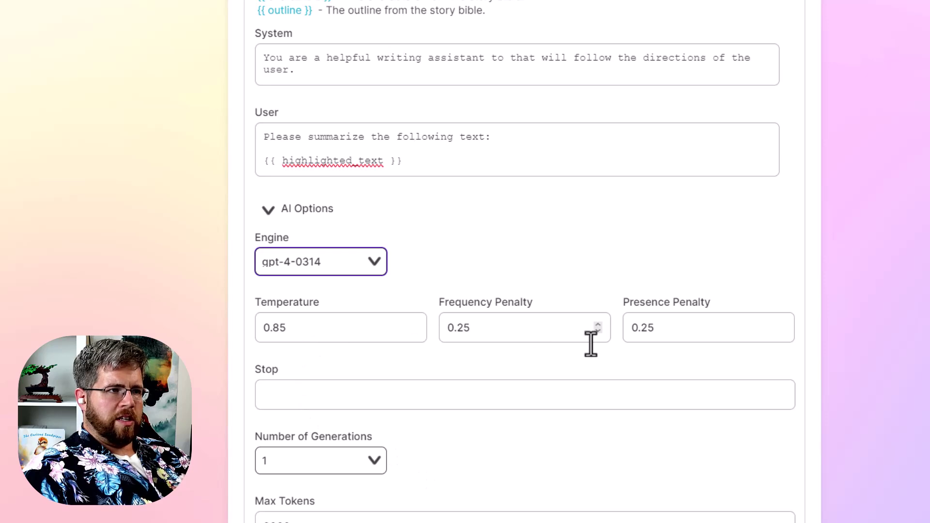
pyautogui.scroll(-5, 393, 494)
pyautogui.scroll(3, 390, 484)
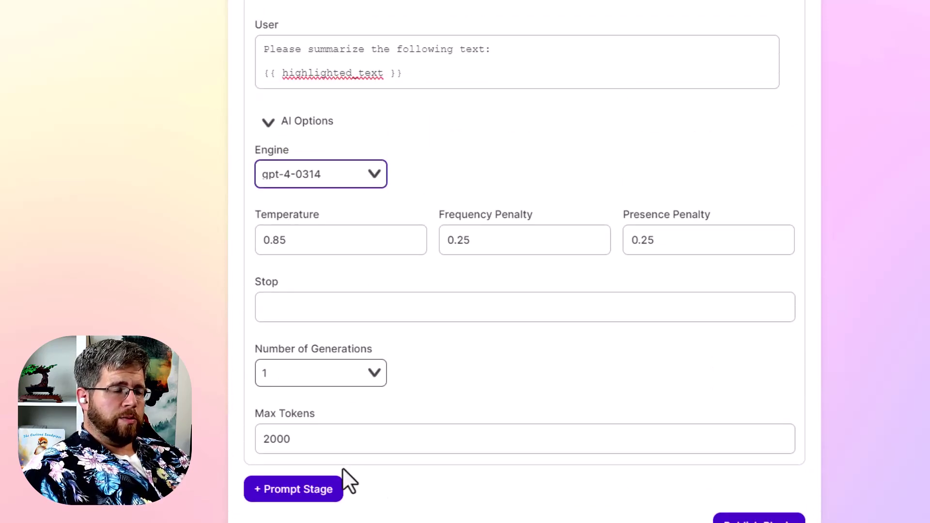
pyautogui.scroll(-3, 310, 504)
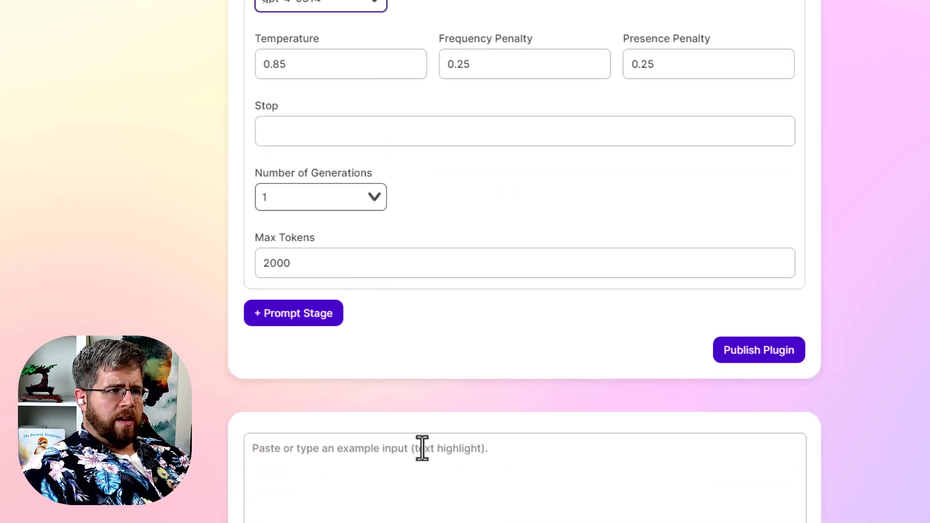
# Add a Prompt 2 stage to the plugin.
pyautogui.click(293, 320)
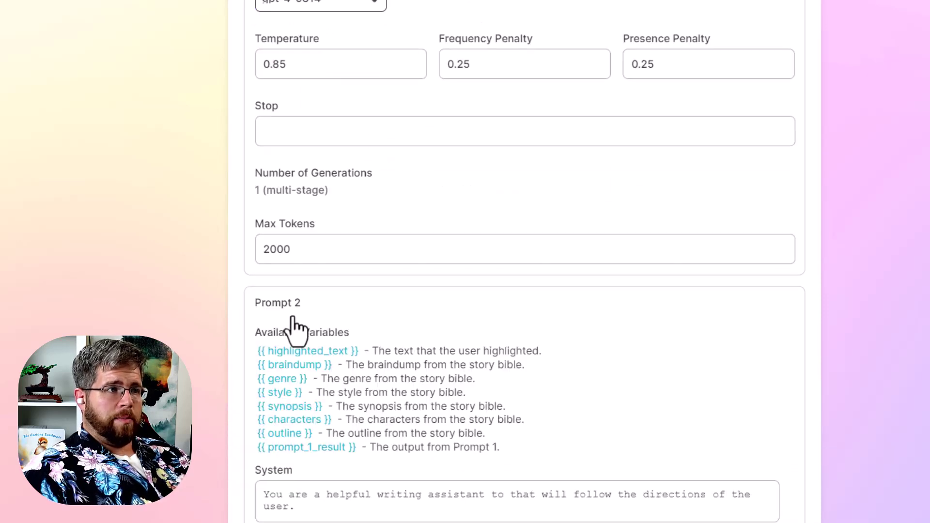
pyautogui.scroll(2, 374, 411)
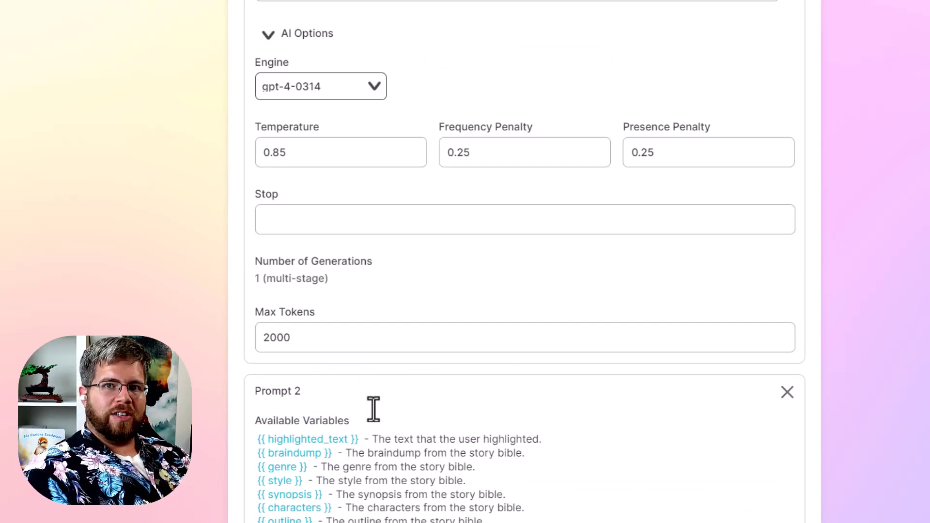
pyautogui.scroll(-6, 373, 409)
pyautogui.scroll(2, 375, 410)
# Replace Prompt 2's last line with 'Give me some ideas of what should happen next.'.
pyautogui.click(426, 435)
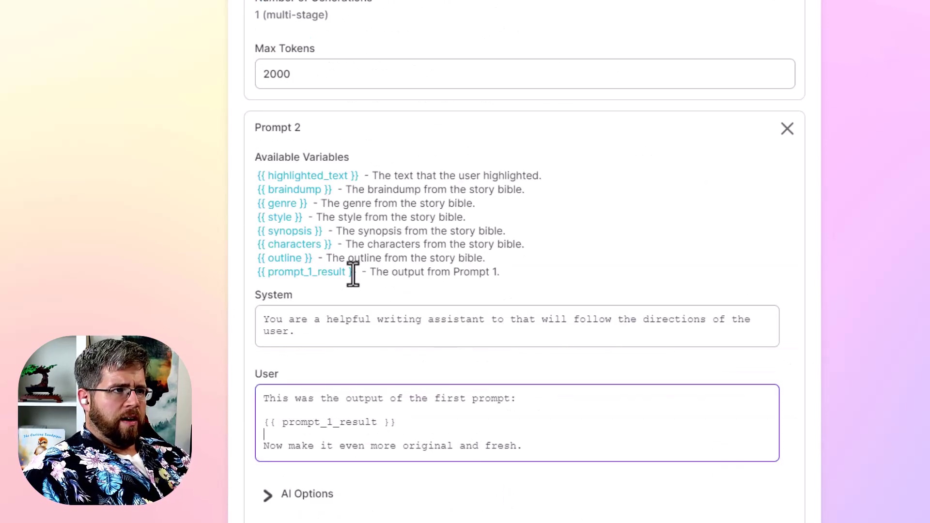
pyautogui.moveTo(356, 272); pyautogui.dragTo(336, 274)
pyautogui.click(290, 398)
pyautogui.moveTo(276, 398); pyautogui.dragTo(440, 421)
pyautogui.click(378, 400)
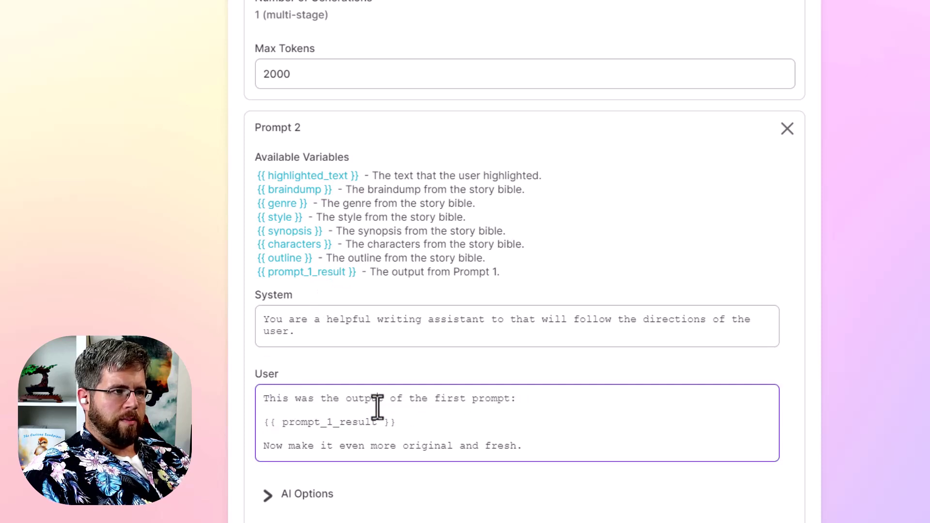
pyautogui.click(440, 425)
pyautogui.keyDown('shift'); pyautogui.click(256, 426); pyautogui.keyUp('shift')
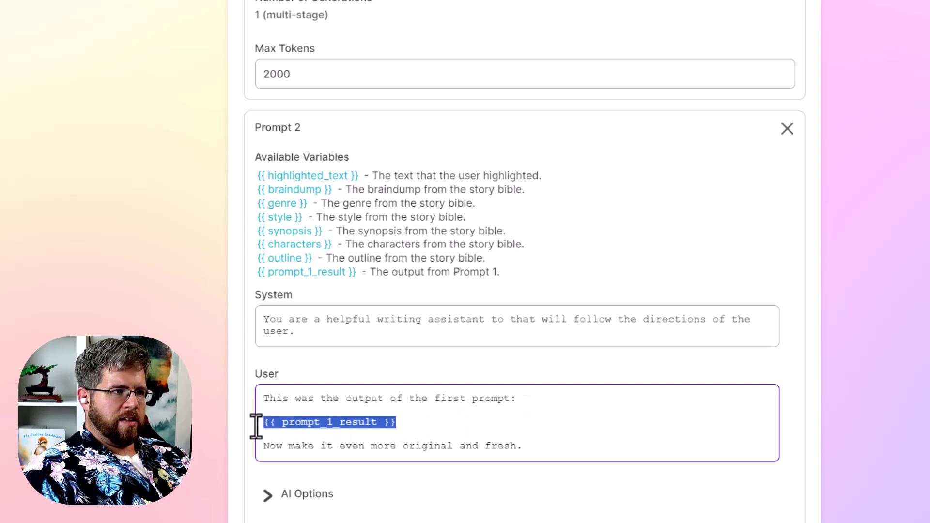
pyautogui.click(622, 433)
pyautogui.moveTo(583, 443); pyautogui.dragTo(264, 448)
pyautogui.write('Giv')
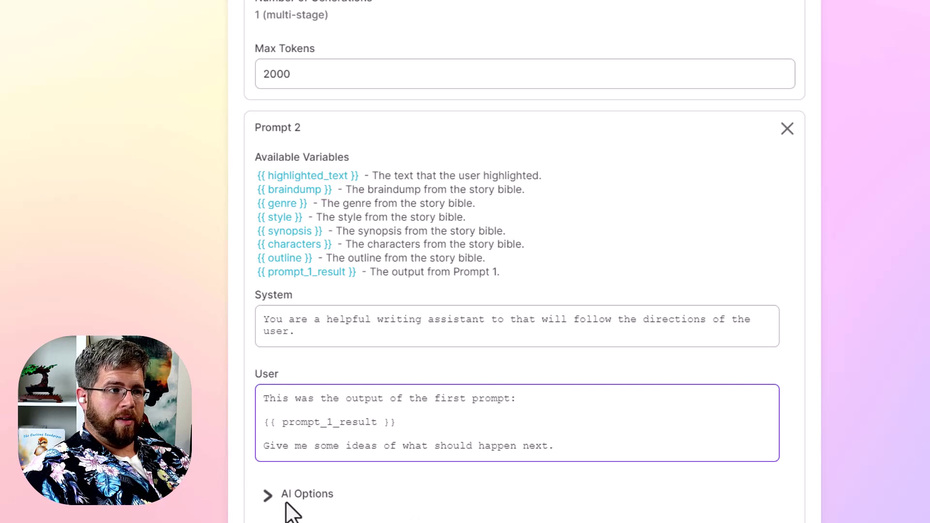
# Expand Prompt 2's AI Options and change its engine from gpt-4 to gpt-4-0314.
pyautogui.click(268, 495)
pyautogui.scroll(-6, 401, 456)
pyautogui.scroll(-1, 401, 457)
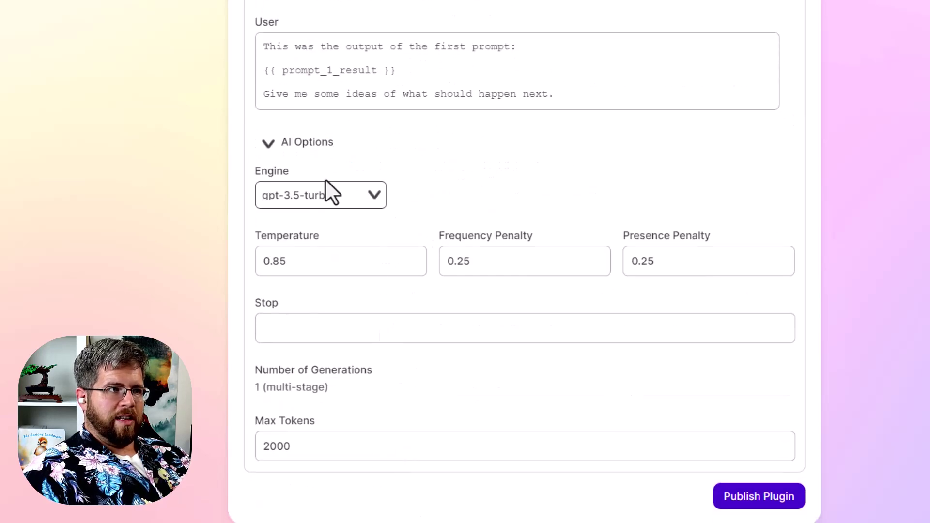
pyautogui.click(334, 195)
pyautogui.click(311, 316)
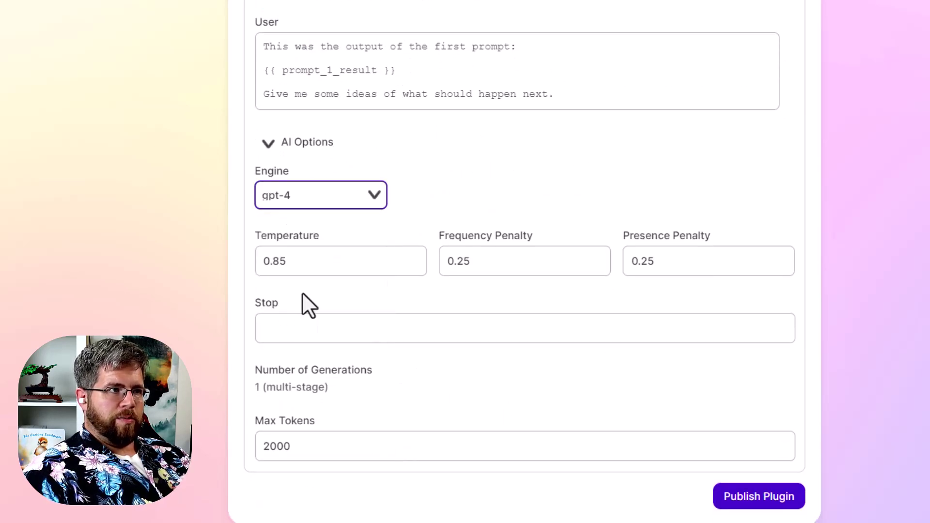
pyautogui.click(290, 202)
pyautogui.click(344, 289)
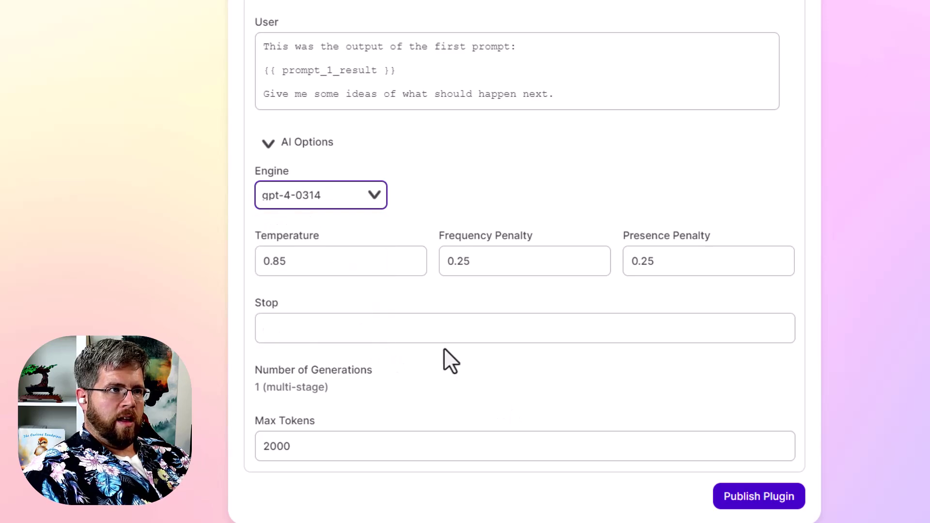
pyautogui.scroll(-4, 359, 394)
pyautogui.scroll(4, 358, 394)
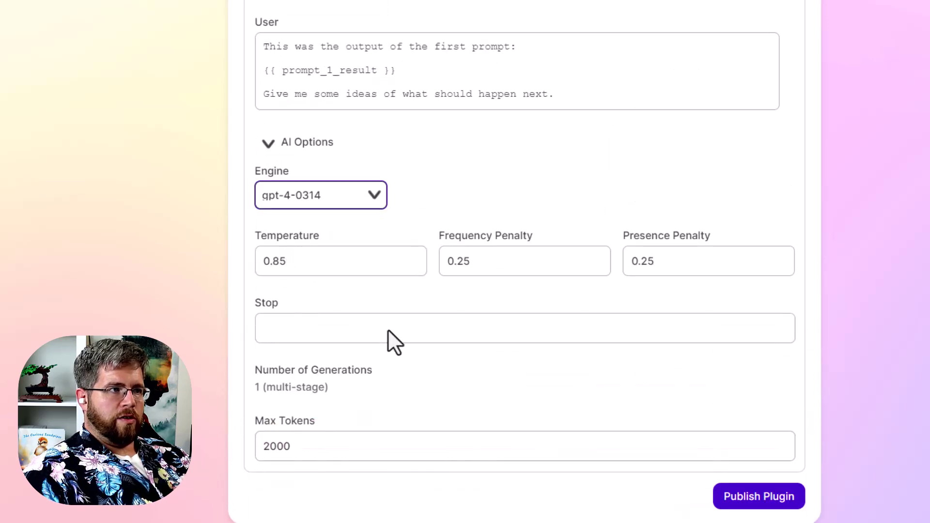
pyautogui.scroll(-8, 376, 394)
pyautogui.scroll(3, 369, 335)
pyautogui.scroll(-12, 473, 278)
pyautogui.scroll(10, 469, 271)
pyautogui.scroll(15, 468, 267)
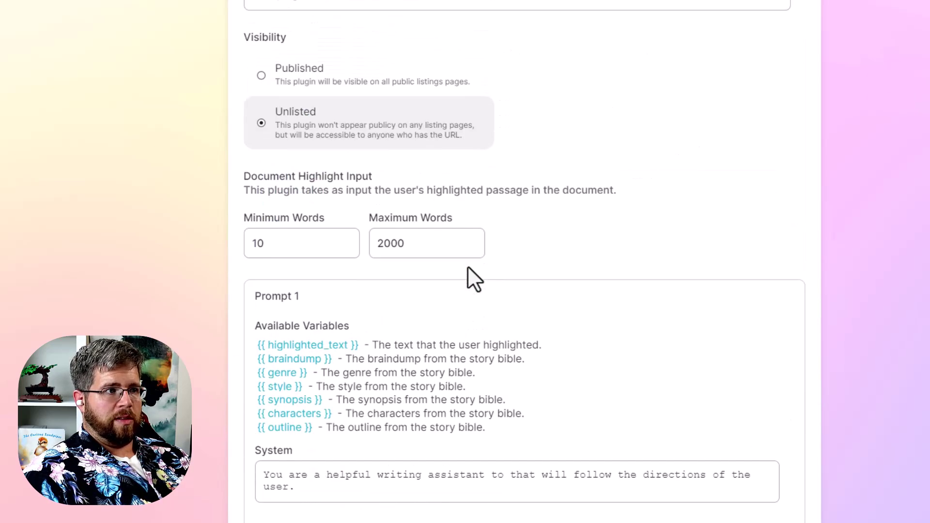
pyautogui.scroll(-9, 467, 265)
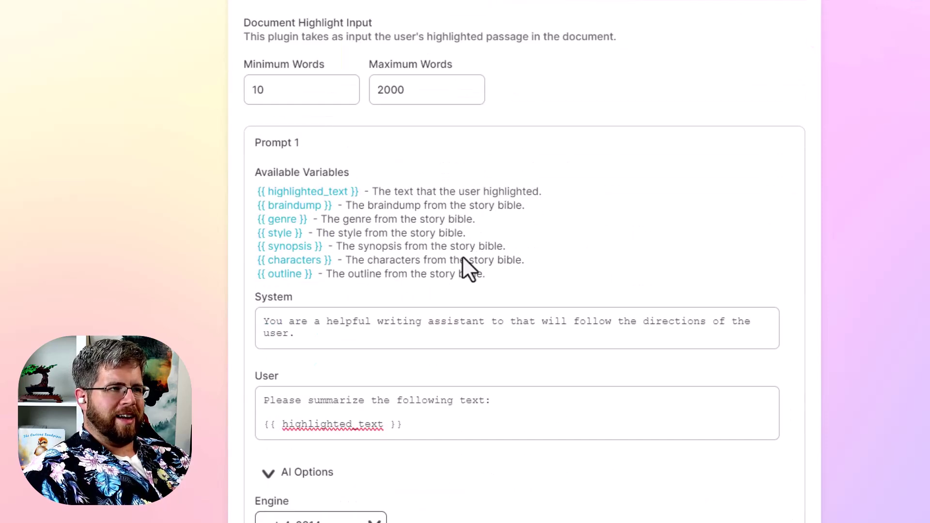
pyautogui.scroll(-7, 462, 257)
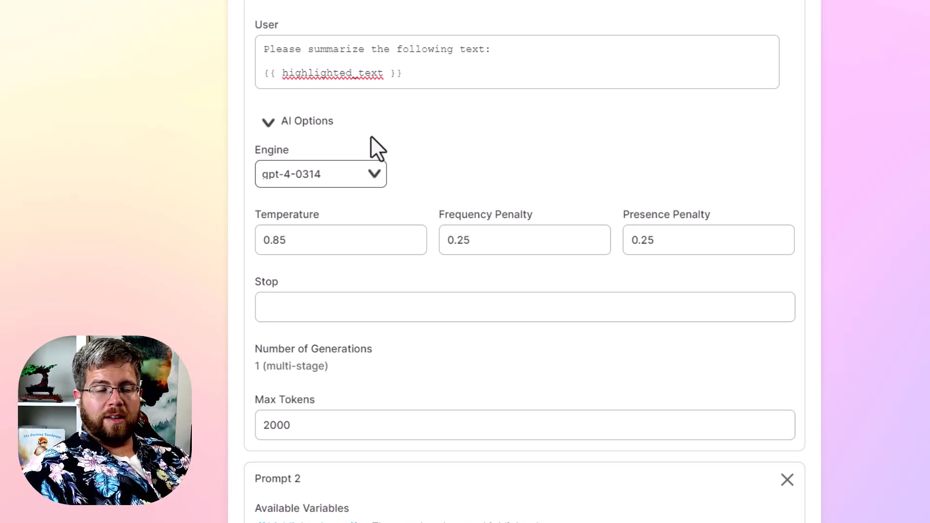
pyautogui.scroll(-7, 405, 333)
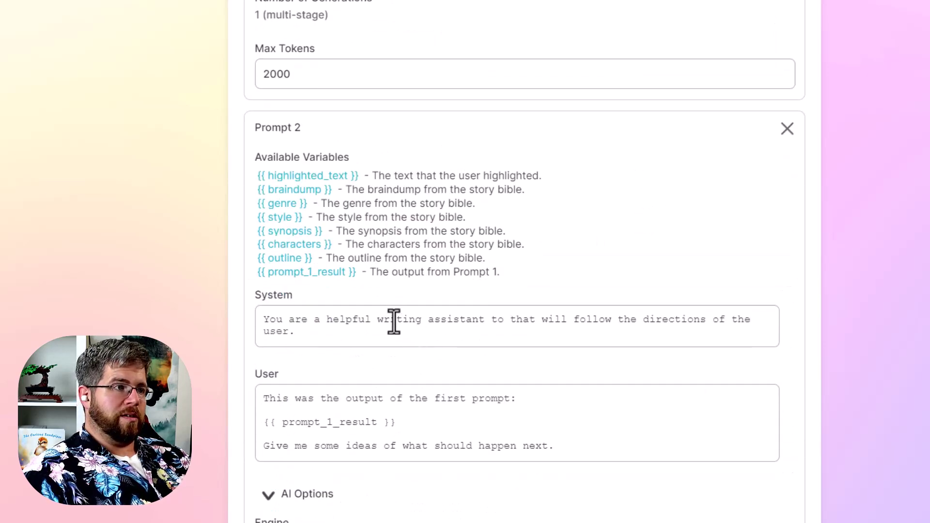
pyautogui.scroll(2, 297, 320)
pyautogui.scroll(-7, 297, 317)
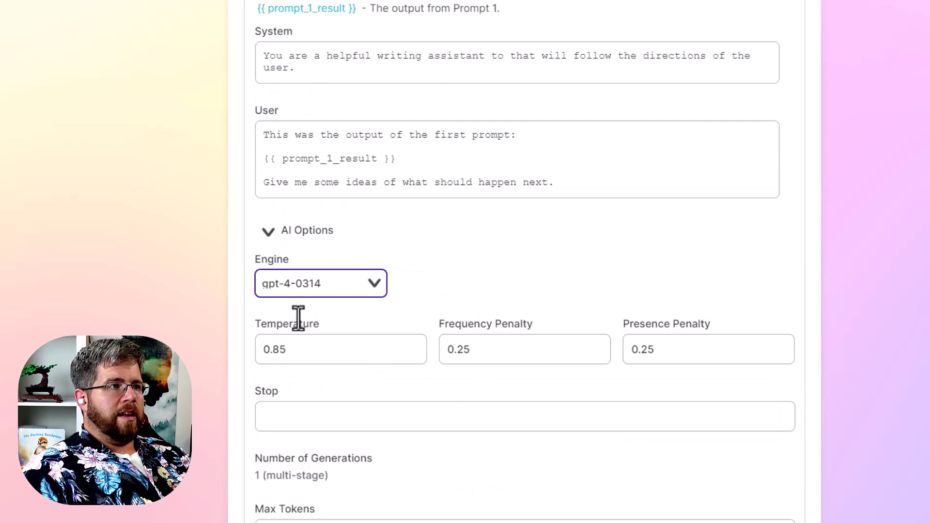
pyautogui.click(316, 283)
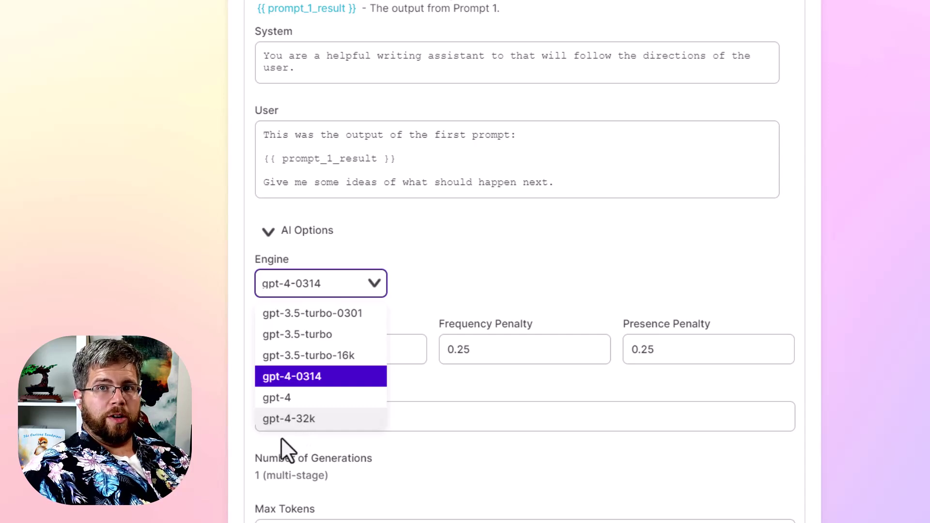
pyautogui.click(241, 385)
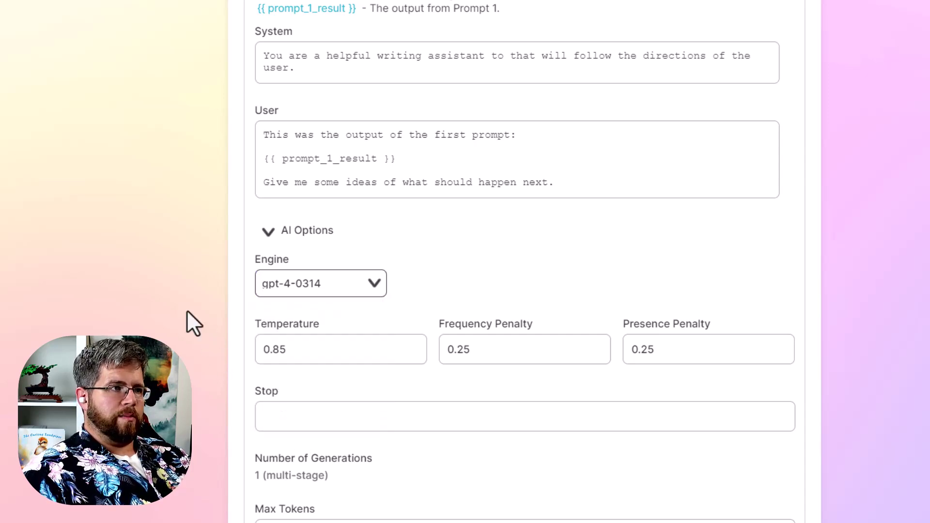
pyautogui.scroll(-5, 201, 436)
pyautogui.scroll(12, 387, 441)
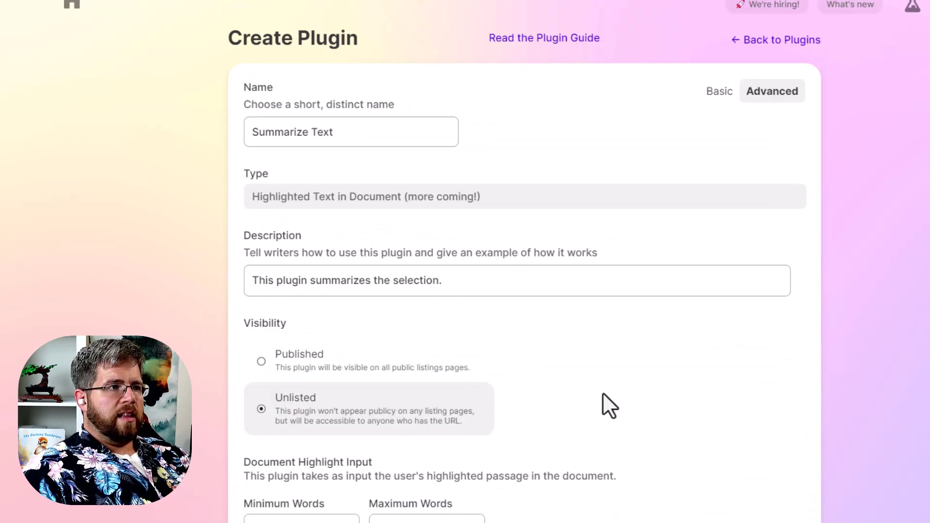
pyautogui.scroll(-9, 602, 392)
pyautogui.scroll(-5, 589, 388)
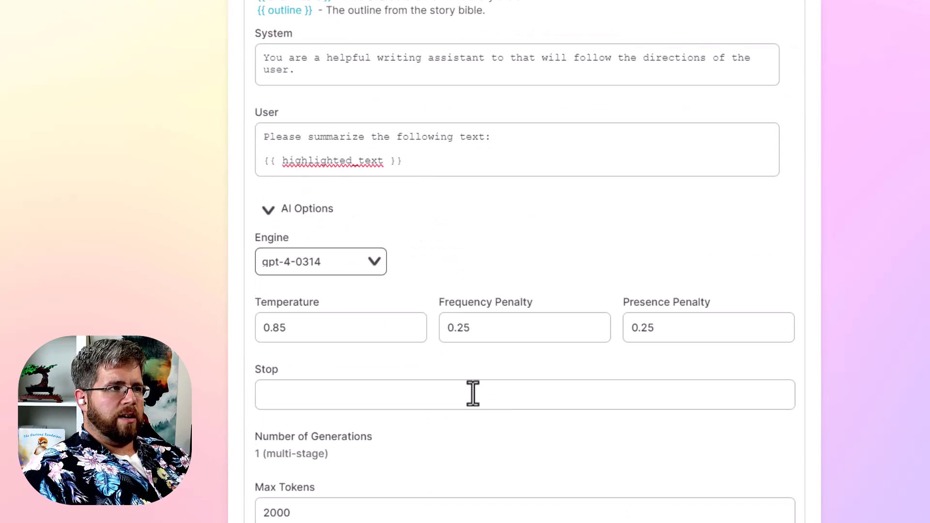
pyautogui.scroll(-15, 473, 393)
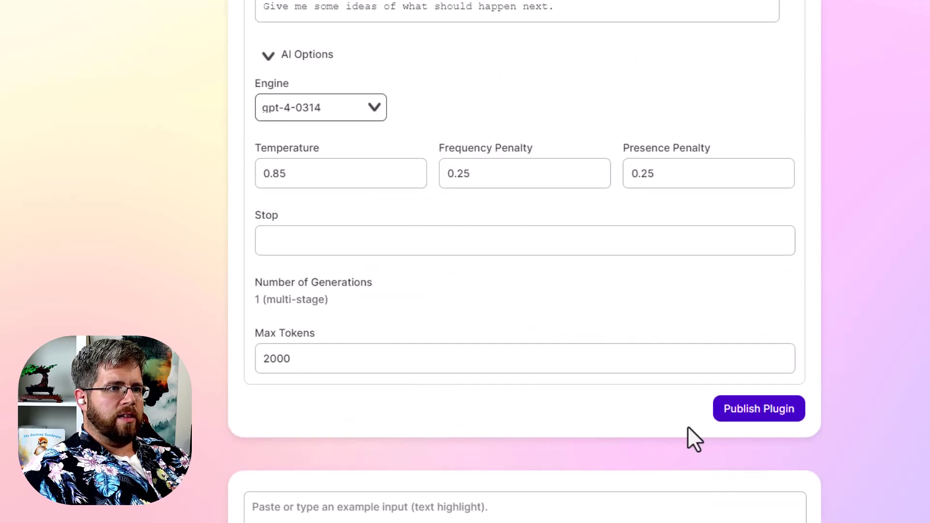
# Rename the plugin to 'Summarize & Get Suggestions'.
pyautogui.scroll(20, 678, 407)
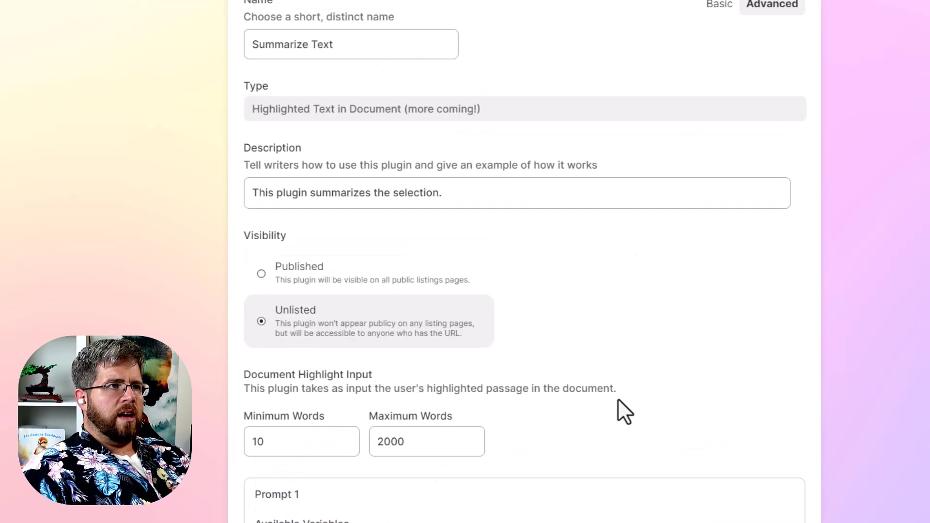
pyautogui.click(386, 139)
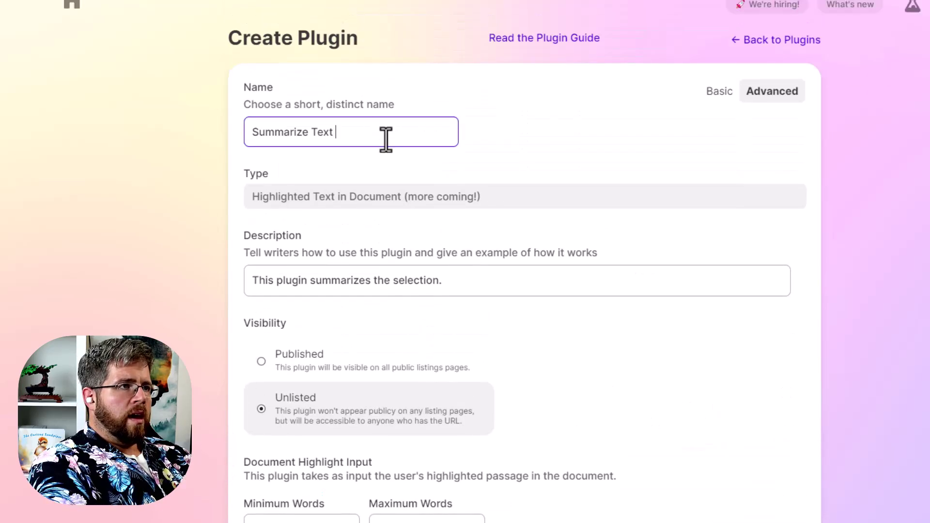
pyautogui.press('BackSpace')
pyautogui.press('BackSpace')
pyautogui.press('BackSpace')
pyautogui.press('BackSpace')
pyautogui.press('BackSpace')
pyautogui.write('and')
pyautogui.press('BackSpace')
pyautogui.press('BackSpace')
pyautogui.press('BackSpace')
pyautogui.write('& G')
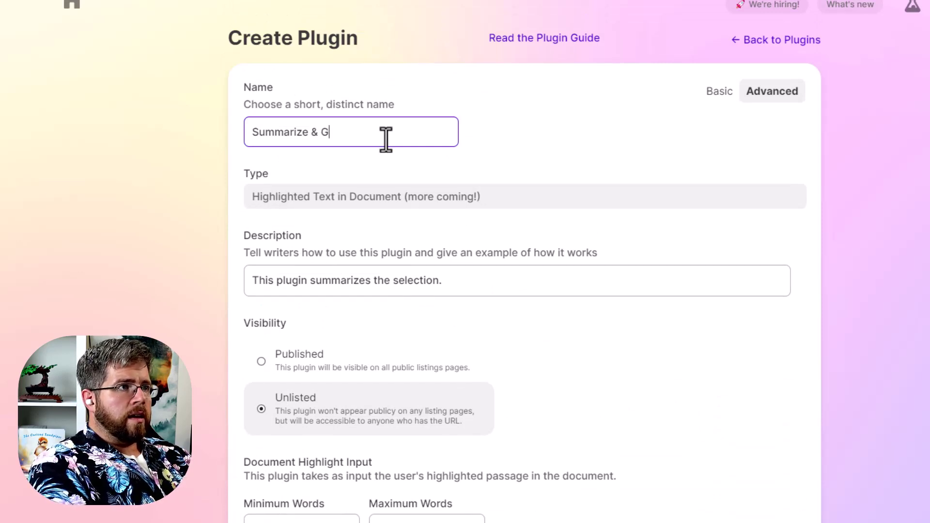
pyautogui.write('et Suggestions')
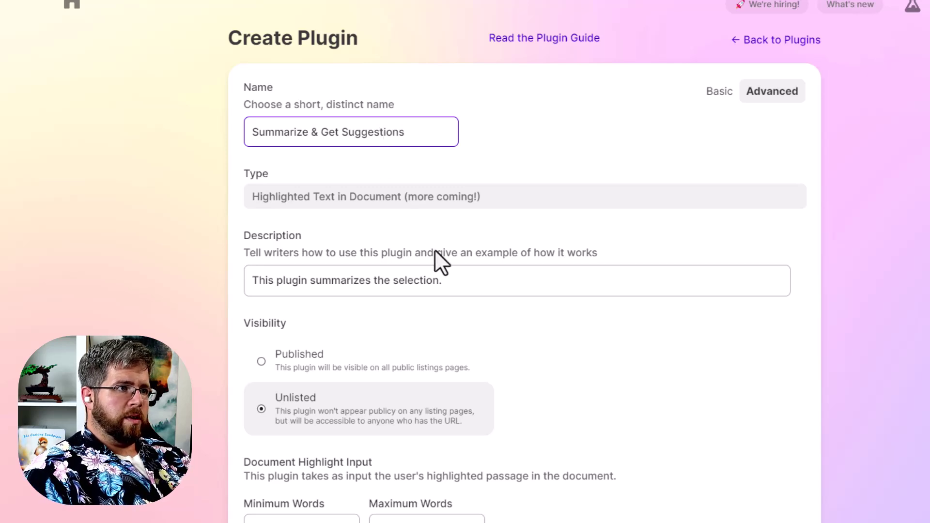
# Extend the description with 'and gives you ideas on where it should go next.'.
pyautogui.click(482, 292)
pyautogui.press('BackSpace')
pyautogui.write('and ')
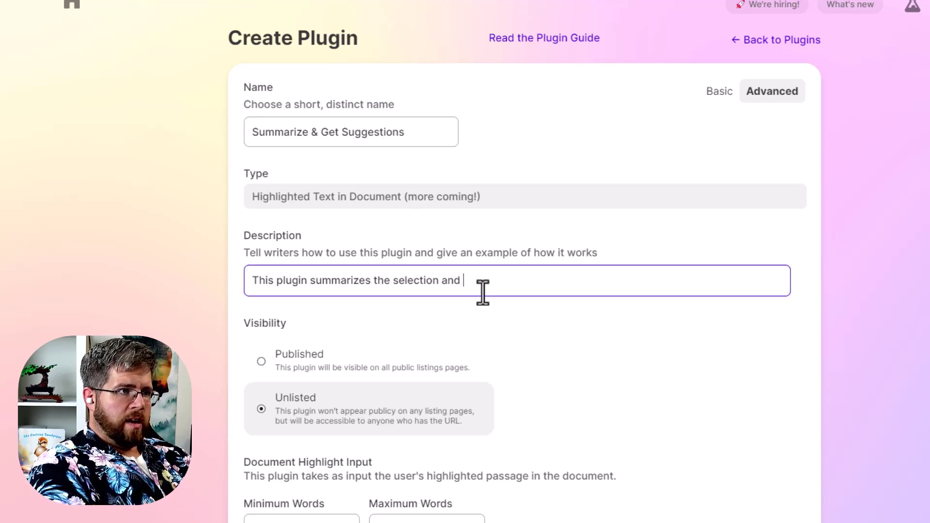
pyautogui.write('gives you ideas on ')
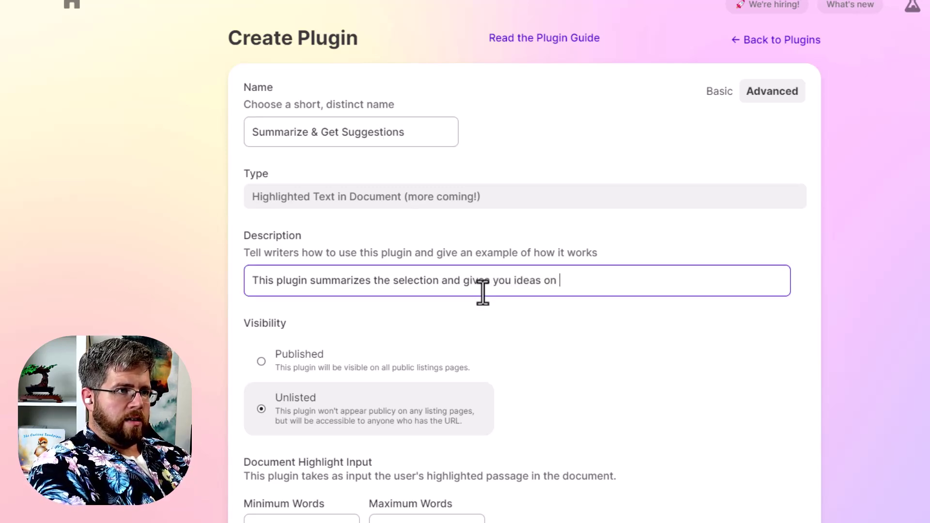
pyautogui.write('where it should go next.')
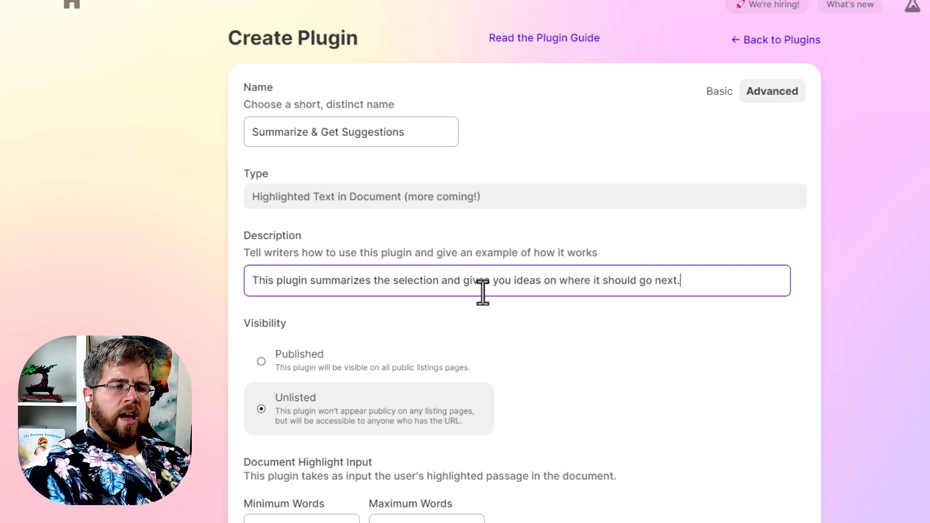
# Reword Prompt 2's User text to ask for 5 ideas in a bulleted list, removing 'some'.
pyautogui.scroll(-20, 670, 342)
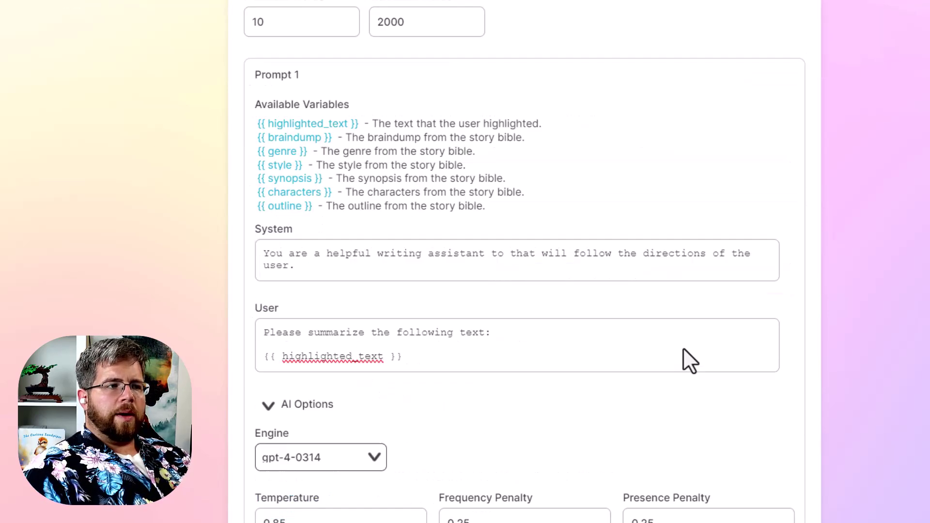
pyautogui.scroll(-4, 514, 380)
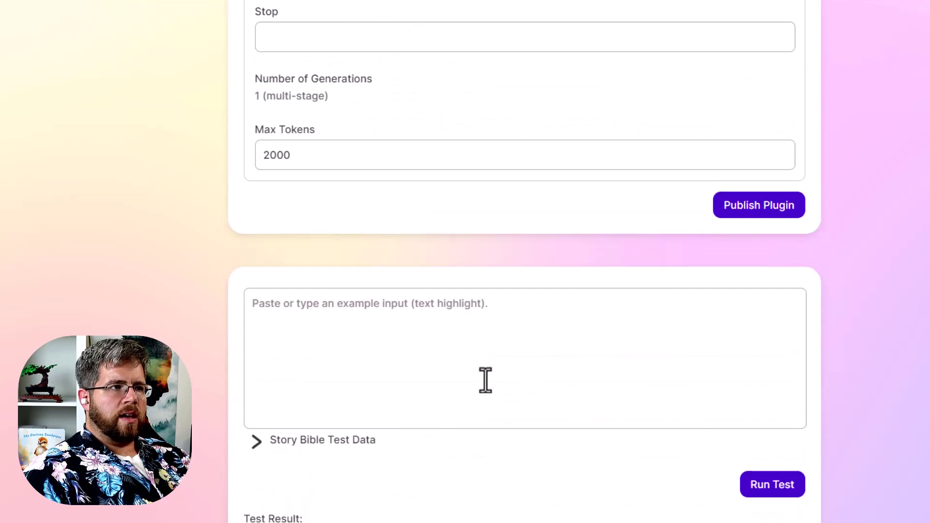
pyautogui.scroll(10, 479, 379)
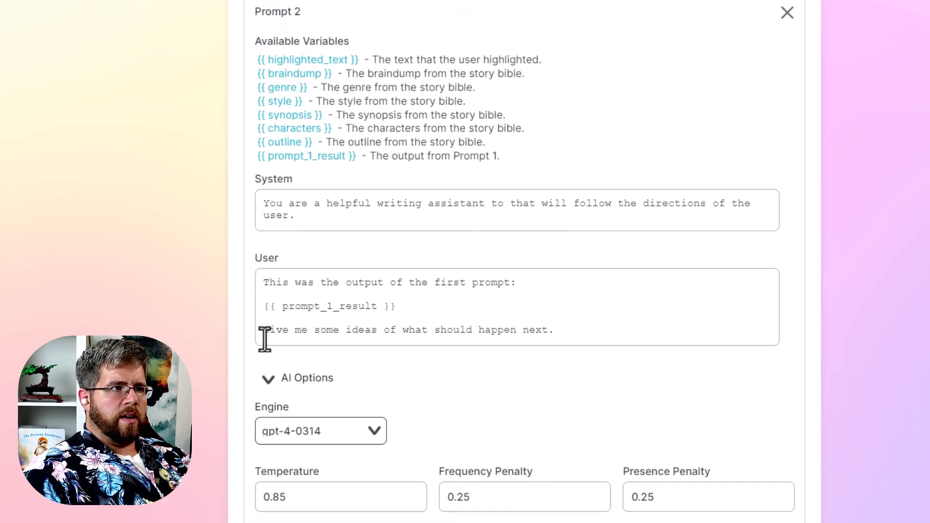
pyautogui.click(313, 331)
pyautogui.write('5')
pyautogui.doubleClick(330, 342)
pyautogui.press('BackSpace')
pyautogui.scroll(-3, 469, 409)
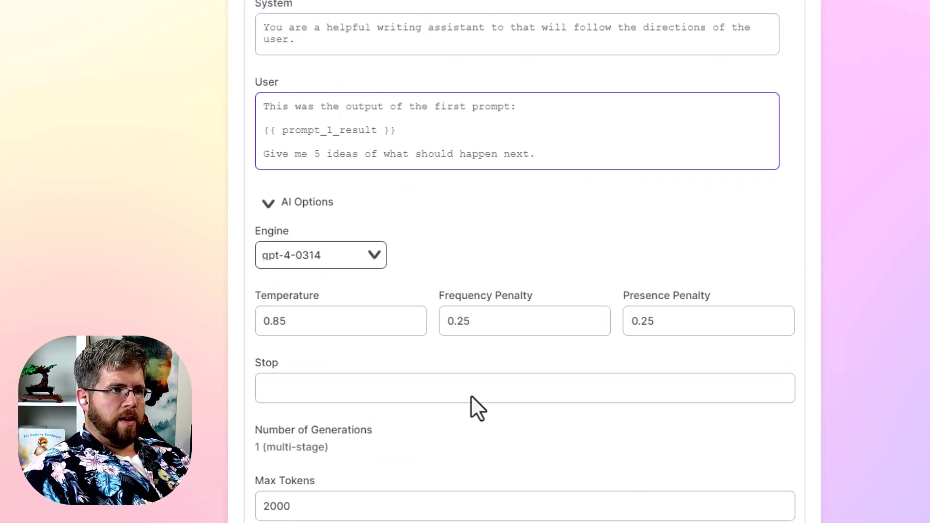
pyautogui.press('End')
pyautogui.press('Left')
pyautogui.write('in a bulleted list')
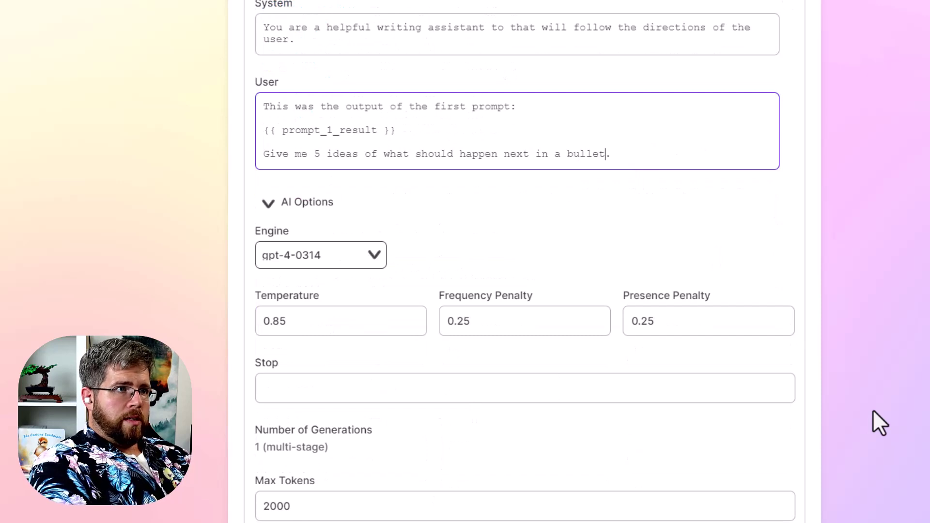
# Publish the edited plugin.
pyautogui.scroll(-5, 824, 382)
pyautogui.scroll(2, 741, 344)
pyautogui.click(755, 385)
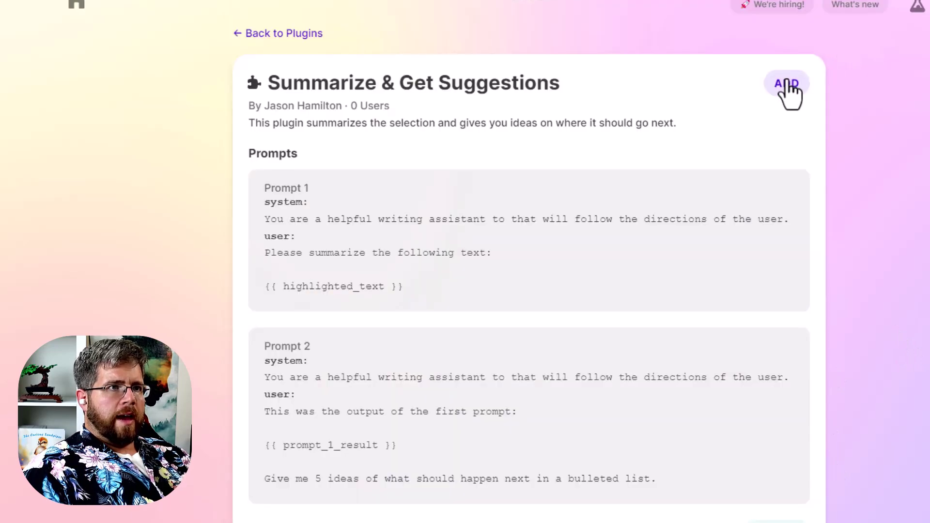
# Add the plugin to your plugins, then open Time's Tether and highlight its two opening paragraphs.
pyautogui.click(784, 83)
pyautogui.click(275, 35)
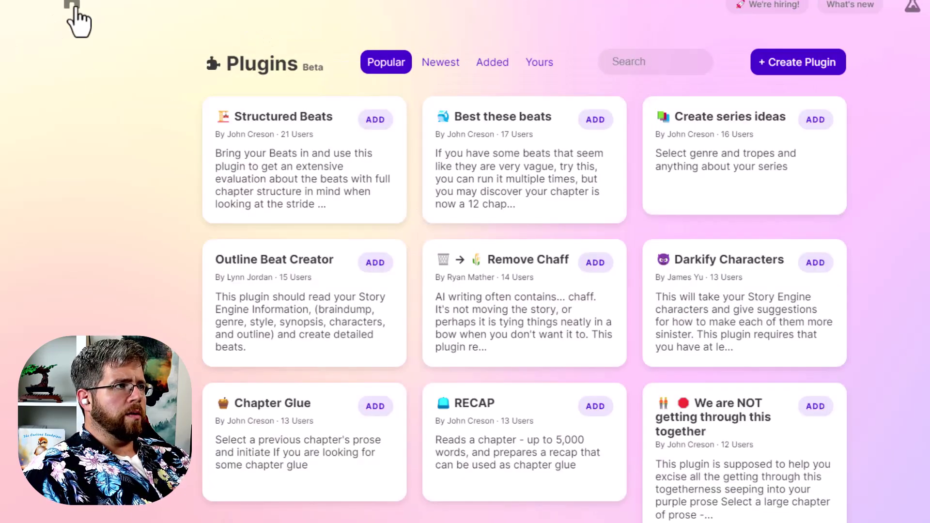
pyautogui.click(75, 6)
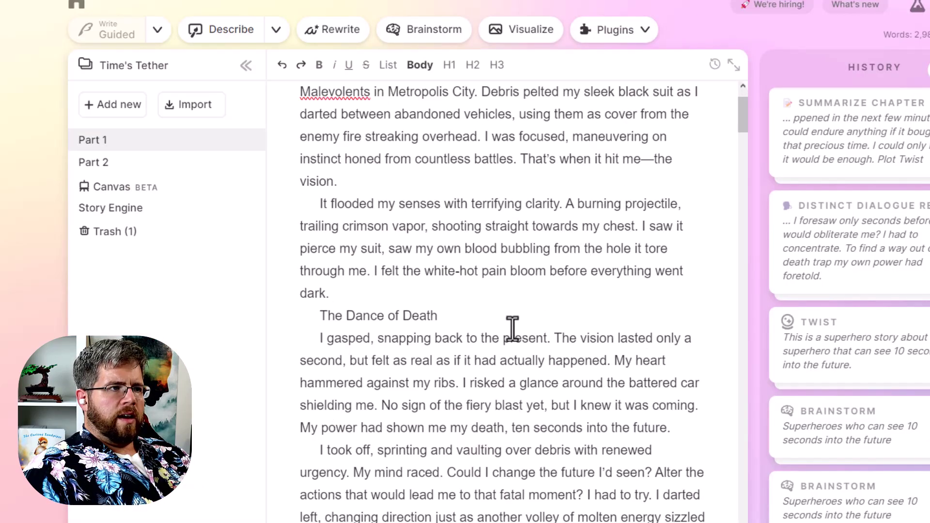
pyautogui.scroll(2, 485, 330)
pyautogui.moveTo(364, 386); pyautogui.dragTo(318, 100)
# Run Summarize & Get Suggestions from the Plugins dropdown on the highlighted paragraphs.
pyautogui.click(647, 33)
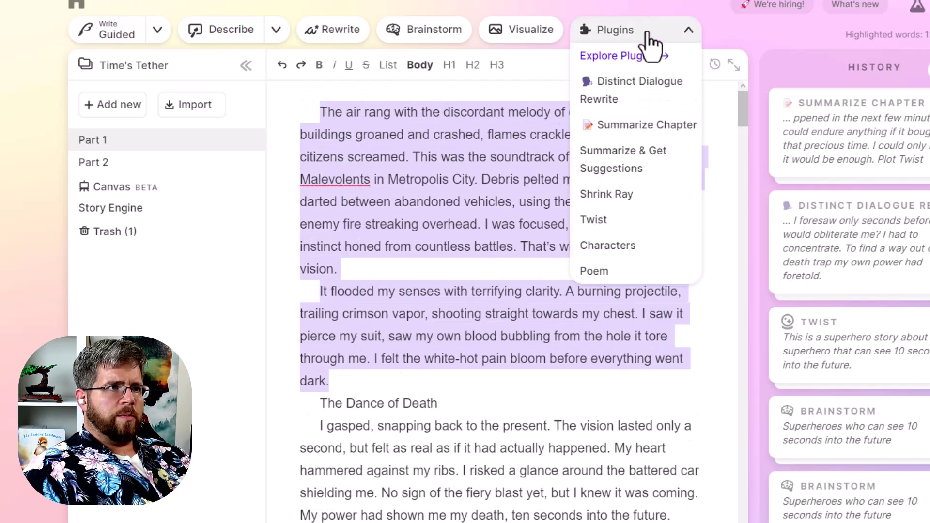
pyautogui.click(612, 169)
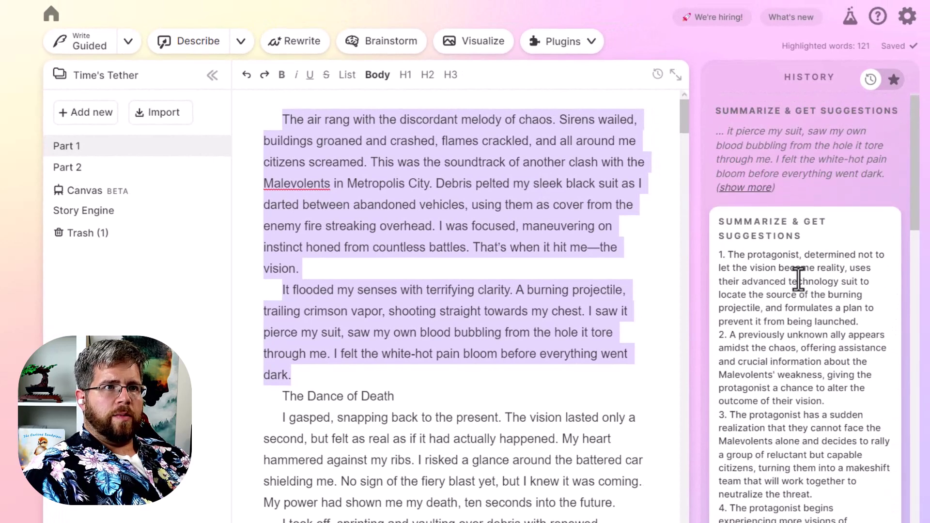
# Scroll through the generated suggestions card in the History panel to read the numbered ideas.
pyautogui.scroll(-2, 797, 281)
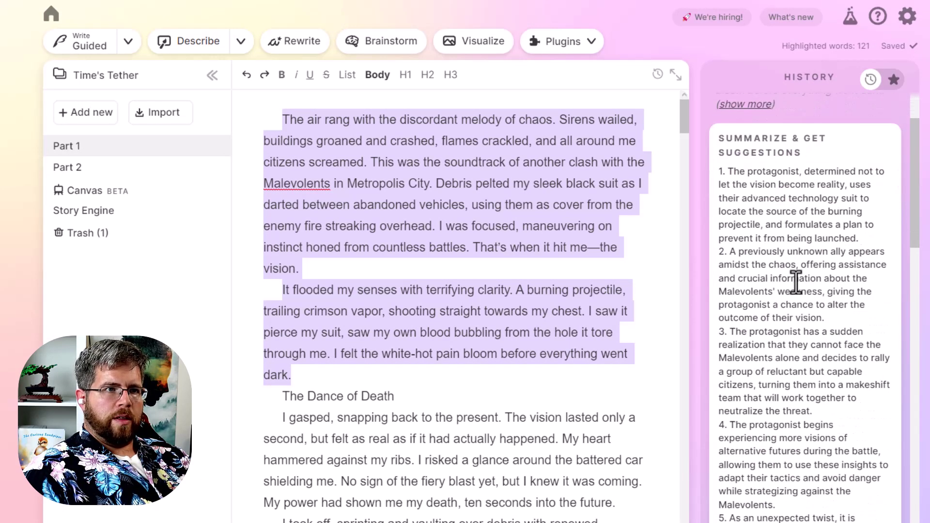
pyautogui.scroll(-4, 796, 282)
pyautogui.scroll(6, 785, 410)
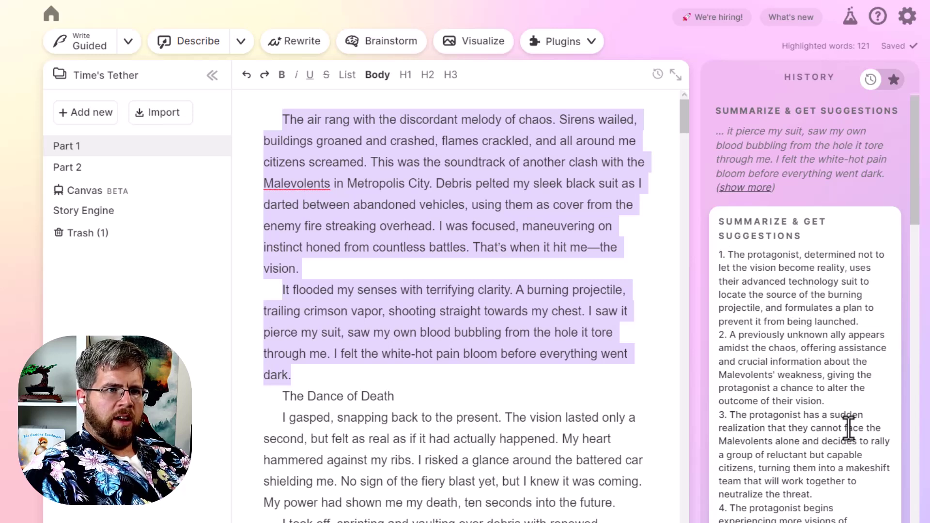
pyautogui.scroll(-3, 848, 429)
pyautogui.scroll(3, 834, 419)
pyautogui.scroll(-4, 823, 409)
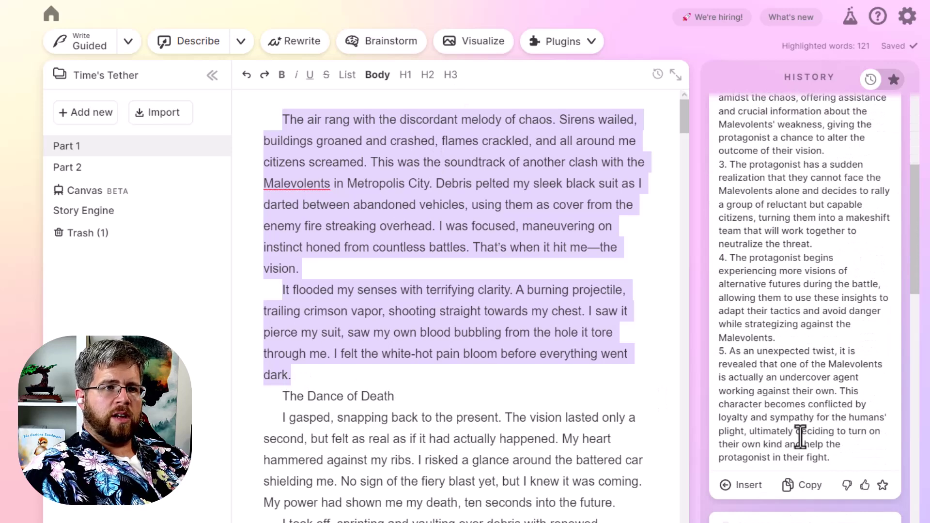
pyautogui.scroll(5, 795, 426)
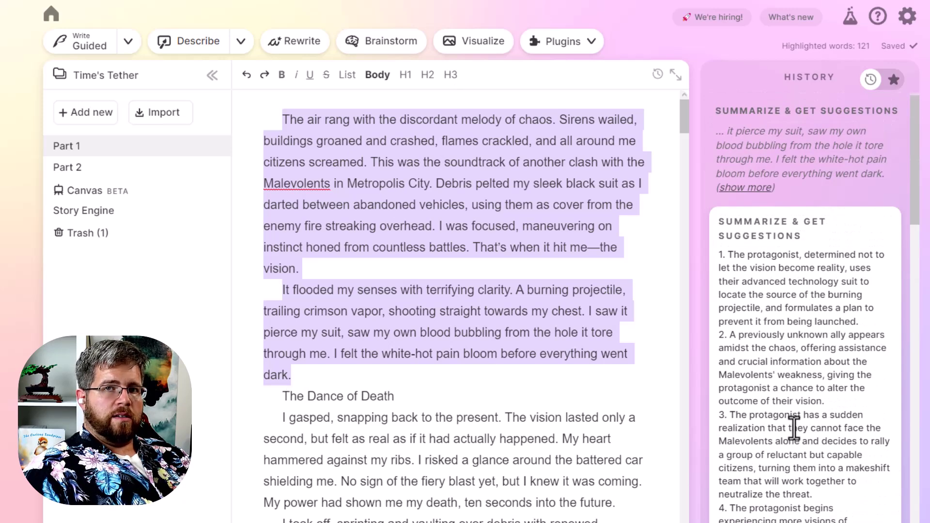
pyautogui.scroll(-5, 793, 426)
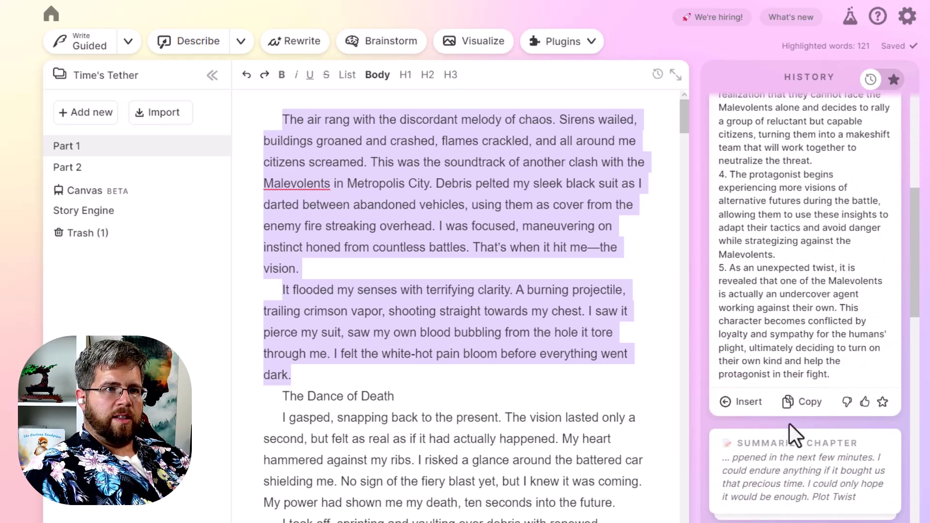
pyautogui.scroll(4, 790, 434)
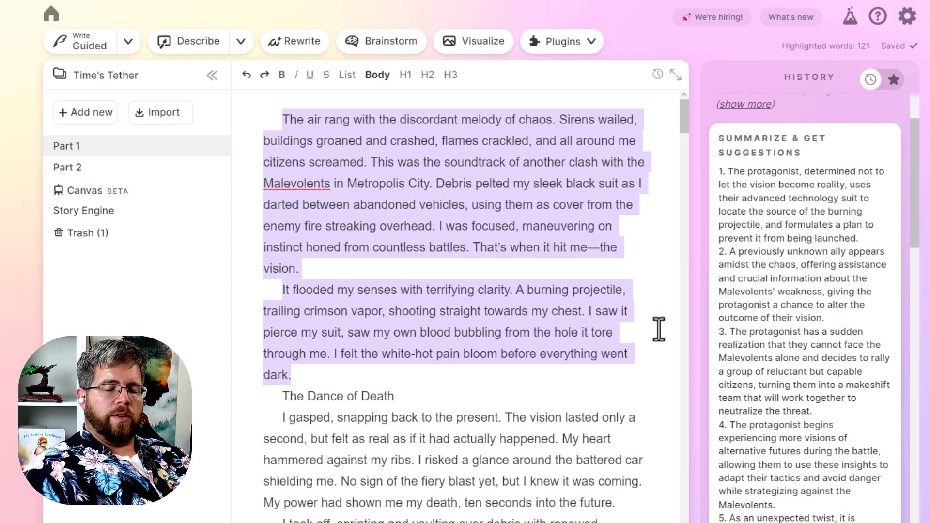
pyautogui.scroll(-5, 659, 331)
pyautogui.scroll(5, 504, 385)
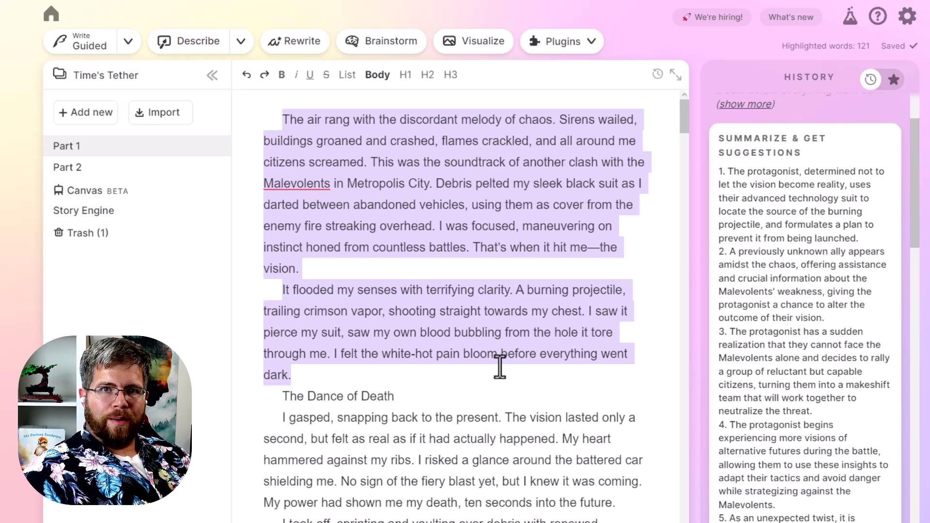
pyautogui.scroll(-5, 777, 474)
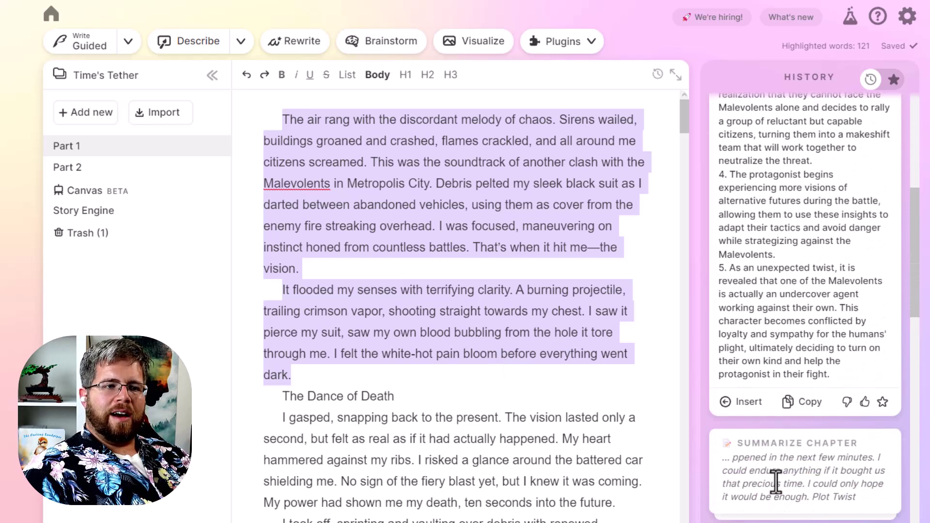
pyautogui.moveTo(845, 473); pyautogui.dragTo(744, 237)
pyautogui.scroll(-5, 737, 432)
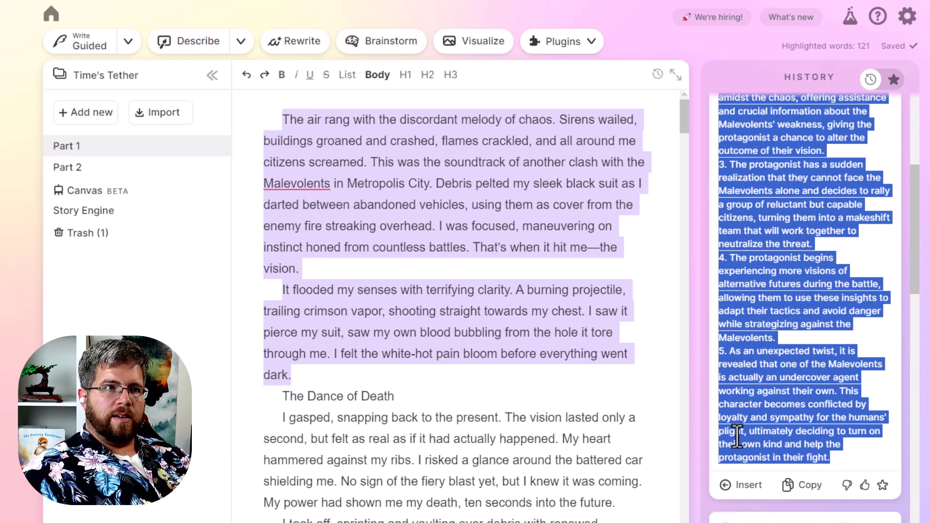
pyautogui.scroll(3, 782, 407)
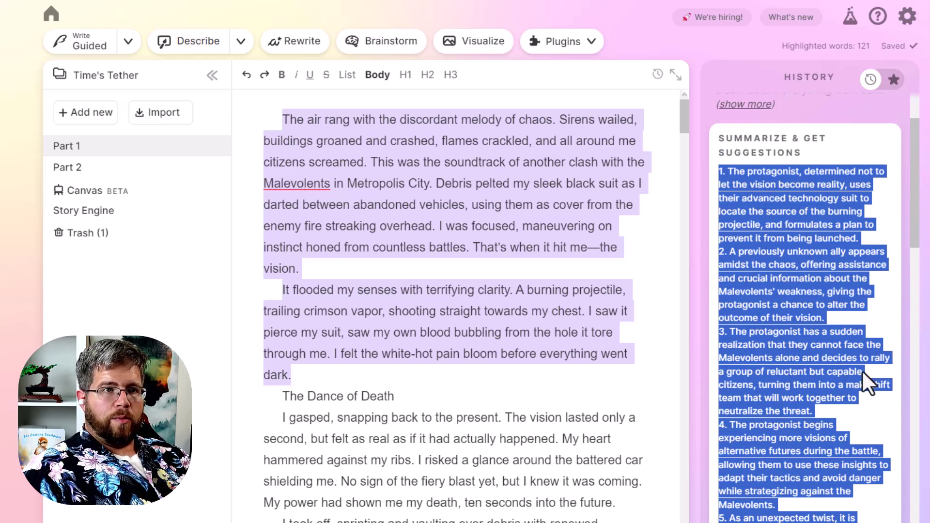
pyautogui.scroll(-7, 862, 380)
pyautogui.scroll(6, 854, 395)
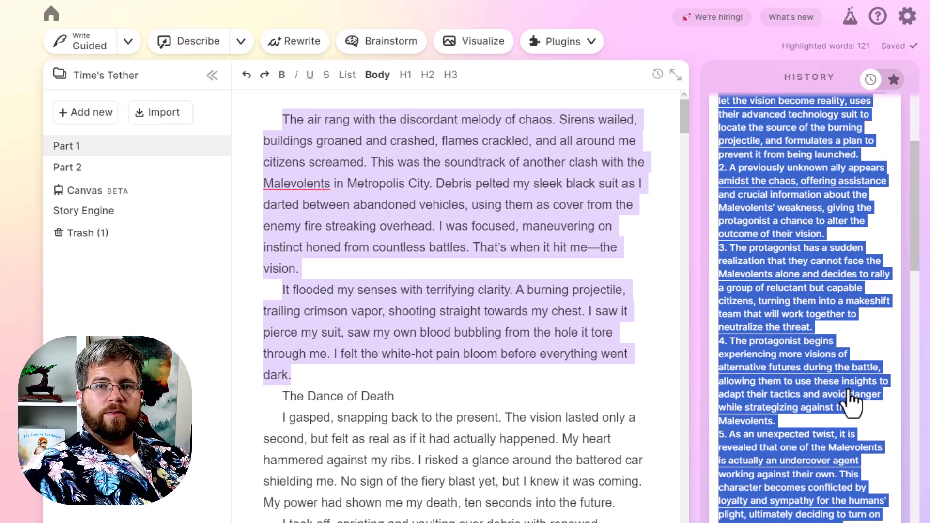
pyautogui.scroll(2, 851, 402)
pyautogui.scroll(-5, 848, 387)
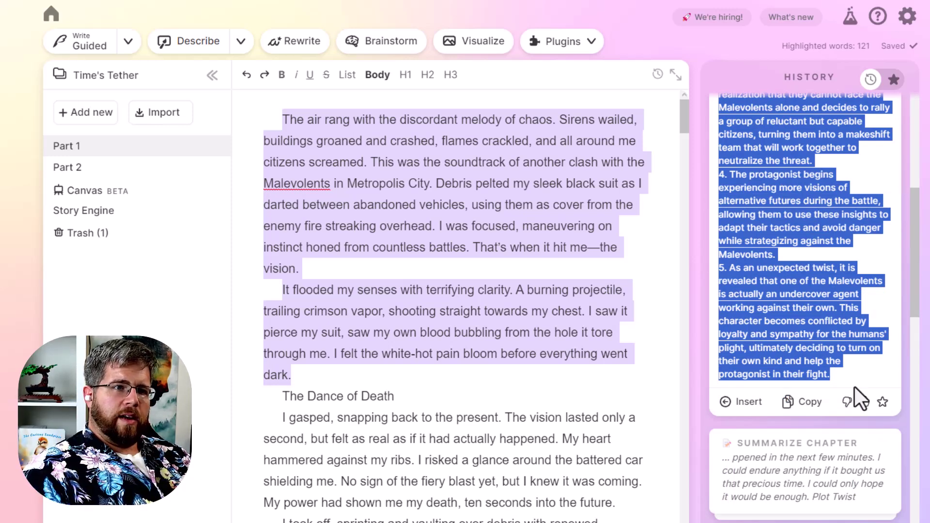
pyautogui.scroll(5, 879, 378)
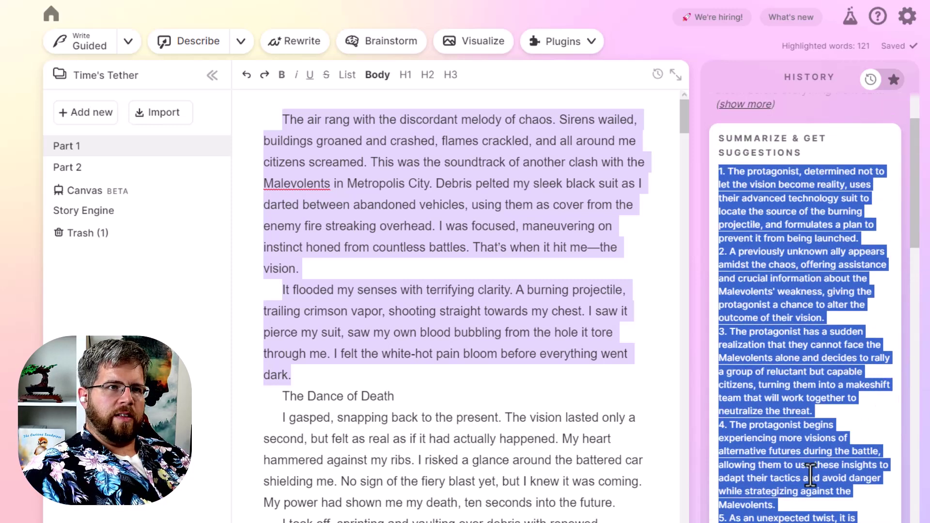
pyautogui.scroll(-3, 804, 477)
pyautogui.scroll(2, 800, 481)
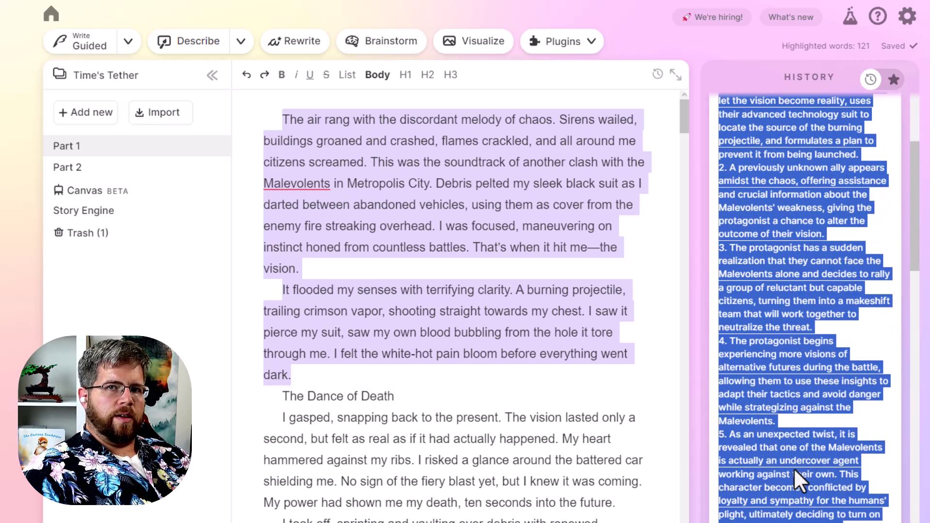
pyautogui.scroll(3, 796, 474)
pyautogui.scroll(-4, 796, 472)
pyautogui.scroll(2, 796, 471)
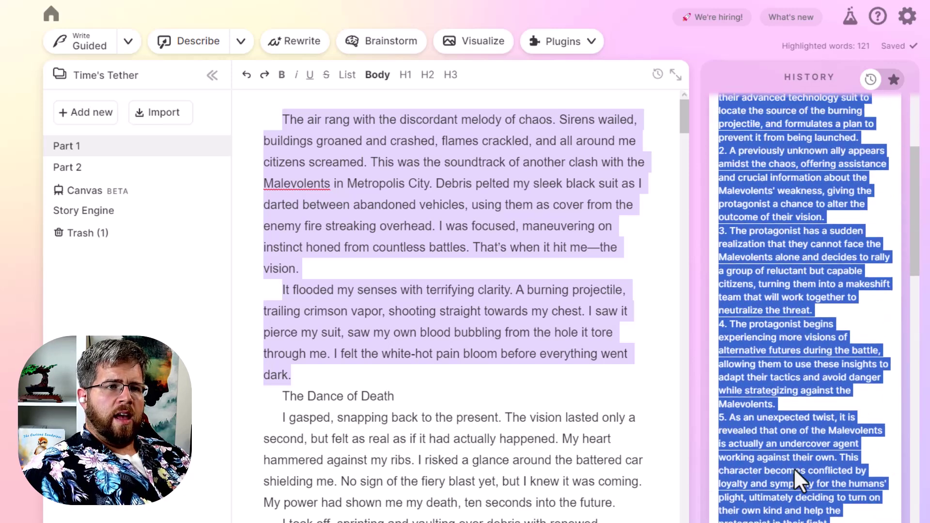
pyautogui.scroll(-2, 828, 498)
# Select and deselect the suggestions text while rereading the numbered ideas.
pyautogui.click(836, 494)
pyautogui.moveTo(836, 465); pyautogui.dragTo(770, 295)
pyautogui.scroll(4, 771, 296)
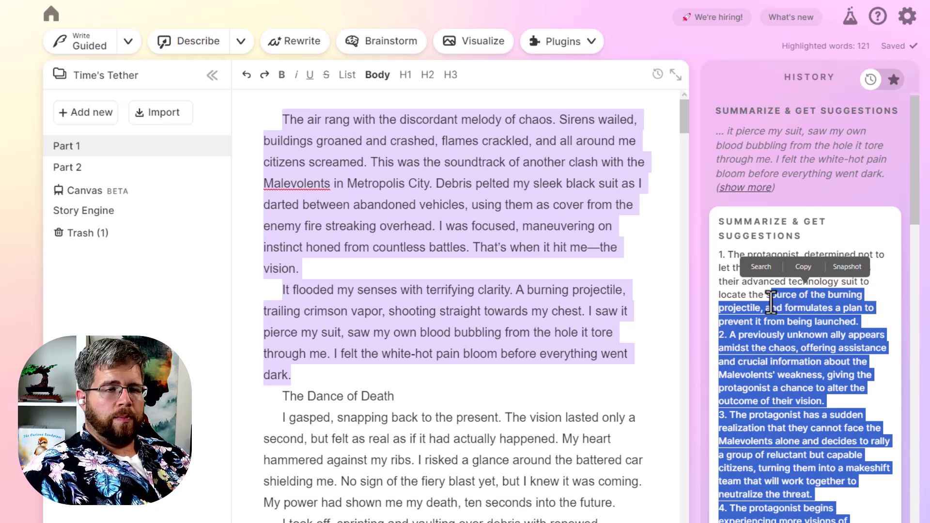
pyautogui.click(769, 308)
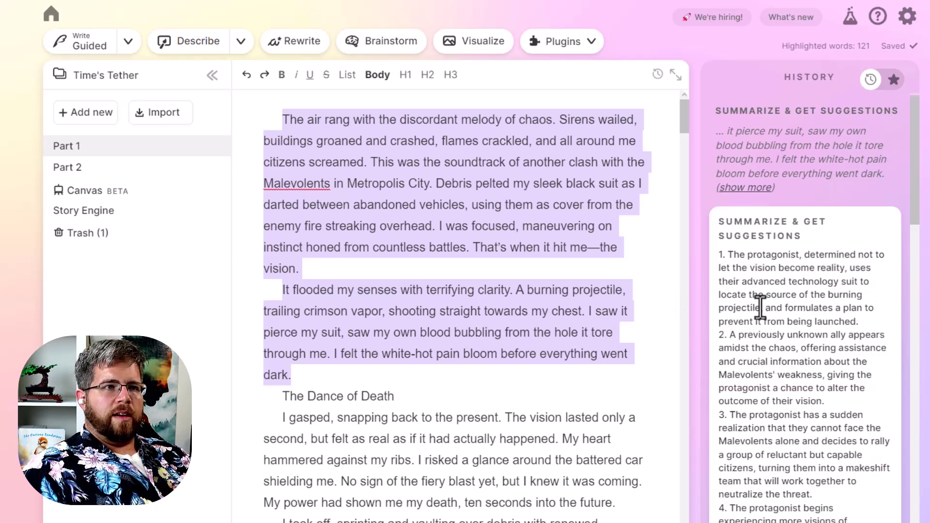
pyautogui.scroll(-5, 760, 307)
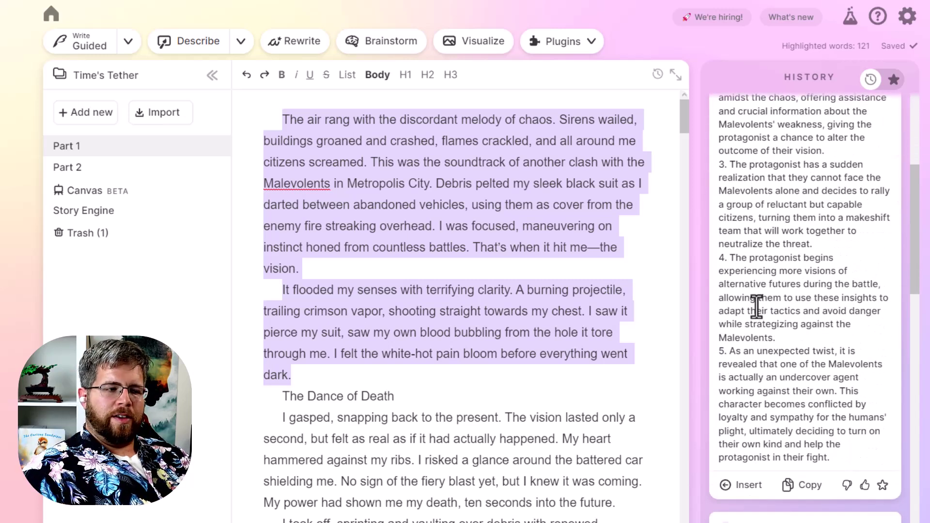
pyautogui.scroll(5, 804, 477)
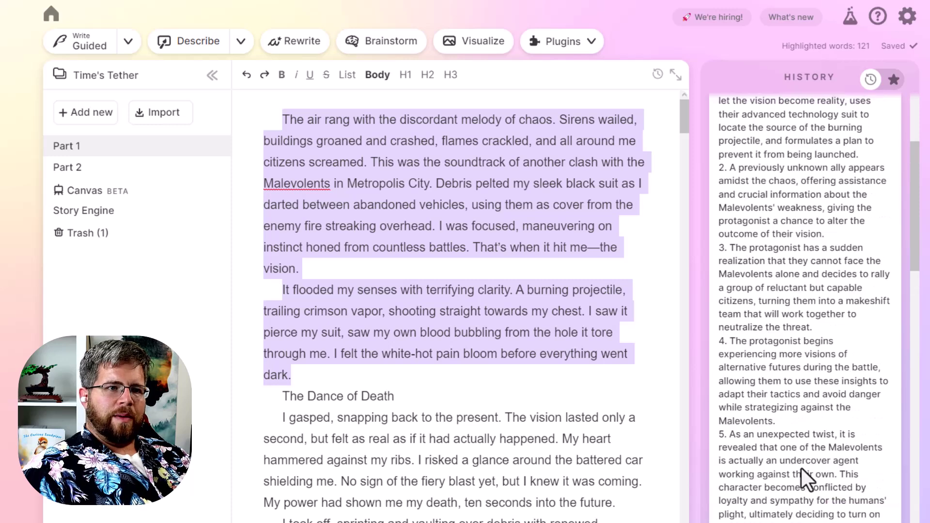
pyautogui.scroll(-7, 797, 469)
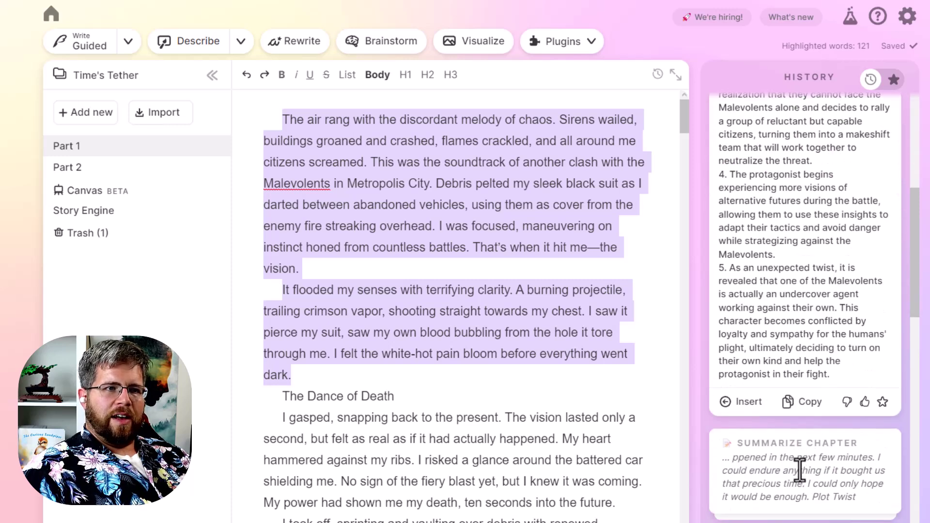
pyautogui.scroll(2, 800, 465)
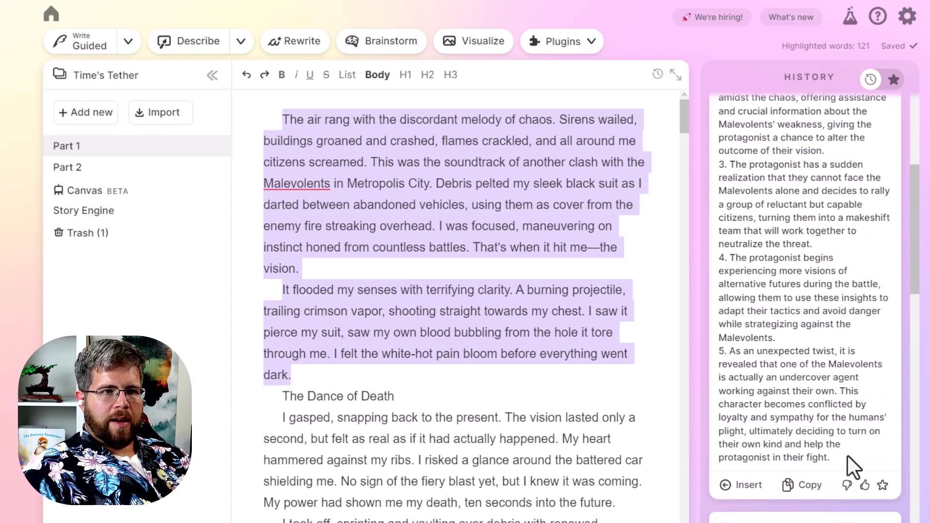
pyautogui.moveTo(853, 472); pyautogui.dragTo(720, 255)
pyautogui.scroll(-5, 727, 463)
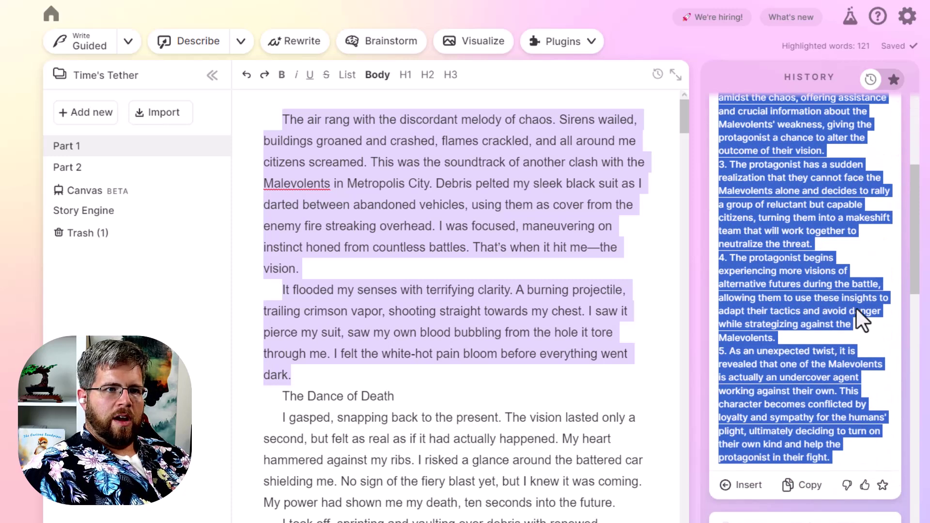
pyautogui.scroll(2, 792, 172)
pyautogui.scroll(5, 792, 171)
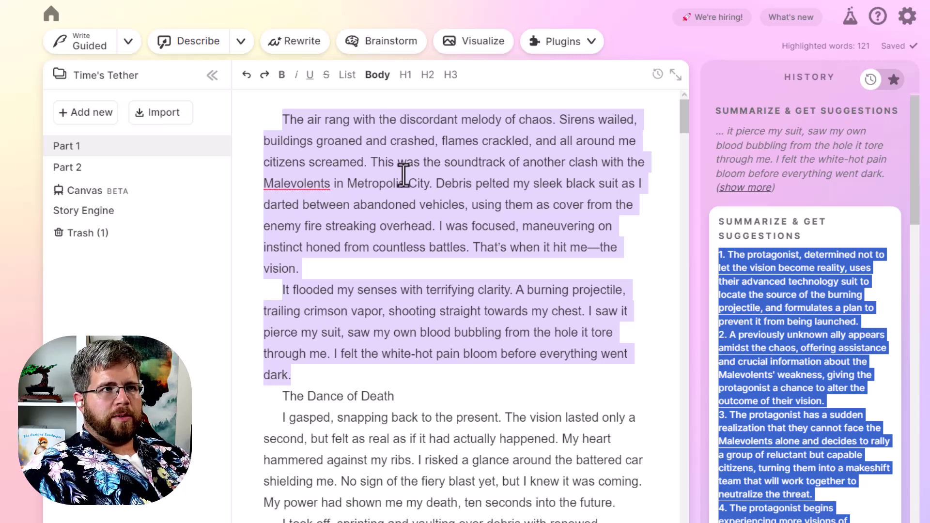
pyautogui.click(586, 47)
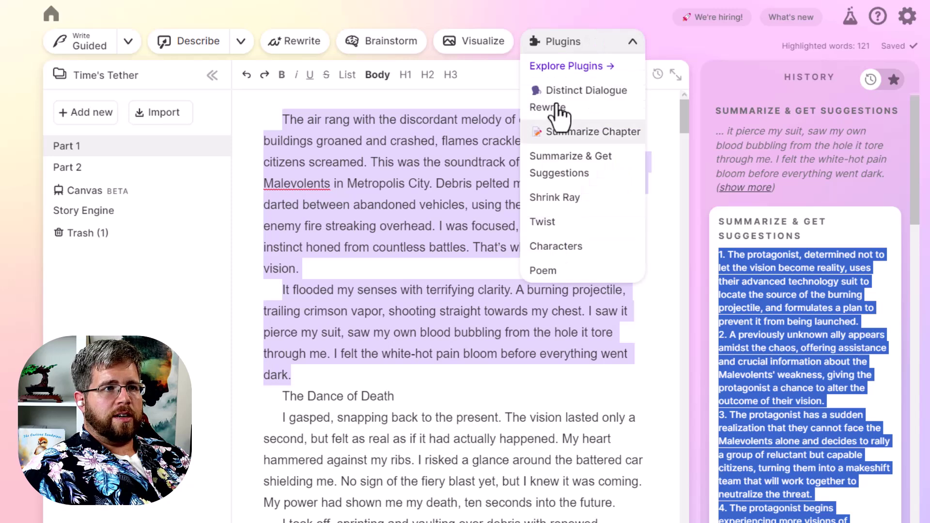
pyautogui.click(568, 67)
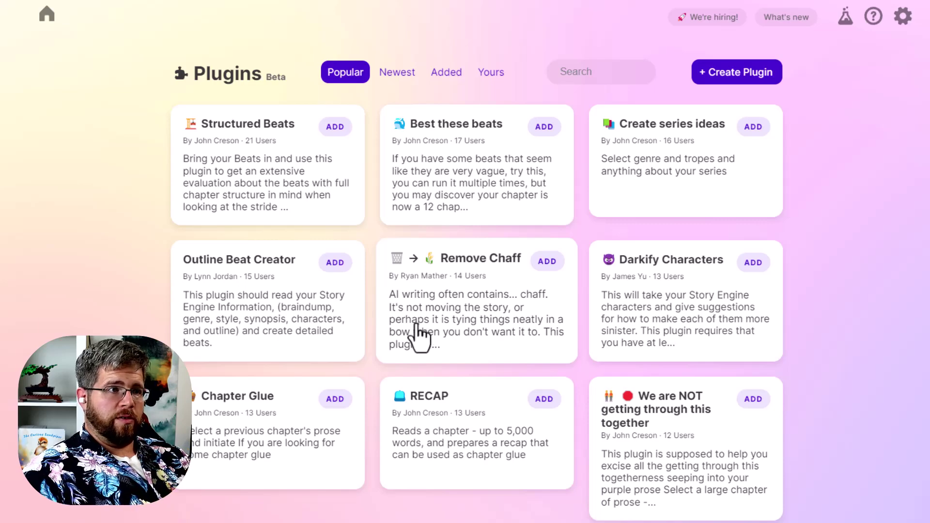
pyautogui.scroll(-9, 542, 370)
pyautogui.scroll(9, 542, 371)
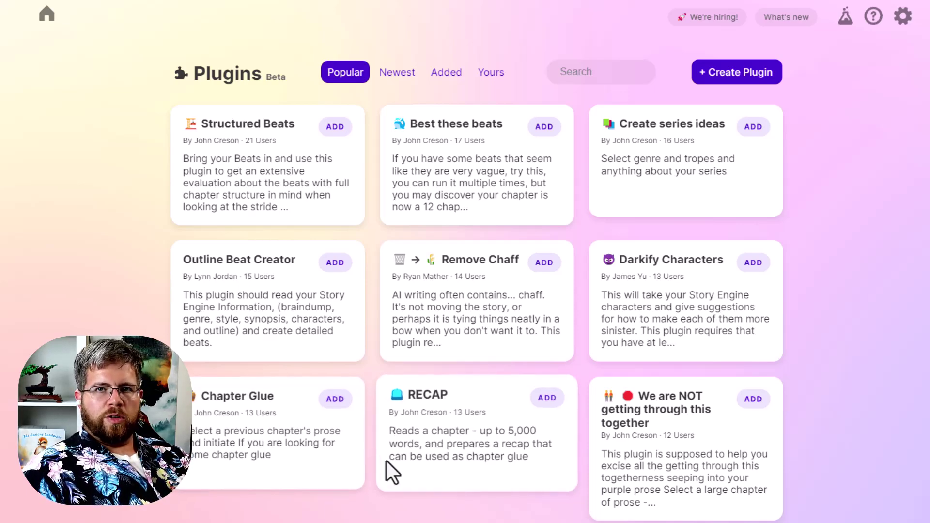
pyautogui.scroll(-9, 368, 485)
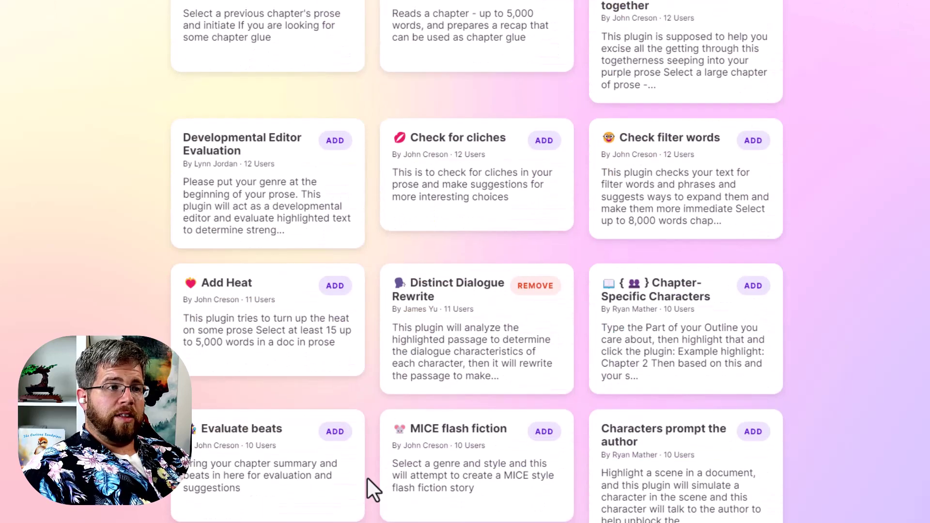
pyautogui.scroll(7, 368, 484)
pyautogui.scroll(-12, 368, 479)
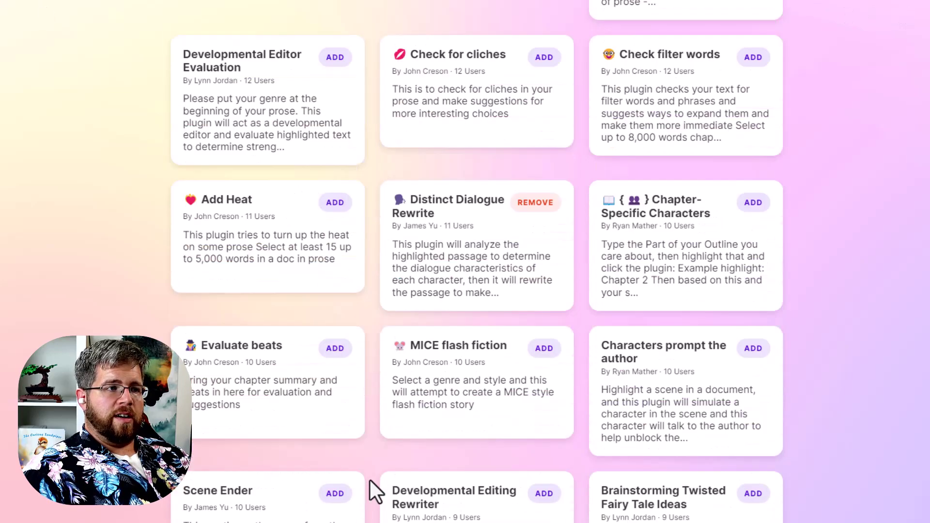
pyautogui.scroll(-5, 370, 484)
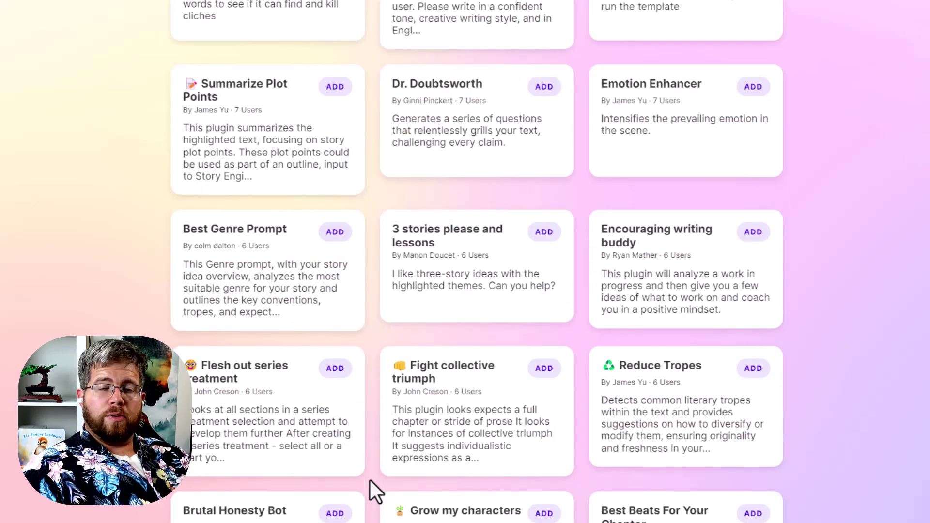
pyautogui.scroll(-6, 371, 480)
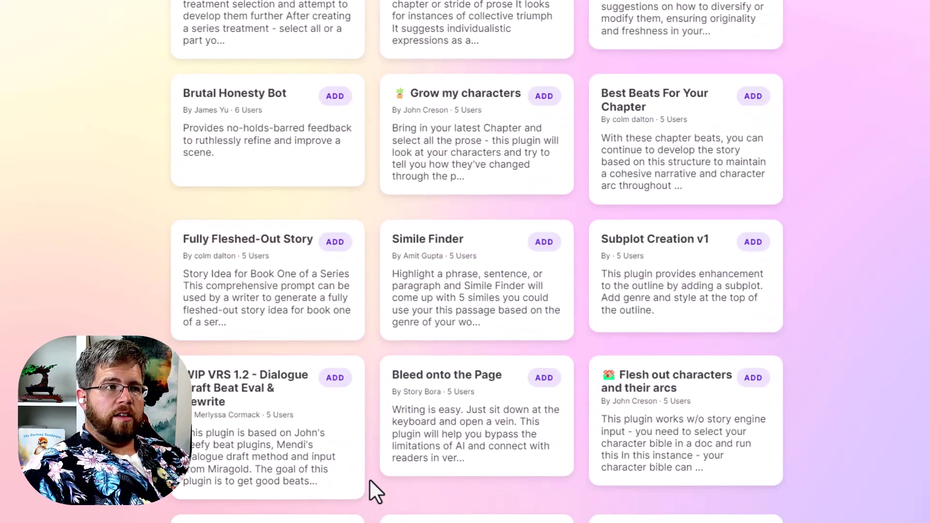
pyautogui.scroll(-6, 370, 480)
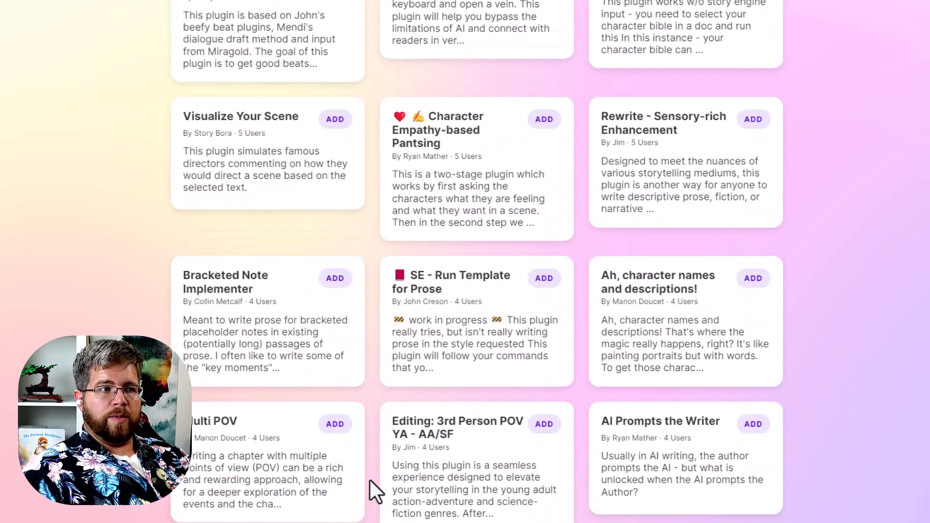
pyautogui.scroll(-5, 370, 479)
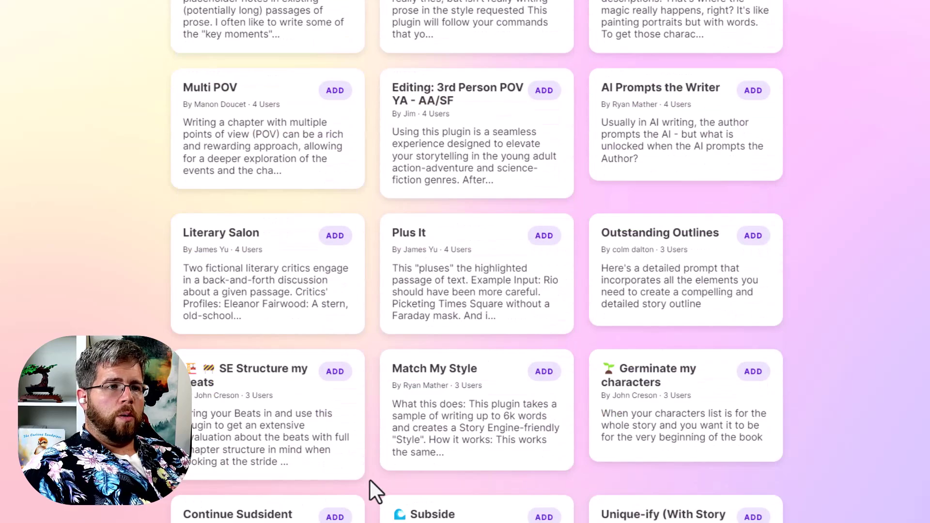
pyautogui.scroll(-4, 370, 480)
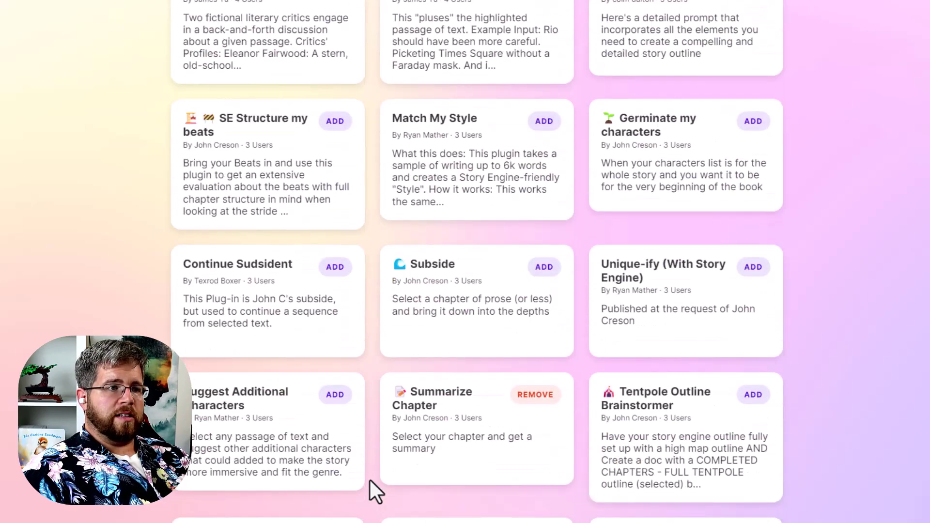
pyautogui.scroll(-5, 370, 480)
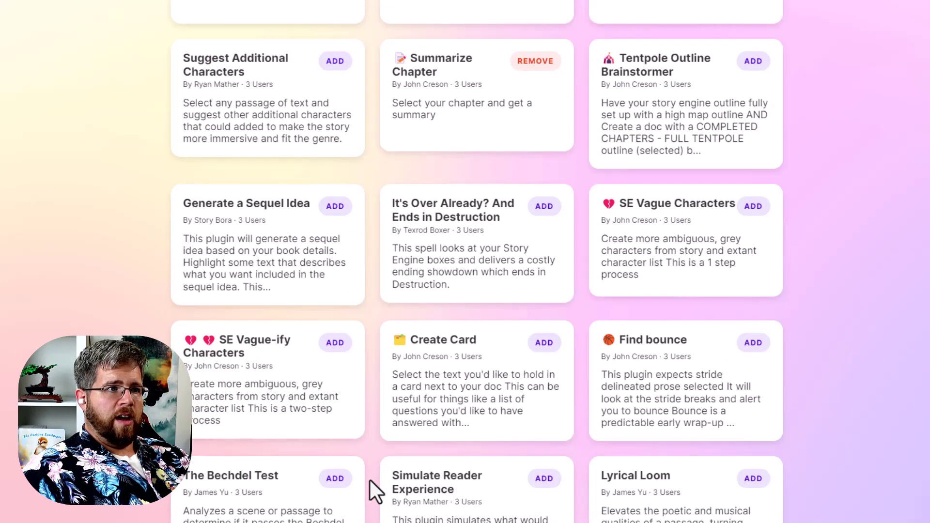
pyautogui.scroll(-4, 370, 479)
pyautogui.scroll(20, 370, 480)
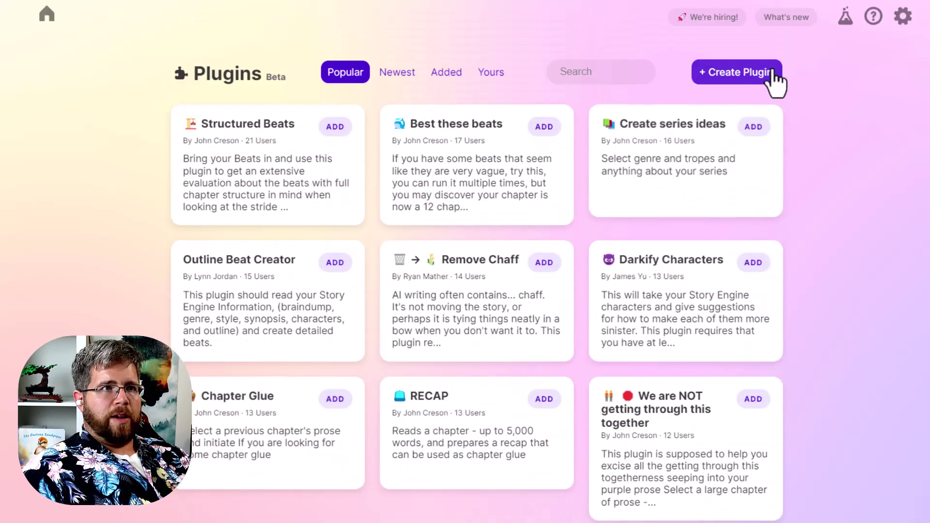
# Start a new plugin in Advanced mode and highlight the braindump variable among Available Variables.
pyautogui.click(749, 78)
pyautogui.scroll(-5, 416, 360)
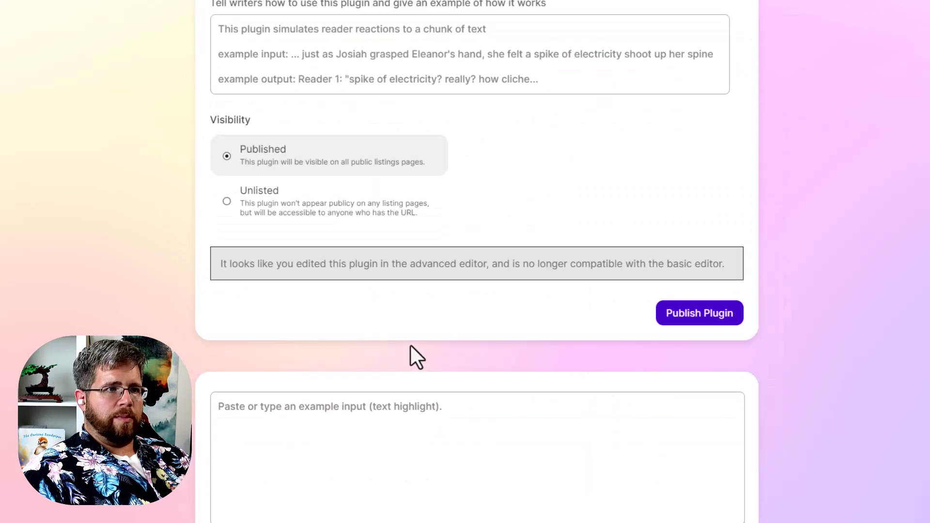
pyautogui.scroll(4, 411, 346)
pyautogui.click(730, 97)
pyautogui.scroll(-2, 348, 340)
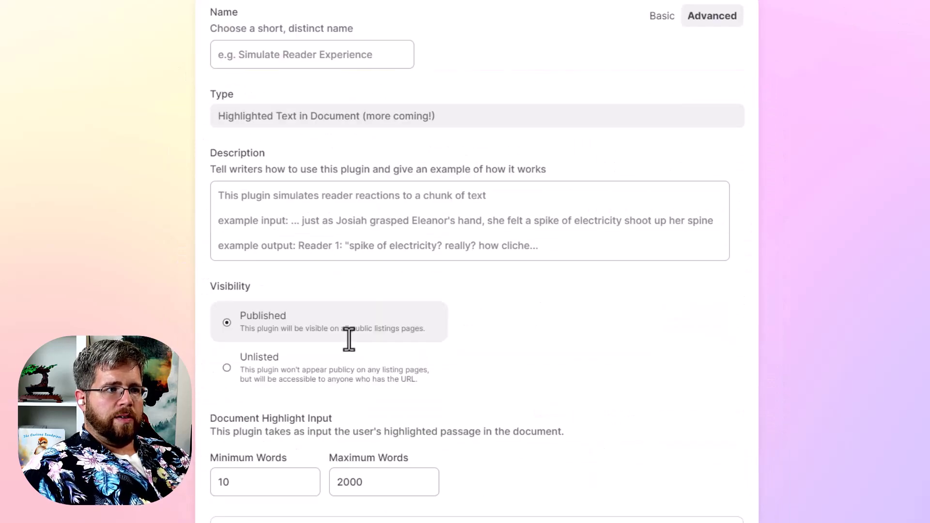
pyautogui.scroll(-12, 349, 339)
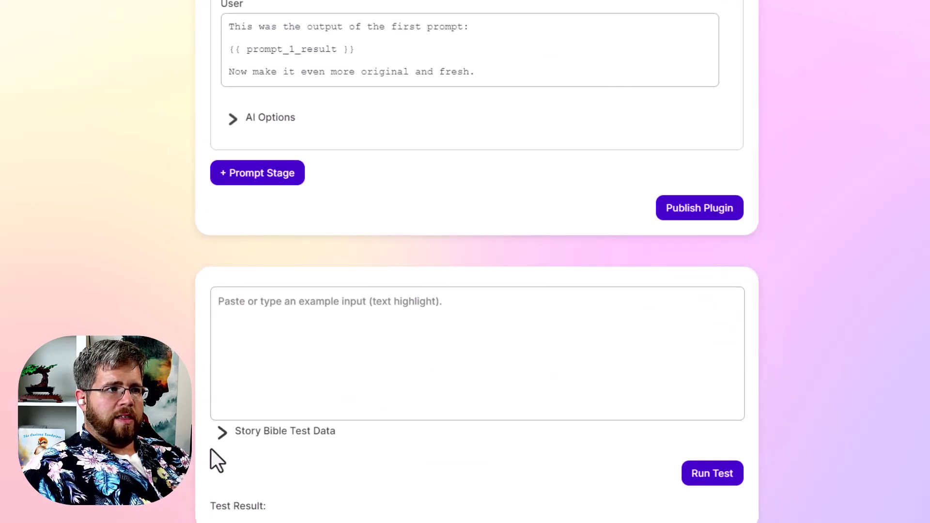
pyautogui.scroll(10, 348, 390)
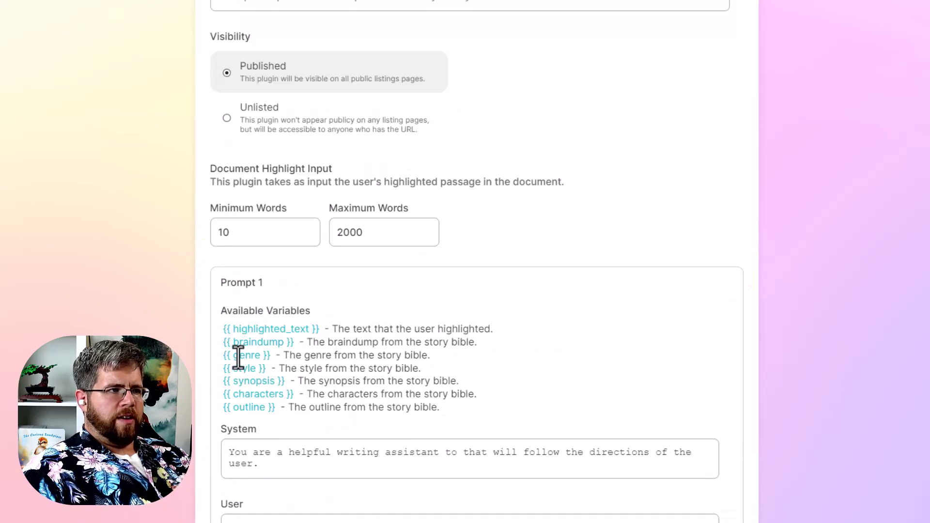
pyautogui.moveTo(224, 342); pyautogui.dragTo(294, 343)
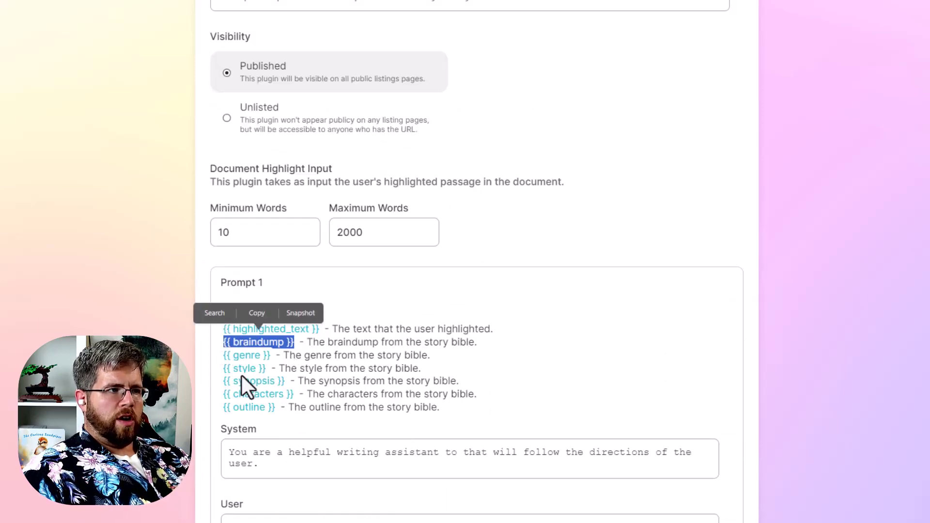
pyautogui.click(245, 406)
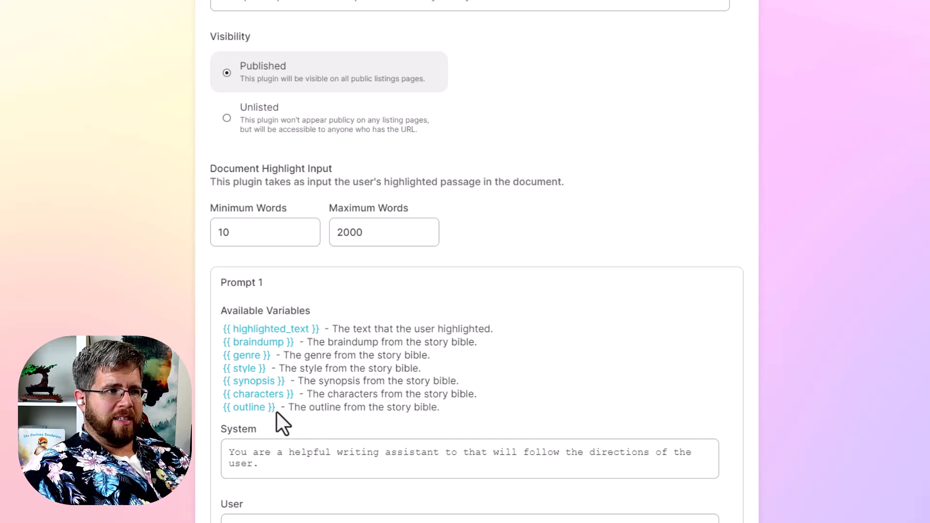
# Review the remaining Story Engine variables, then return home and open Time's Tether.
pyautogui.scroll(-15, 277, 412)
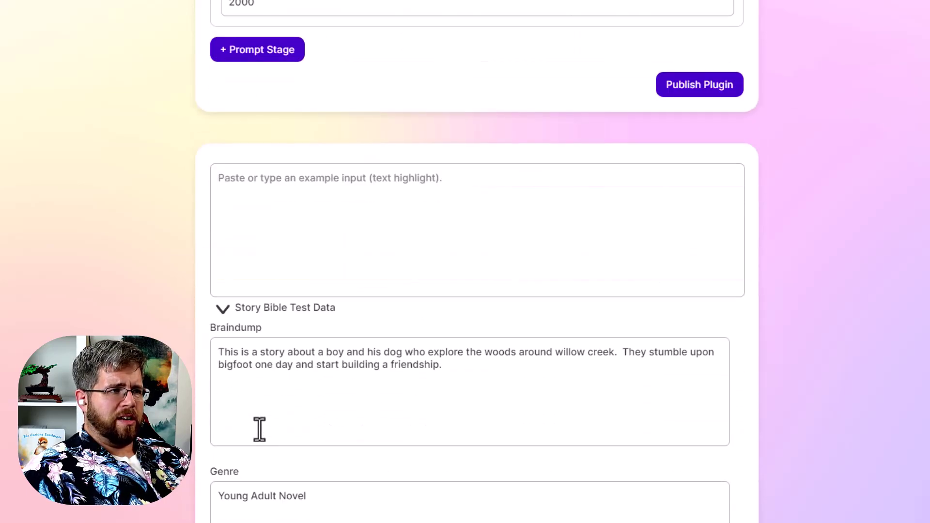
pyautogui.scroll(2, 235, 477)
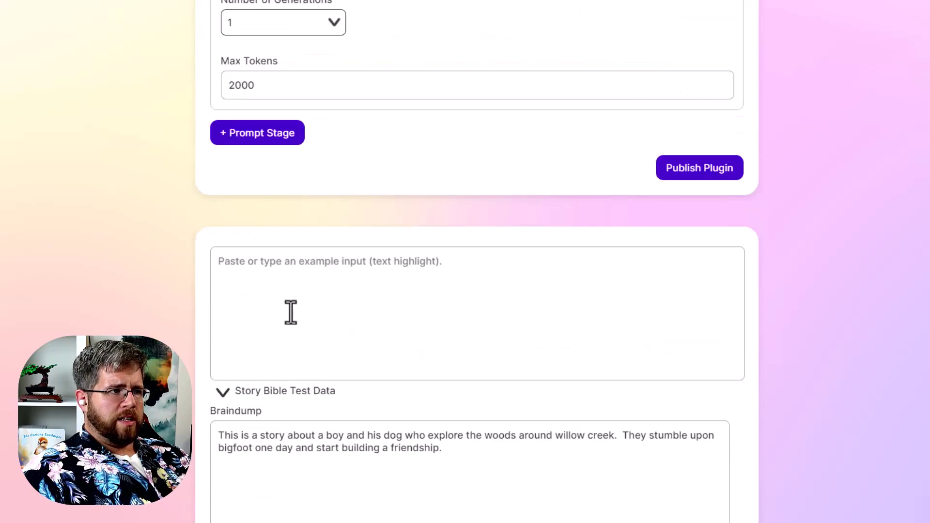
pyautogui.scroll(-5, 279, 446)
pyautogui.scroll(5, 279, 447)
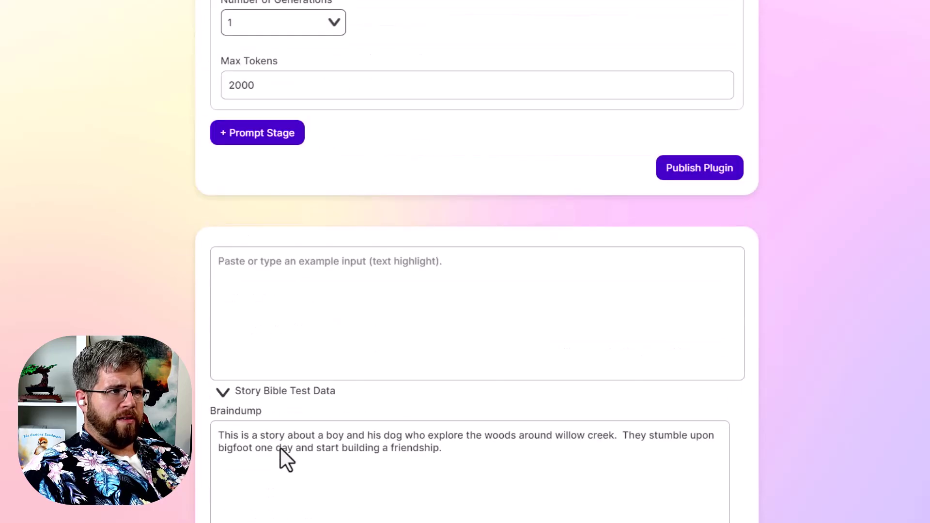
pyautogui.scroll(20, 280, 450)
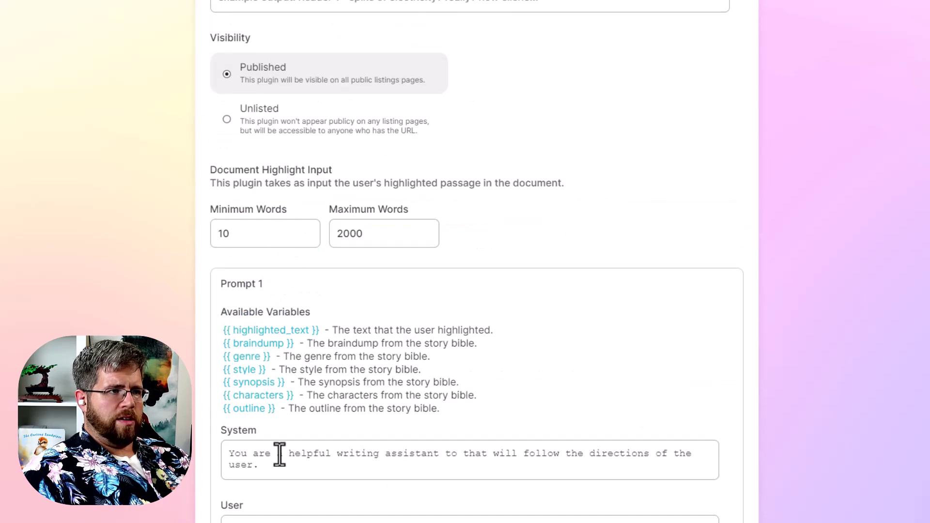
pyautogui.scroll(-5, 281, 484)
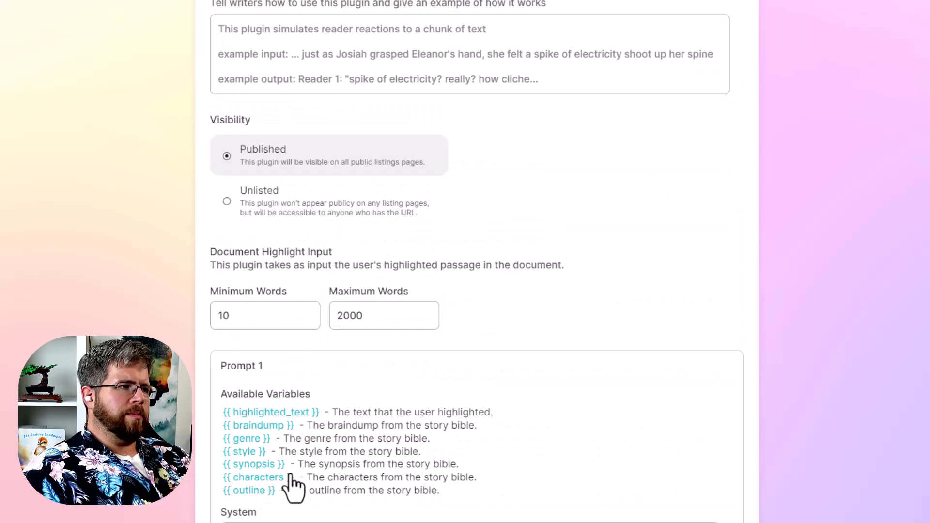
pyautogui.scroll(-3, 290, 479)
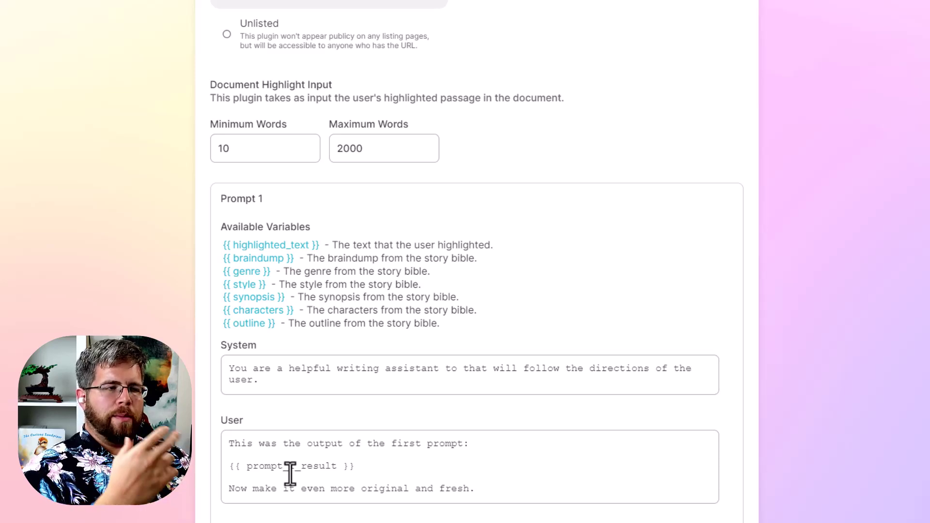
pyautogui.scroll(7, 290, 473)
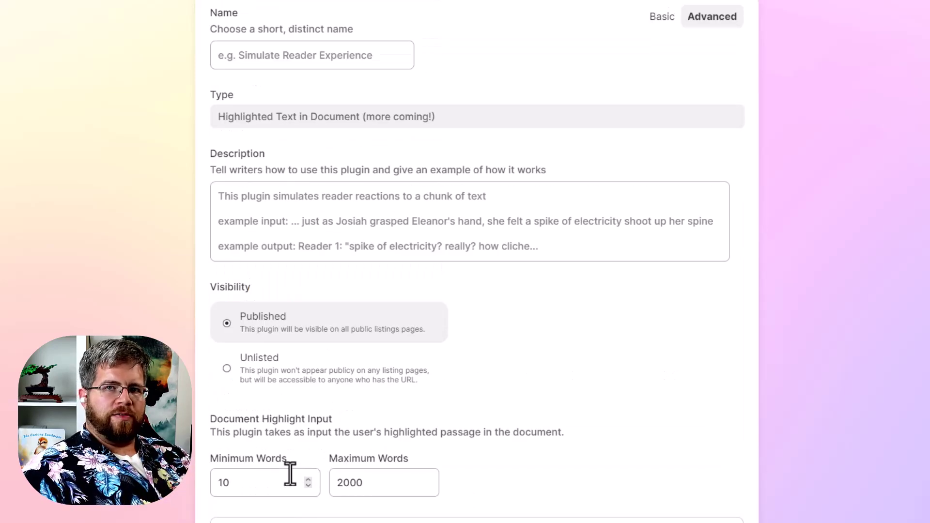
pyautogui.scroll(2, 290, 473)
pyautogui.click(46, 14)
pyautogui.click(286, 120)
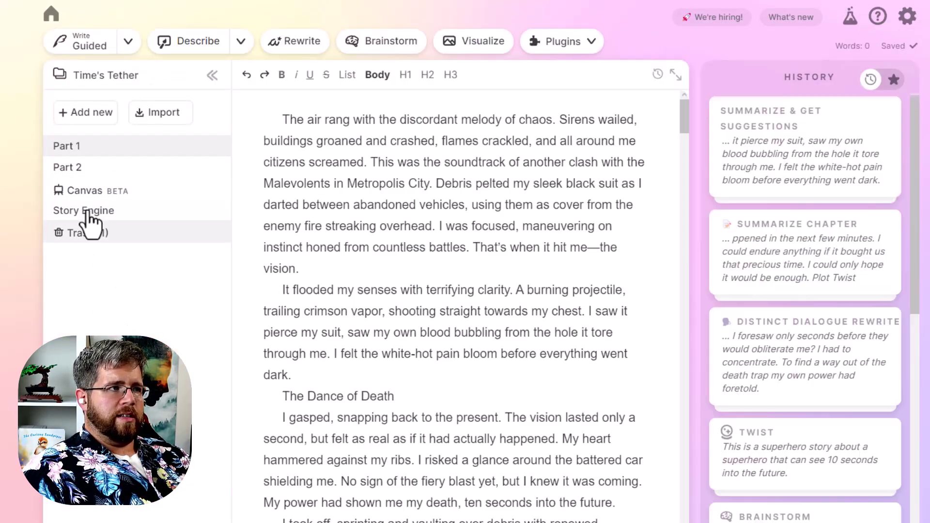
# View the Story Engine page briefly, then go back to the Time's Tether project.
pyautogui.click(88, 212)
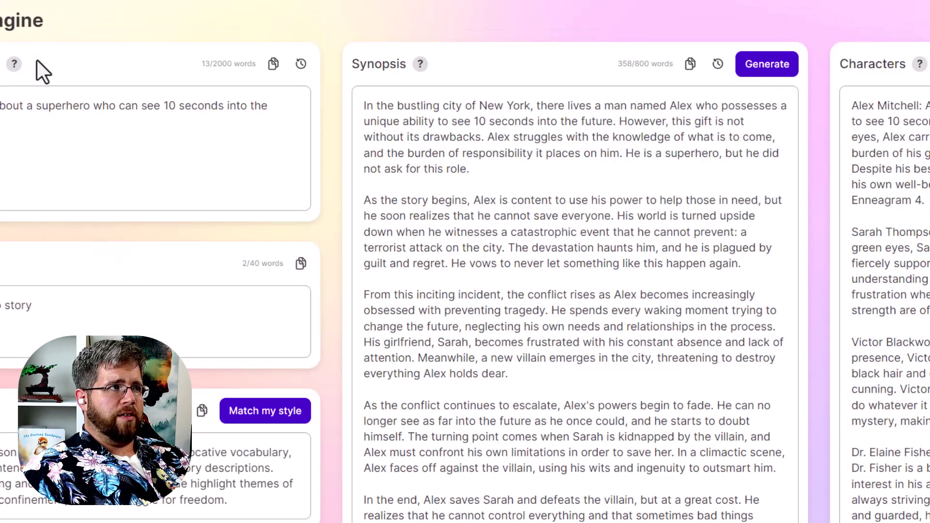
pyautogui.hotkey('alt', 'Left')
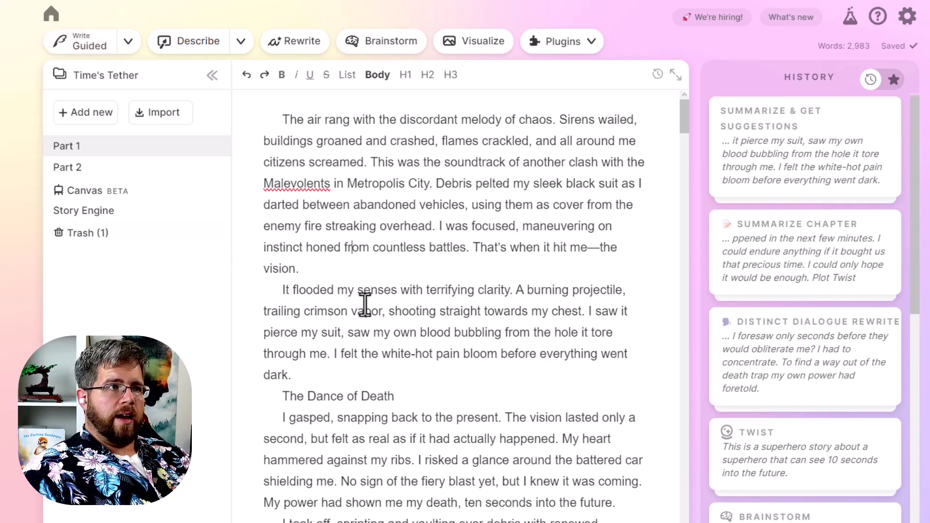
pyautogui.scroll(-4, 376, 406)
pyautogui.scroll(-3, 376, 406)
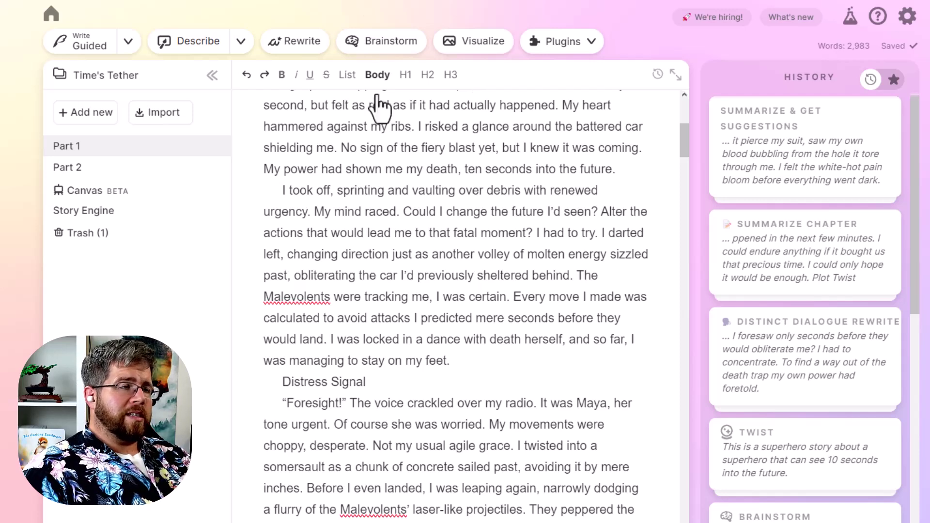
pyautogui.scroll(7, 367, 259)
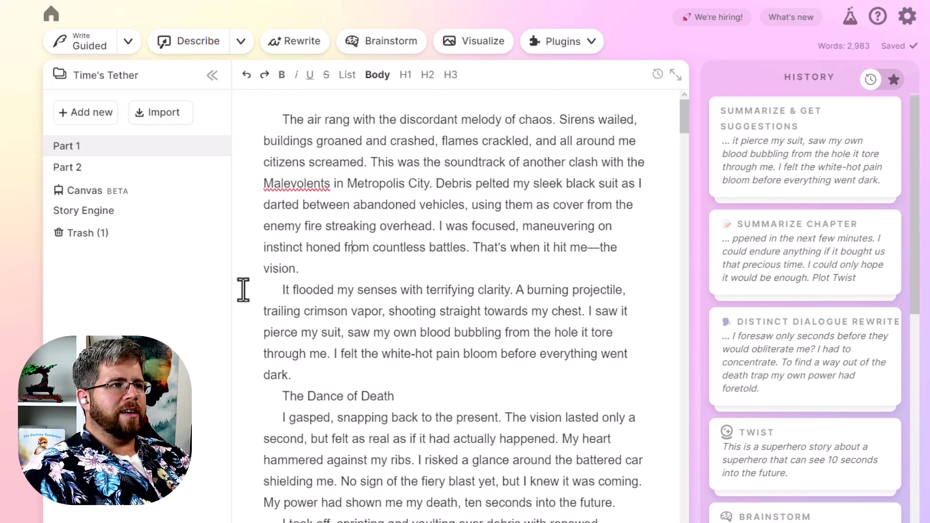
pyautogui.moveTo(332, 270); pyautogui.dragTo(249, 121)
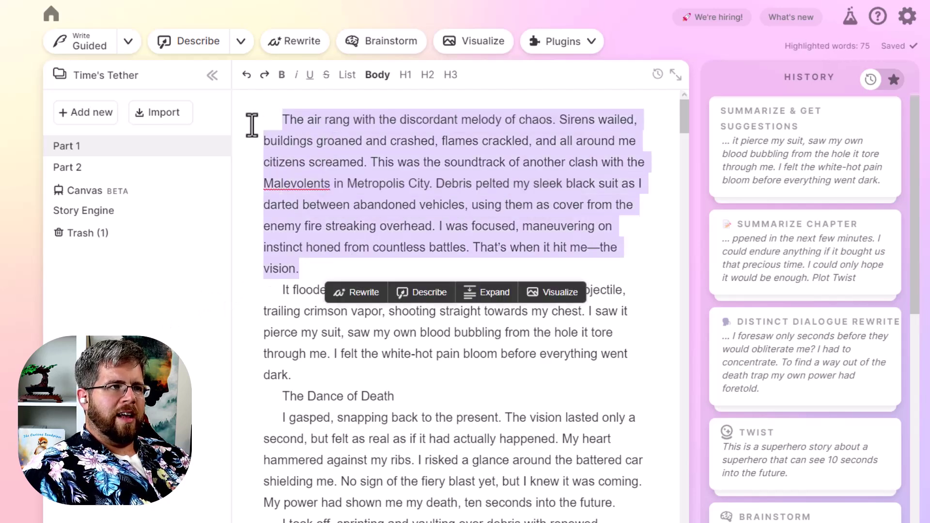
pyautogui.click(250, 127)
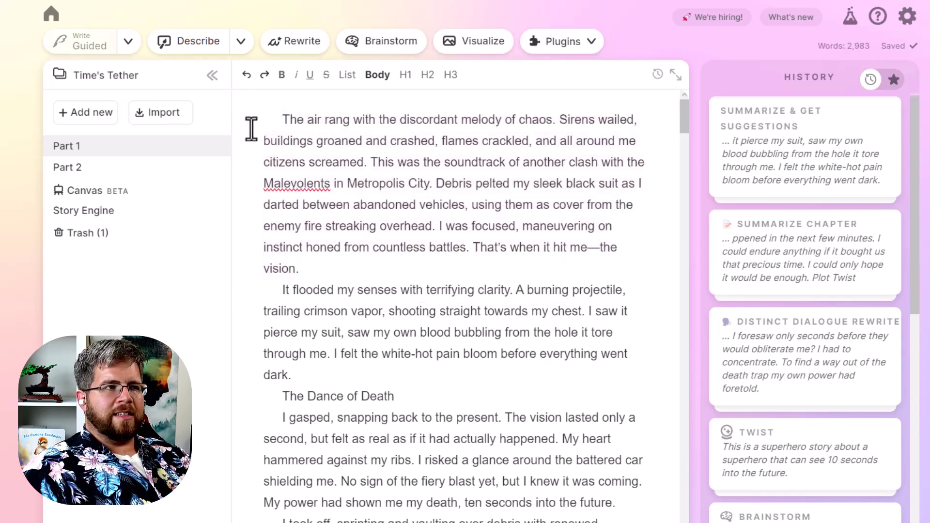